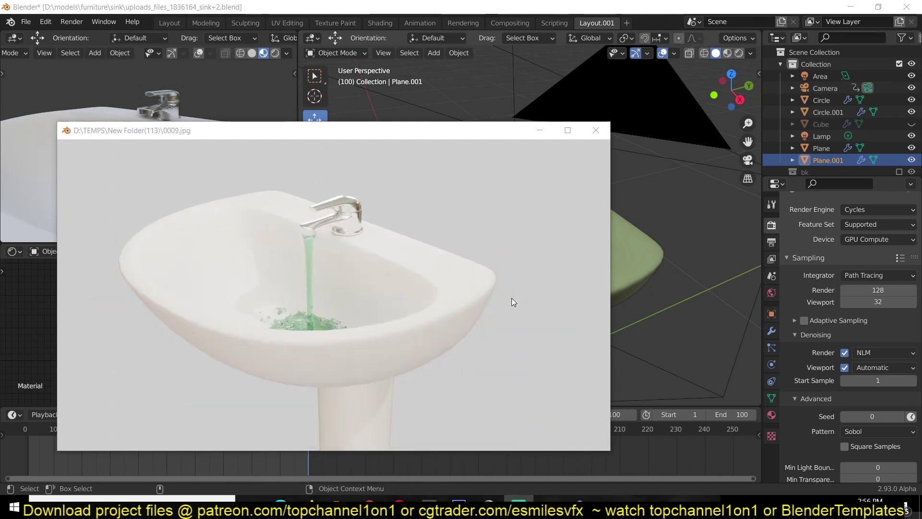
Close the reference render image of the green water filling the sink and clear the selection
{"action": "left_click", "coordinate": [512, 189]}
{"action": "key", "text": "Escape"}
{"action": "left_click", "coordinate": [512, 188]}
{"action": "left_click", "coordinate": [367, 264]}
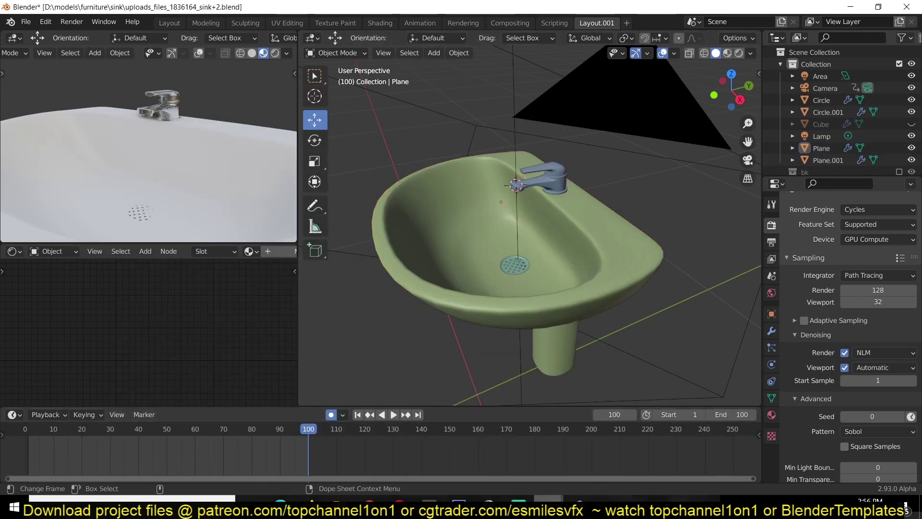
Switch to the other Blender window and frame the sink at an angled view
{"action": "mouse_move", "coordinate": [548, 507]}
{"action": "left_click", "coordinate": [607, 466]}
{"action": "middle_click_drag", "start_coordinate": [560, 299], "coordinate": [511, 367]}
{"action": "scroll", "coordinate": [512, 367], "scroll_direction": "up", "scroll_amount": 5}
{"action": "middle_click_drag", "start_coordinate": [513, 231], "coordinate": [561, 248], "text": "shift"}
{"action": "scroll", "coordinate": [561, 249], "scroll_direction": "up", "scroll_amount": 2}
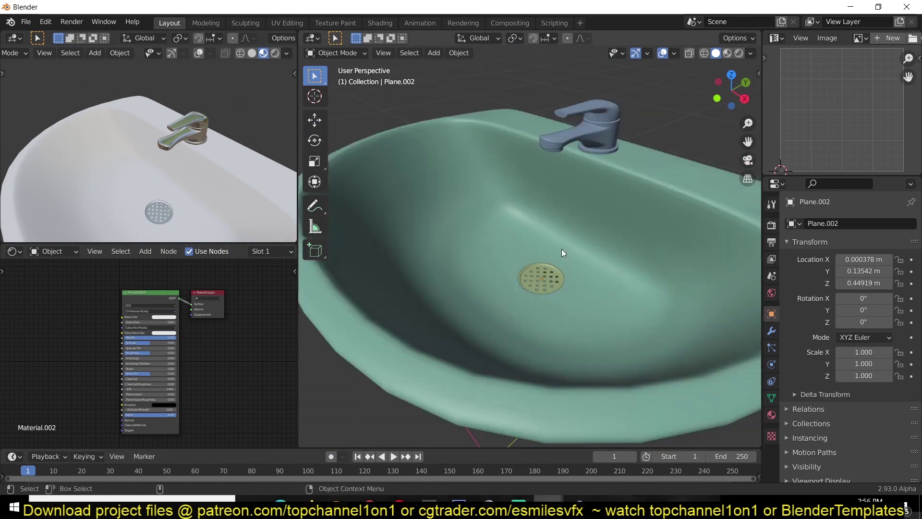
{"action": "scroll", "coordinate": [561, 230], "scroll_direction": "down", "scroll_amount": 4}
{"action": "left_click", "coordinate": [561, 189]}
{"action": "left_click", "coordinate": [594, 296]}
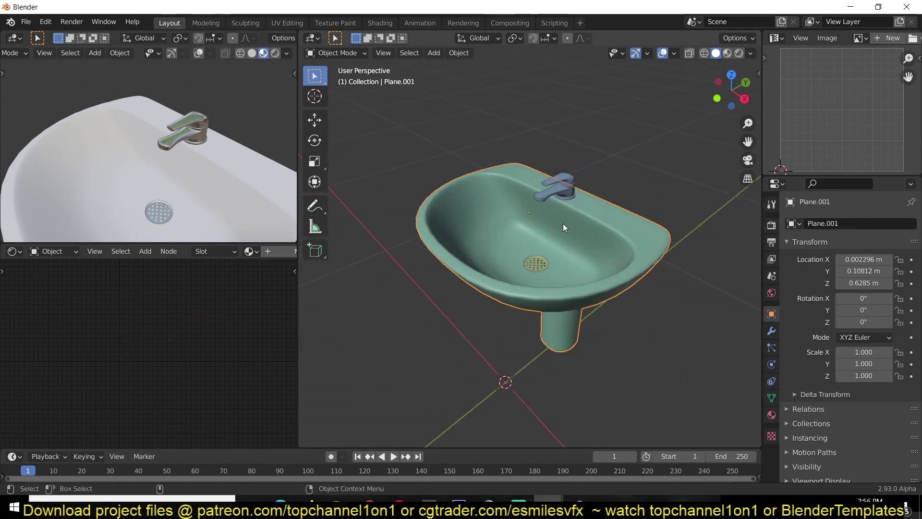
{"action": "left_click", "coordinate": [562, 191]}
{"action": "mouse_move", "coordinate": [560, 255]}
{"action": "middle_mouse_down"}
{"action": "mouse_move", "coordinate": [515, 274]}
{"action": "mouse_move", "coordinate": [567, 237]}
{"action": "mouse_move", "coordinate": [568, 252]}
{"action": "middle_mouse_up"}
{"action": "left_click", "coordinate": [518, 271]}
{"action": "left_click", "coordinate": [521, 264]}
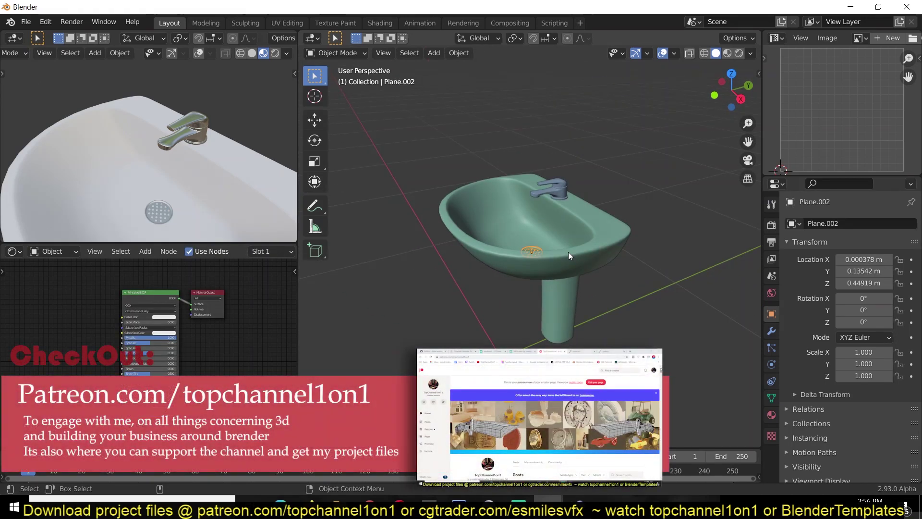
{"action": "scroll", "coordinate": [569, 252], "scroll_direction": "down", "scroll_amount": 2}
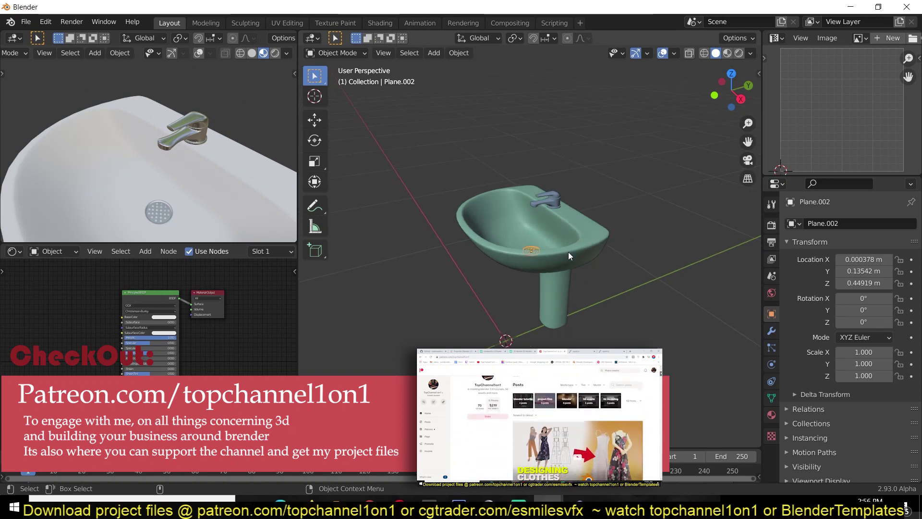
{"action": "key", "text": "KP_1"}
{"action": "left_click", "coordinate": [575, 249]}
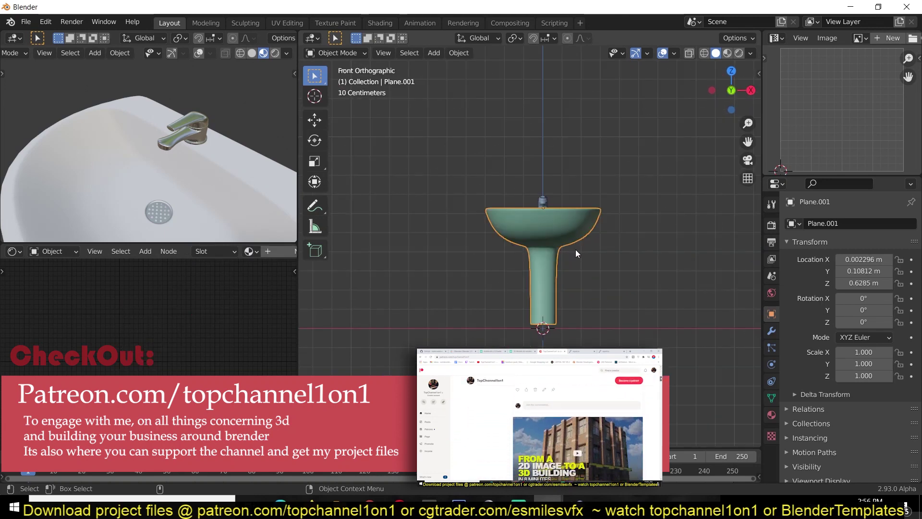
{"action": "middle_click_drag", "start_coordinate": [548, 264], "coordinate": [503, 289], "text": "shift"}
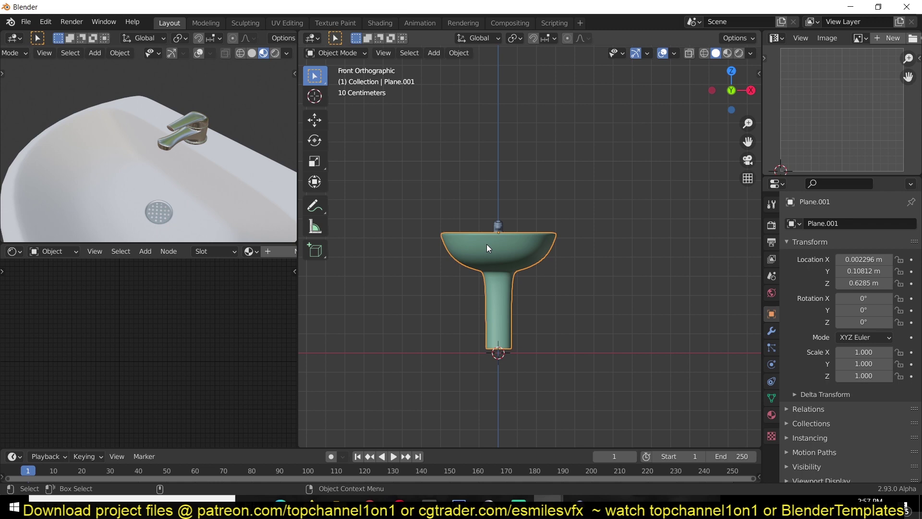
{"action": "middle_click_drag", "start_coordinate": [486, 245], "coordinate": [503, 267]}
Measure the sink from floor to rim (about 0.63 m), remove the ruler, and return to front view
{"action": "scroll", "coordinate": [504, 267], "scroll_direction": "down", "scroll_amount": 2}
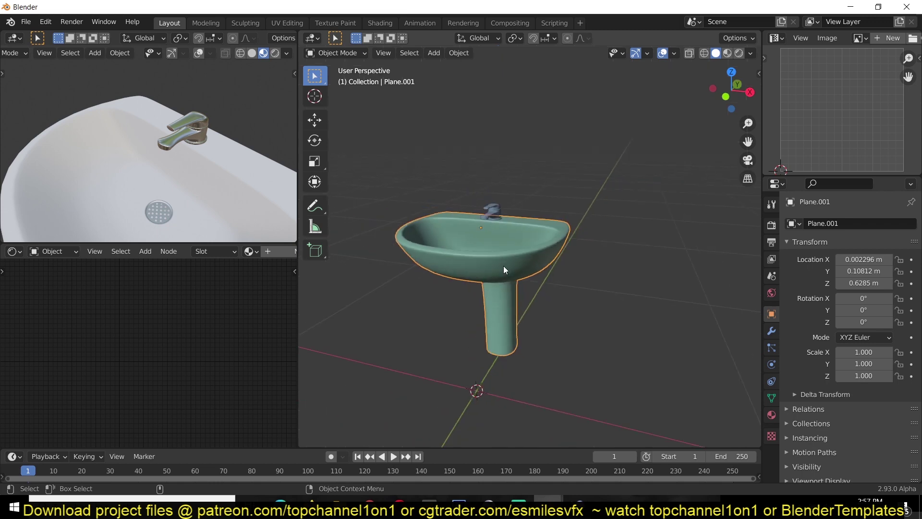
{"action": "key", "text": "KP_1"}
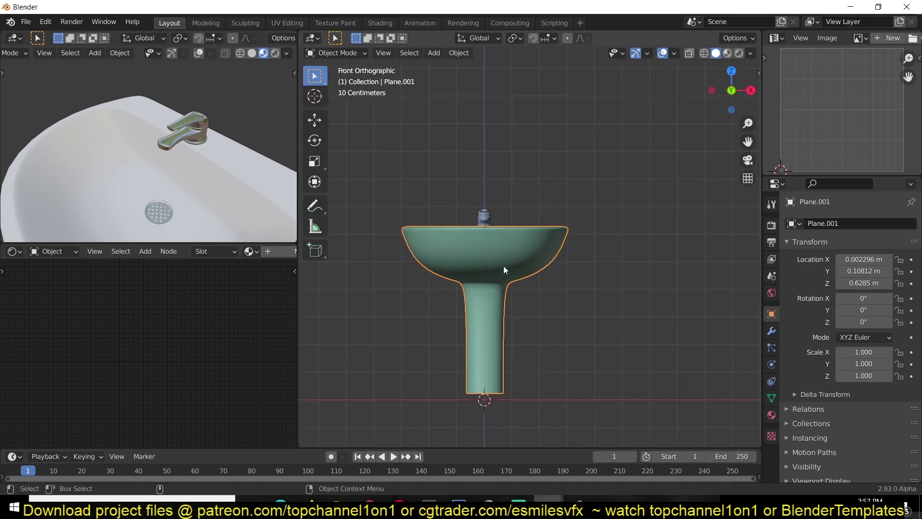
{"action": "left_click", "coordinate": [308, 233]}
{"action": "left_click_drag", "start_coordinate": [552, 399], "coordinate": [553, 227]}
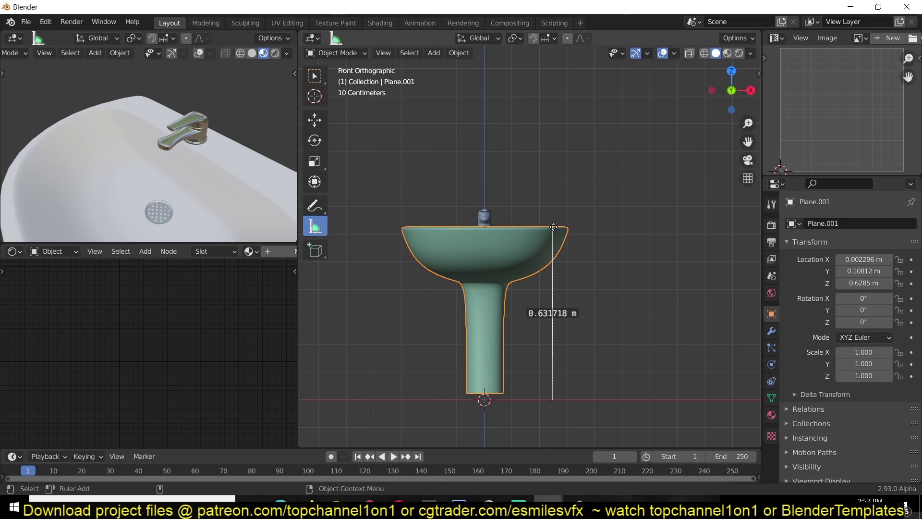
{"action": "key", "text": "ctrl+z"}
{"action": "scroll", "coordinate": [616, 267], "scroll_direction": "up", "scroll_amount": 4}
{"action": "scroll", "coordinate": [555, 267], "scroll_direction": "down", "scroll_amount": 4}
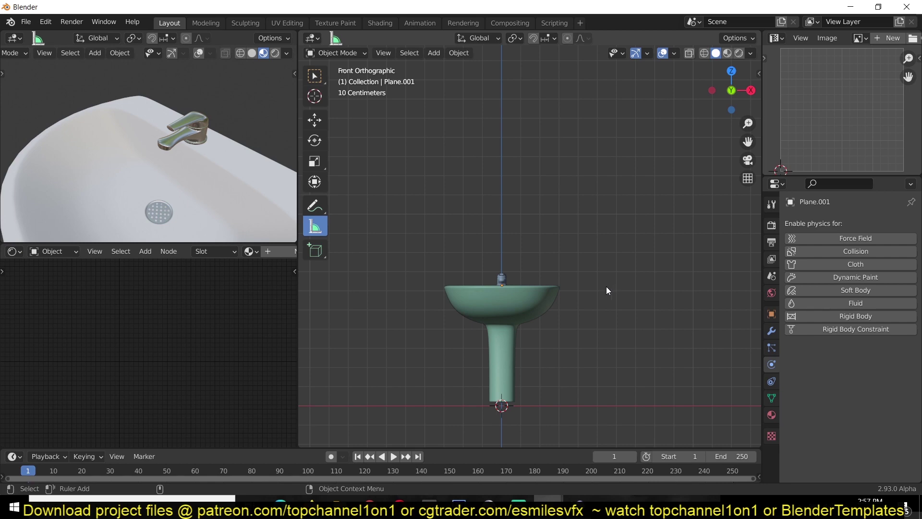
{"action": "middle_click_drag", "start_coordinate": [606, 286], "coordinate": [566, 318]}
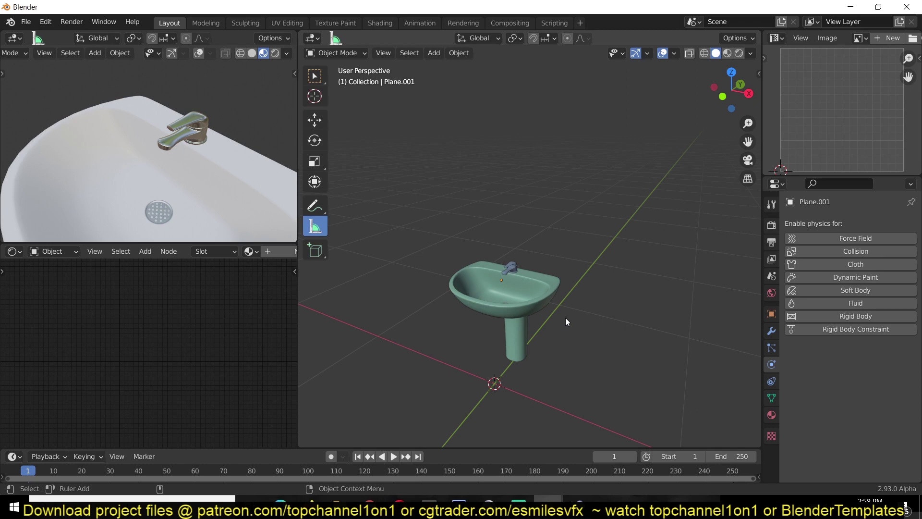
{"action": "key", "text": "KP_1"}
Add a cube mesh and move it up near the sink
{"action": "middle_click_drag", "start_coordinate": [529, 270], "coordinate": [490, 218], "text": "shift"}
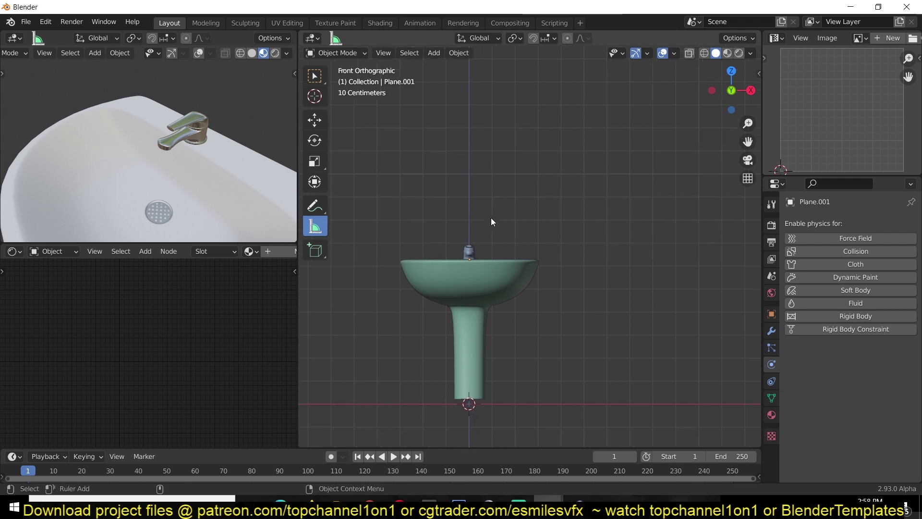
{"action": "key", "text": "shift+a"}
{"action": "mouse_move", "coordinate": [494, 217]}
{"action": "left_click", "coordinate": [546, 232]}
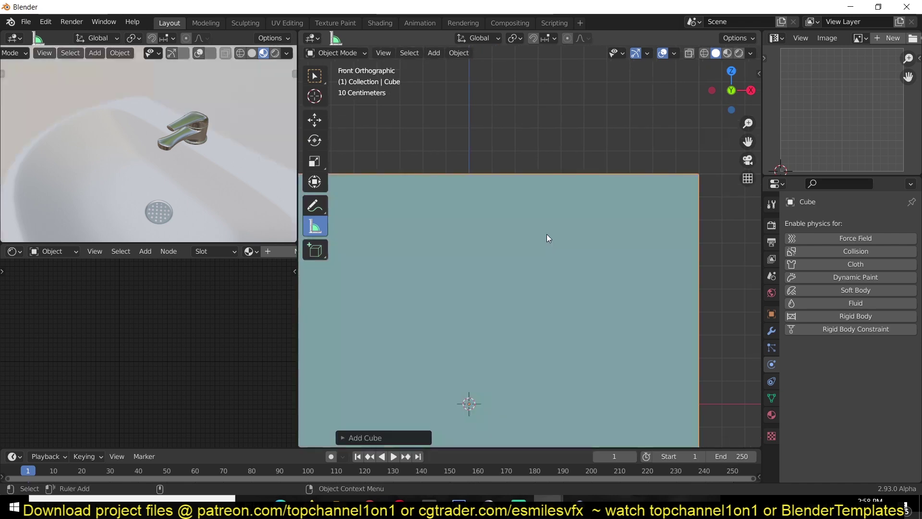
{"action": "scroll", "coordinate": [576, 248], "scroll_direction": "down", "scroll_amount": 4}
{"action": "key", "text": "g"}
{"action": "left_click", "coordinate": [579, 202]}
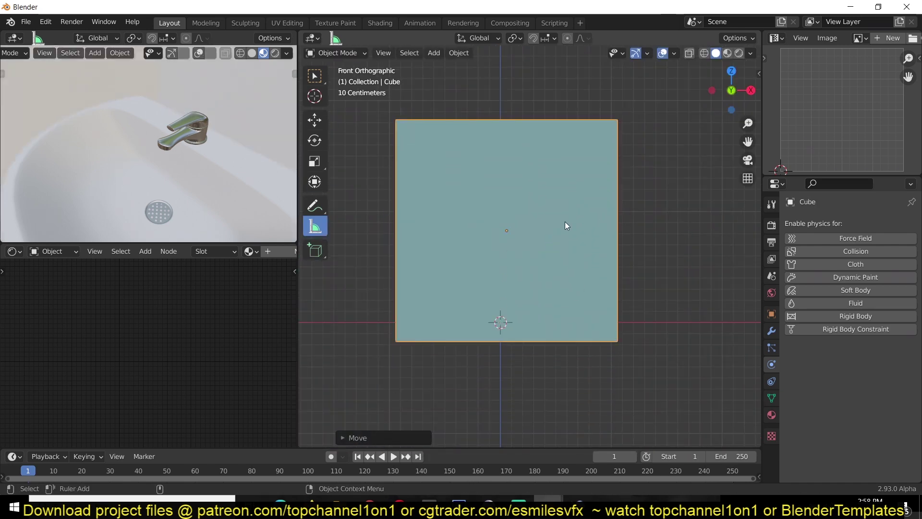
{"action": "key", "text": "g"}
{"action": "left_click", "coordinate": [550, 231]}
Switch to wireframe shading and scale the cube to about 0.38 around the sink basin
{"action": "key", "text": "z"}
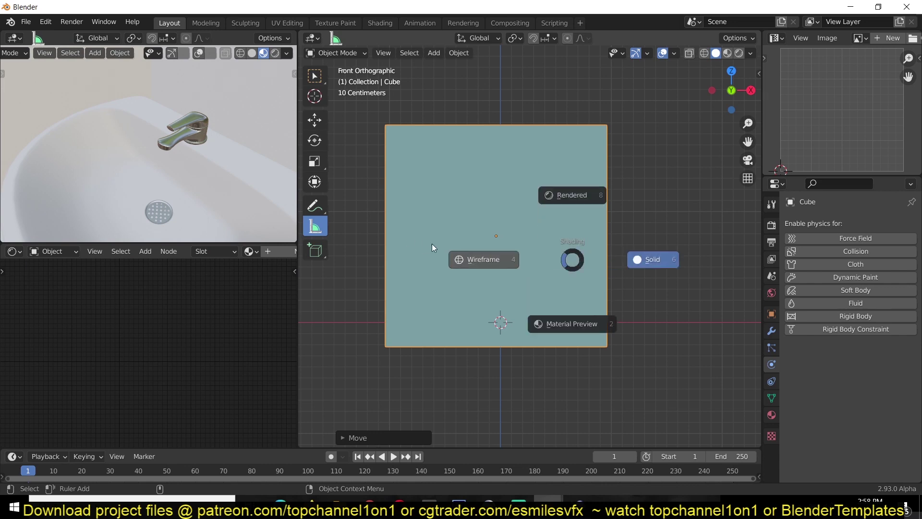
{"action": "left_click", "coordinate": [477, 260]}
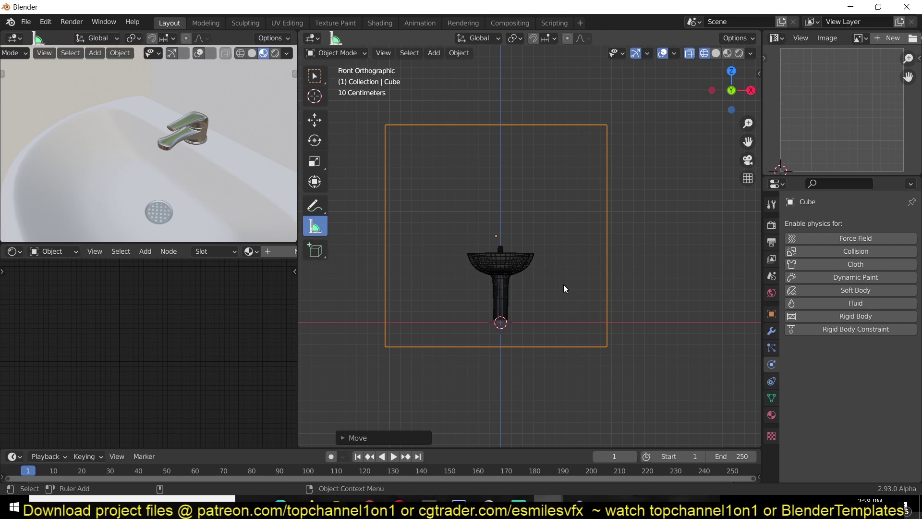
{"action": "key", "text": "s"}
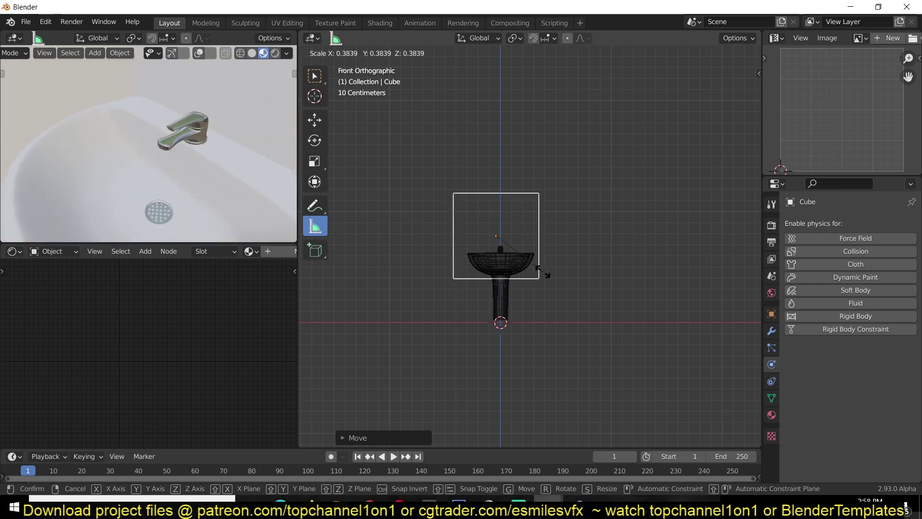
{"action": "left_click", "coordinate": [542, 268]}
{"action": "key", "text": "g"}
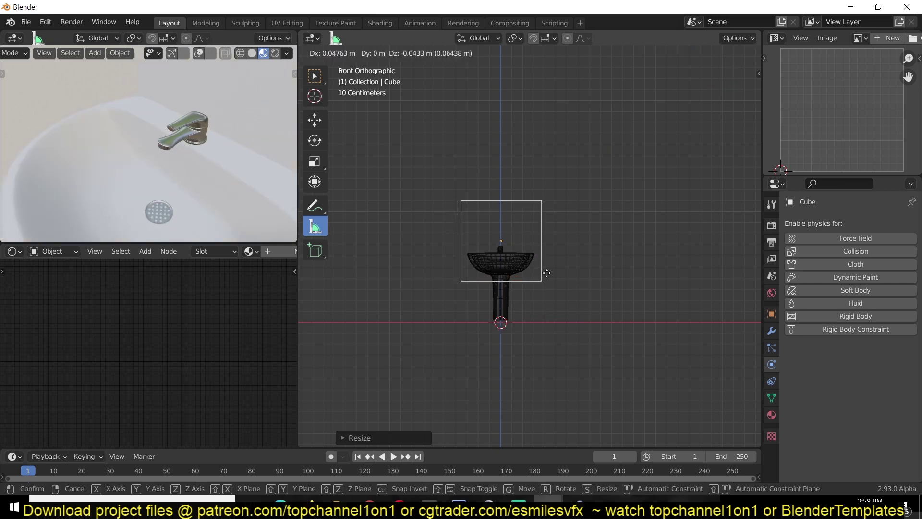
{"action": "left_click", "coordinate": [547, 273]}
{"action": "key", "text": "s"}
{"action": "left_click", "coordinate": [551, 283]}
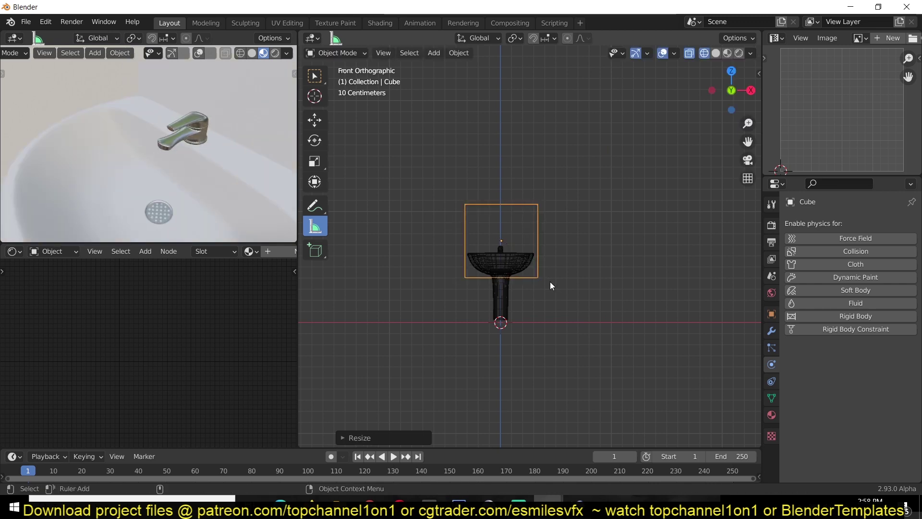
{"action": "scroll", "coordinate": [549, 285], "scroll_direction": "up", "scroll_amount": 5}
Sketch the planned water area around the basin and pedestal in front and top views
{"action": "left_click", "coordinate": [315, 206]}
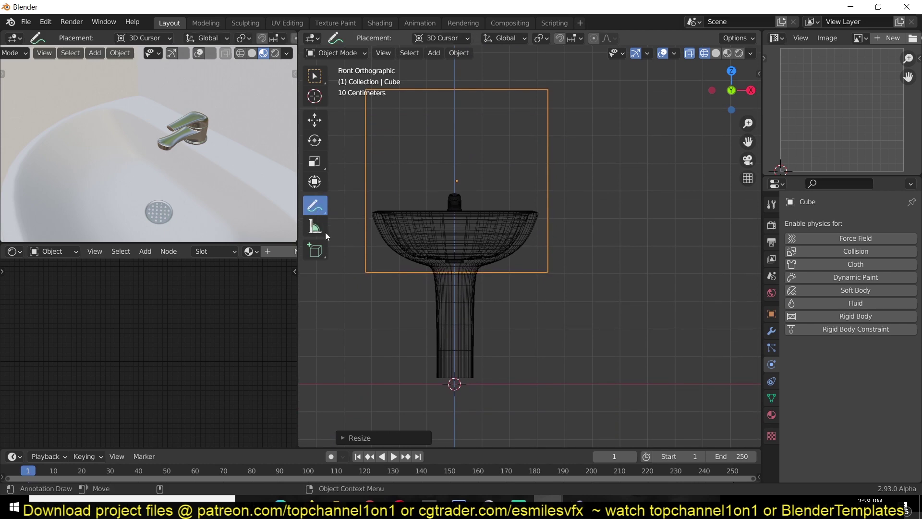
{"action": "mouse_move", "coordinate": [372, 277]}
{"action": "left_mouse_down"}
{"action": "mouse_move", "coordinate": [561, 376]}
{"action": "mouse_move", "coordinate": [482, 307]}
{"action": "mouse_move", "coordinate": [435, 396]}
{"action": "mouse_move", "coordinate": [489, 300]}
{"action": "left_mouse_up"}
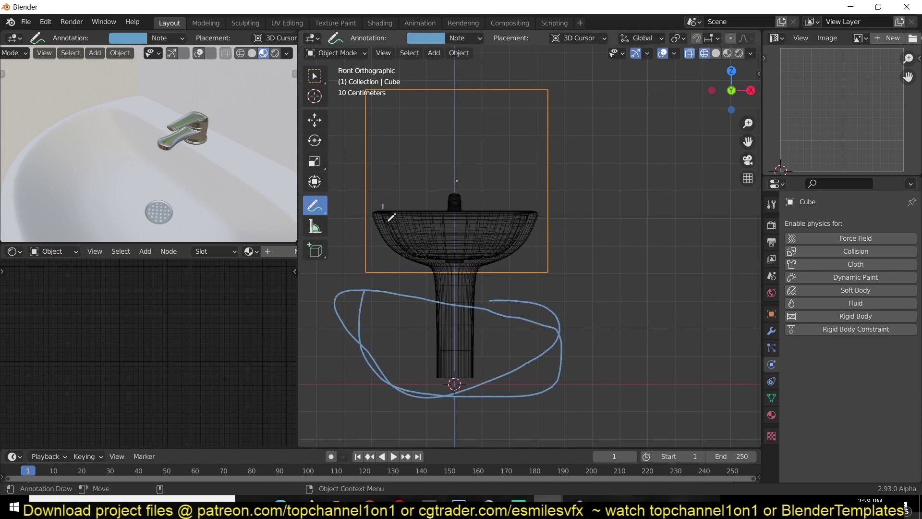
{"action": "mouse_move", "coordinate": [390, 219]}
{"action": "left_mouse_down"}
{"action": "mouse_move", "coordinate": [451, 254]}
{"action": "mouse_move", "coordinate": [520, 222]}
{"action": "mouse_move", "coordinate": [437, 245]}
{"action": "left_mouse_up"}
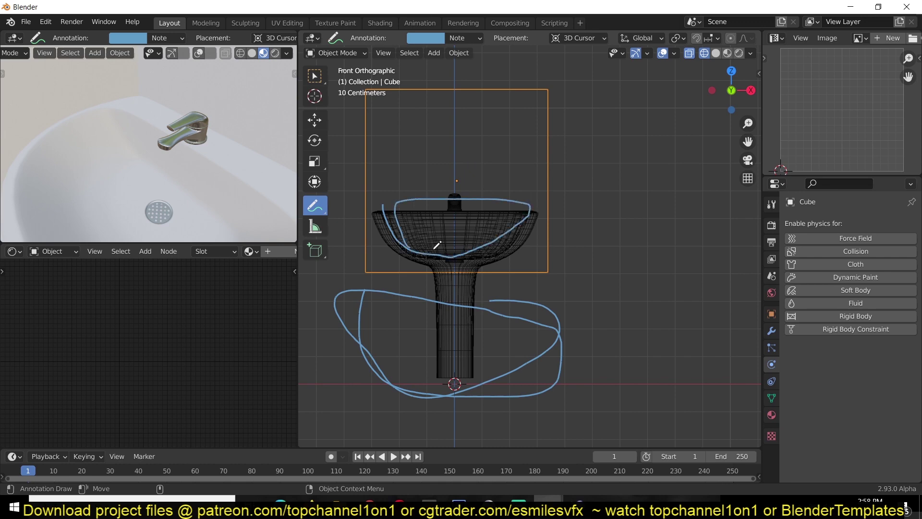
{"action": "key", "text": "KP_7"}
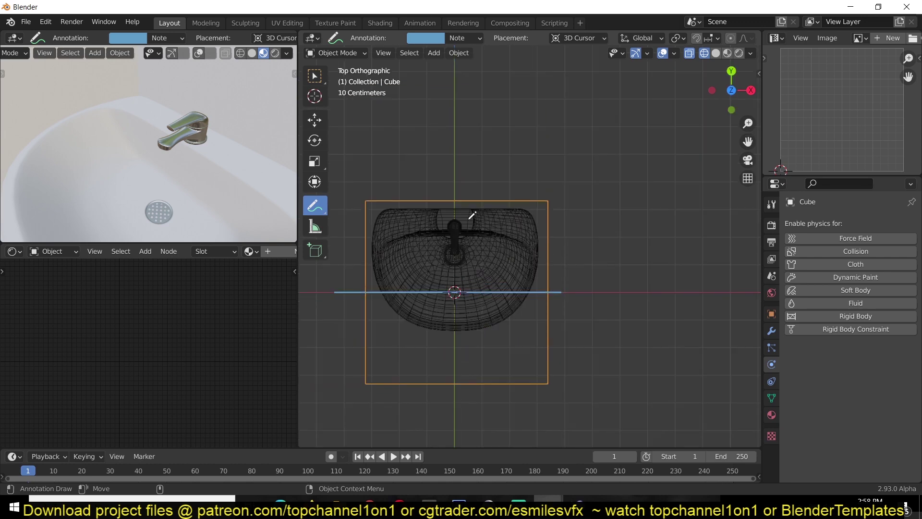
{"action": "key", "text": "KP_1"}
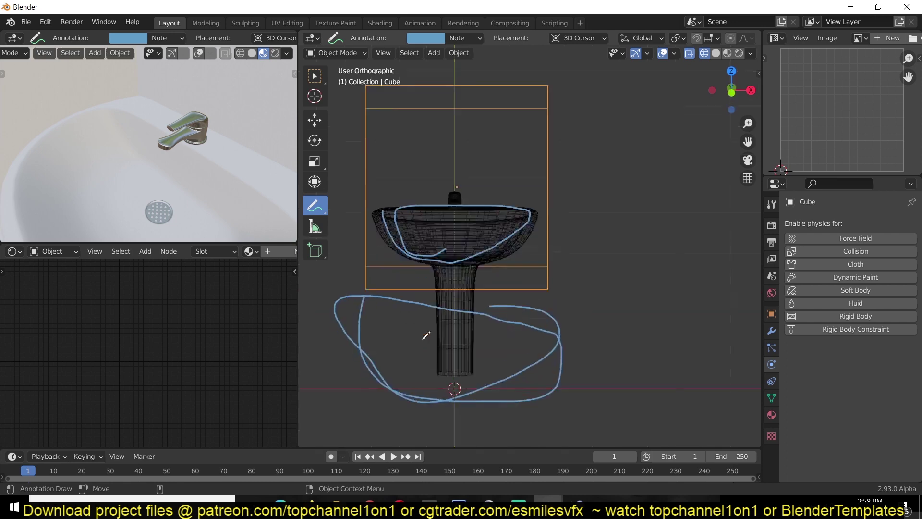
{"action": "key", "text": "KP_7"}
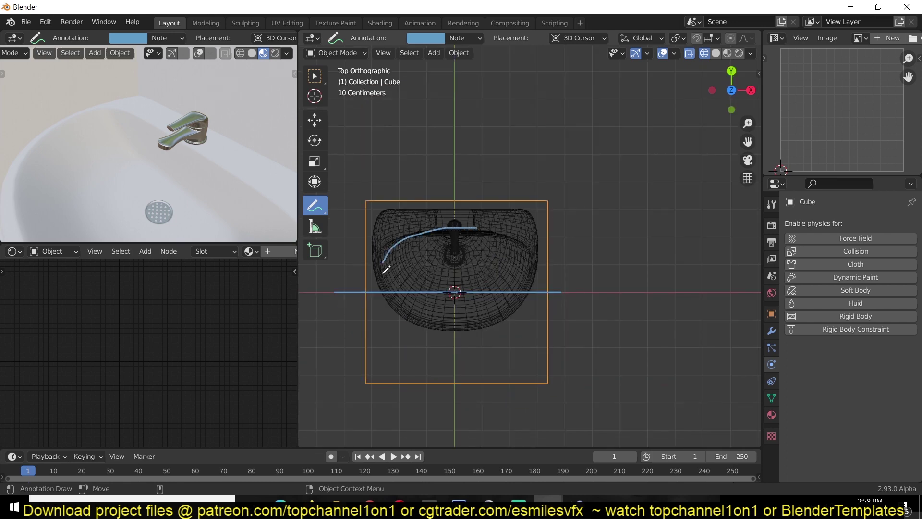
{"action": "mouse_move", "coordinate": [384, 270]}
{"action": "left_mouse_down"}
{"action": "mouse_move", "coordinate": [503, 317]}
{"action": "mouse_move", "coordinate": [535, 247]}
{"action": "mouse_move", "coordinate": [454, 230]}
{"action": "left_mouse_up"}
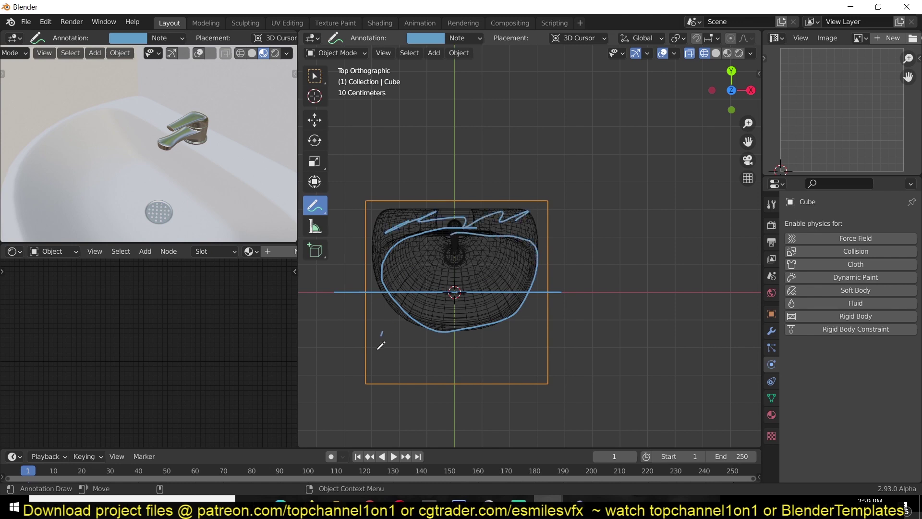
{"action": "left_click_drag", "start_coordinate": [378, 349], "coordinate": [518, 344]}
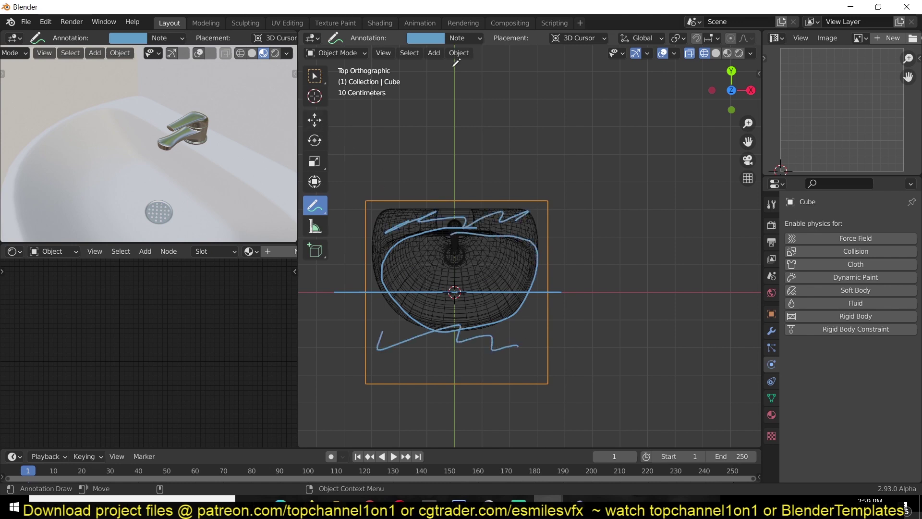
Delete the Note annotation layer and return to the Move tool
{"action": "left_click", "coordinate": [475, 38]}
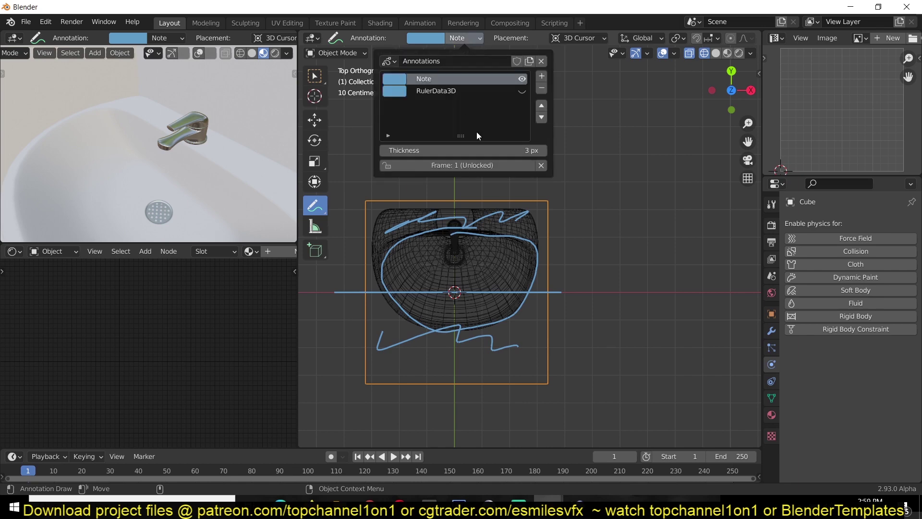
{"action": "left_click", "coordinate": [542, 89]}
{"action": "left_click", "coordinate": [314, 120]}
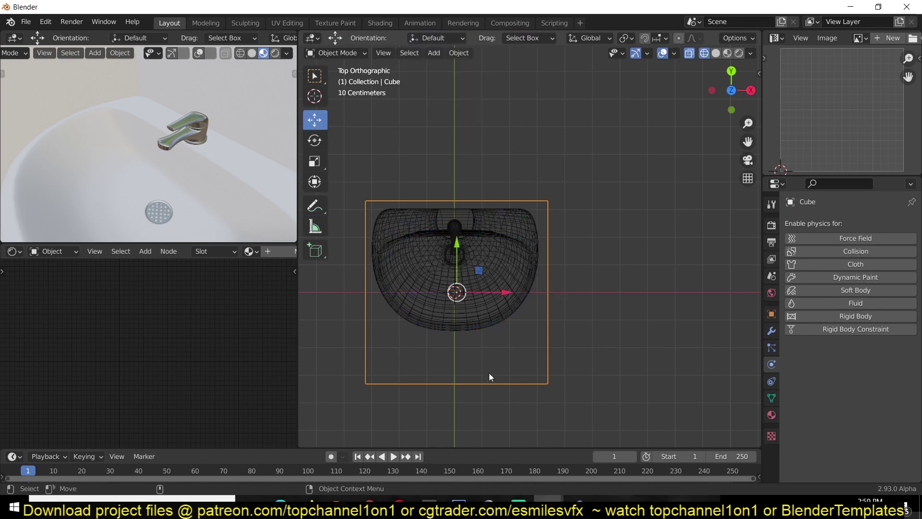
Halve the Cube's depth along Y and shift it along Y over the basin
{"action": "key", "text": "s"}
{"action": "key", "text": "y"}
{"action": "left_click", "coordinate": [479, 336]}
{"action": "key", "text": "g"}
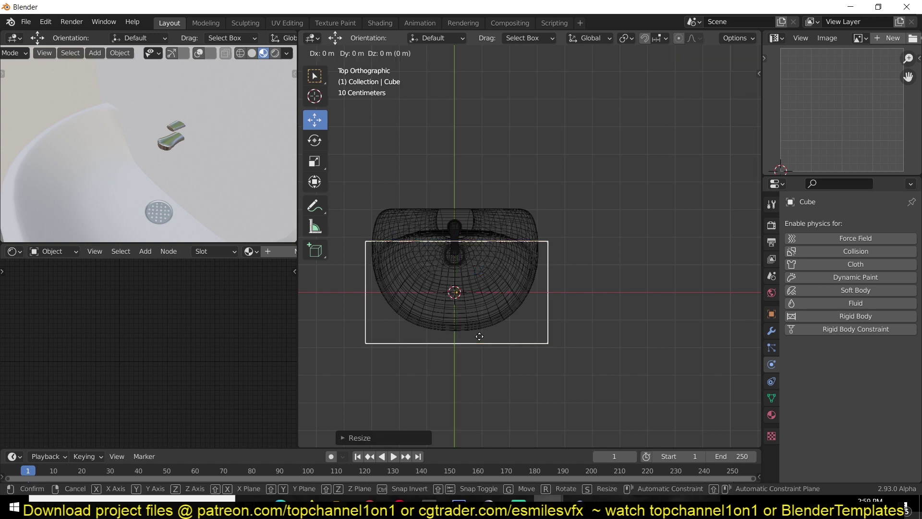
{"action": "key", "text": "y"}
{"action": "left_click", "coordinate": [486, 325]}
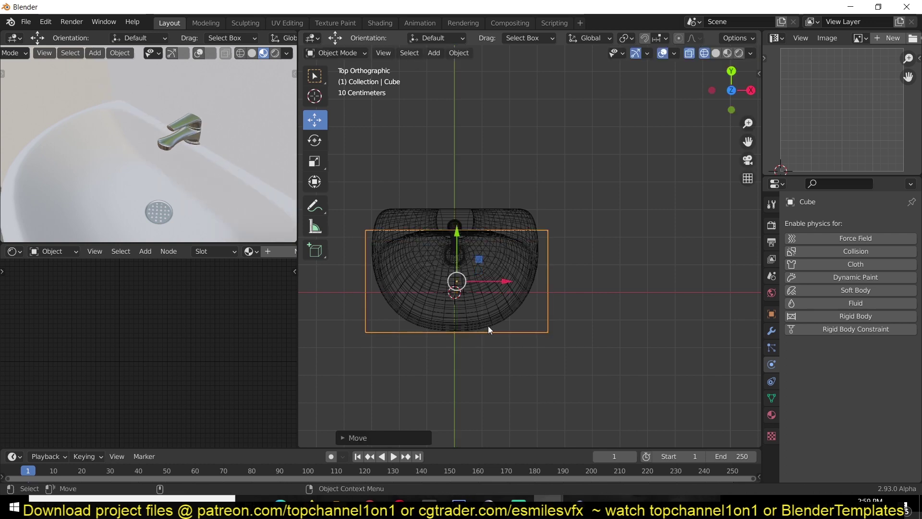
In front view, flatten the Cube along Z, lower it around the basin, and deselect it
{"action": "key", "text": "KP_1"}
{"action": "key", "text": "s"}
{"action": "key", "text": "z"}
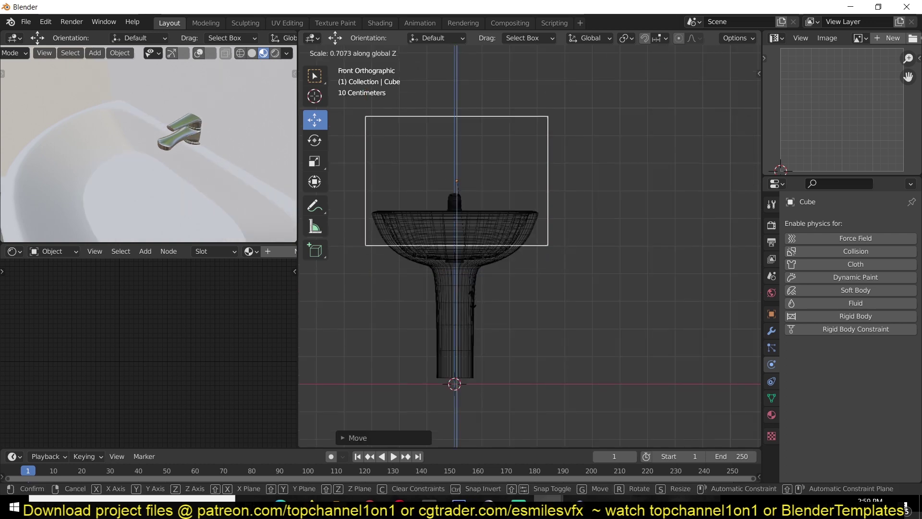
{"action": "left_click", "coordinate": [473, 279]}
{"action": "key", "text": "g"}
{"action": "key", "text": "z"}
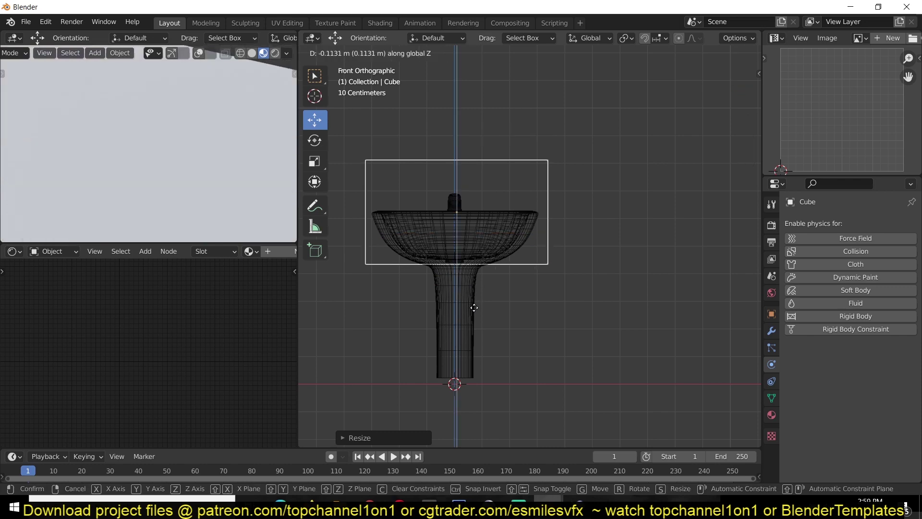
{"action": "left_click", "coordinate": [471, 229]}
{"action": "scroll", "coordinate": [471, 228], "scroll_direction": "up", "scroll_amount": 2}
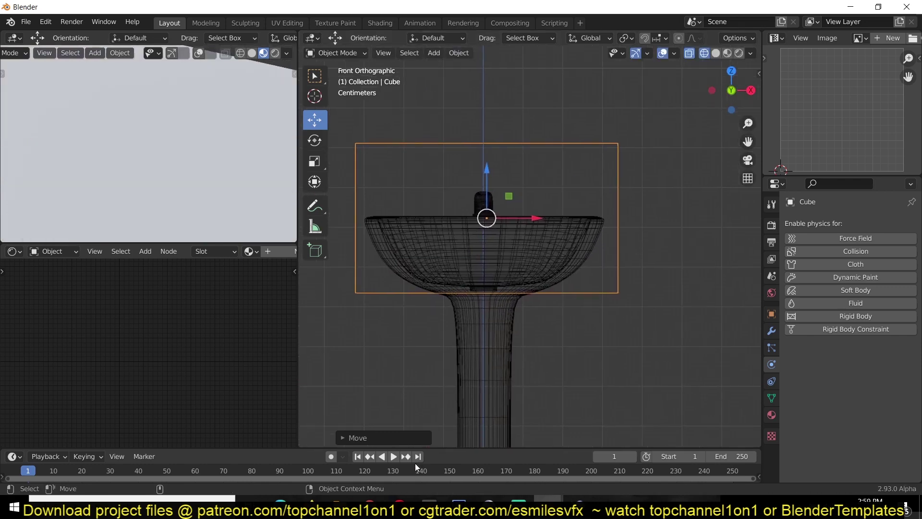
{"action": "left_click", "coordinate": [681, 367]}
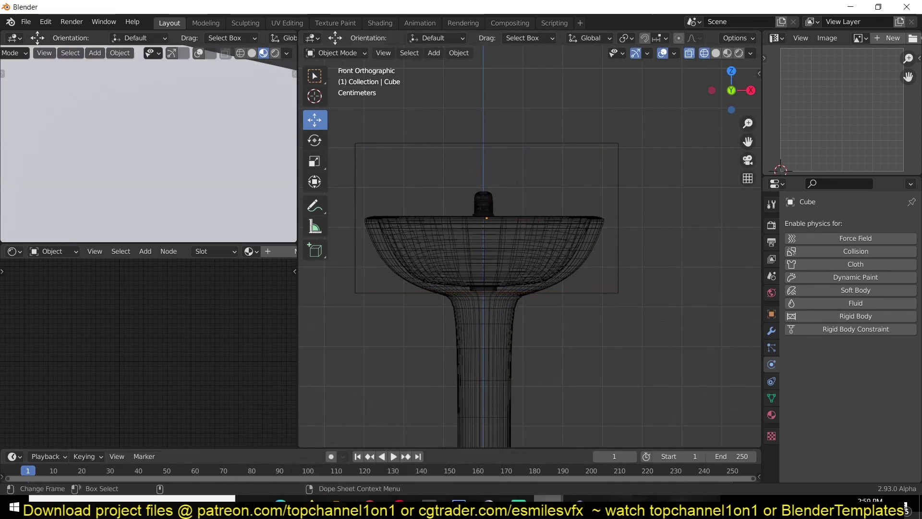
{"action": "mouse_move", "coordinate": [369, 505]}
{"action": "left_click", "coordinate": [420, 445]}
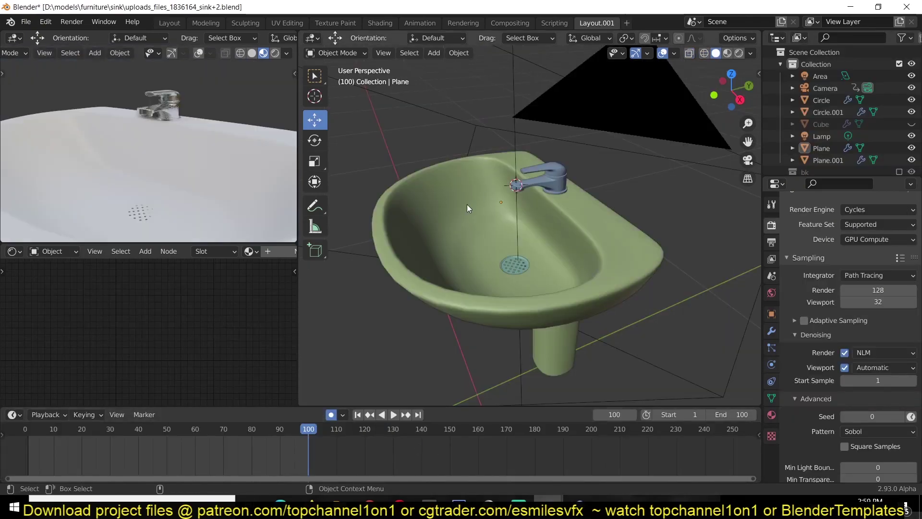
{"action": "mouse_move", "coordinate": [548, 504]}
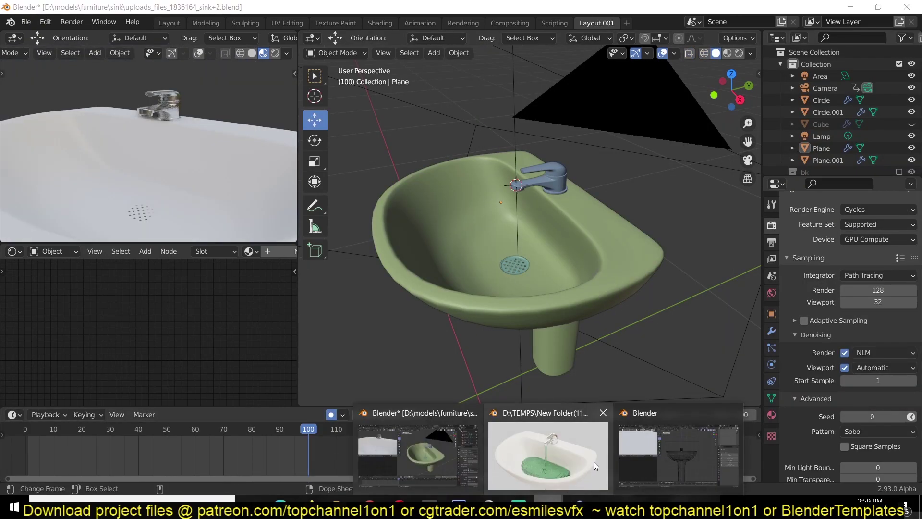
{"action": "left_click", "coordinate": [583, 460]}
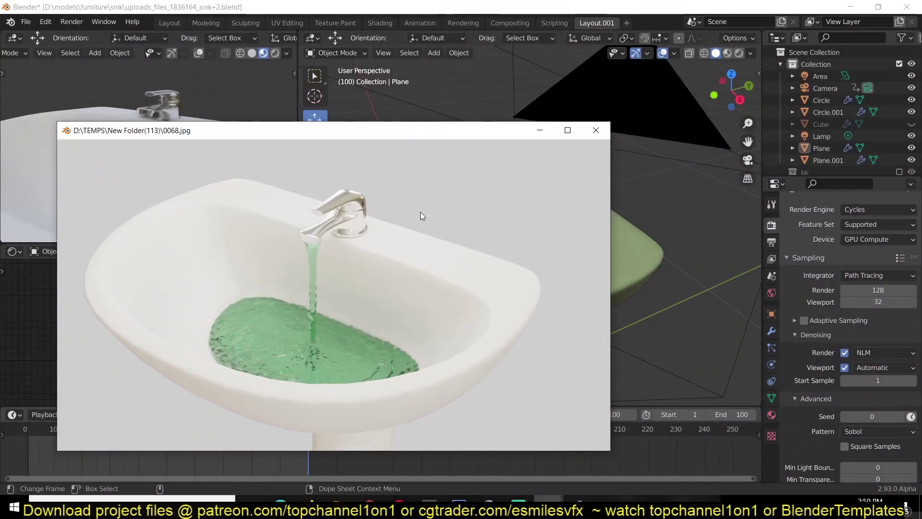
{"action": "key", "text": "Escape"}
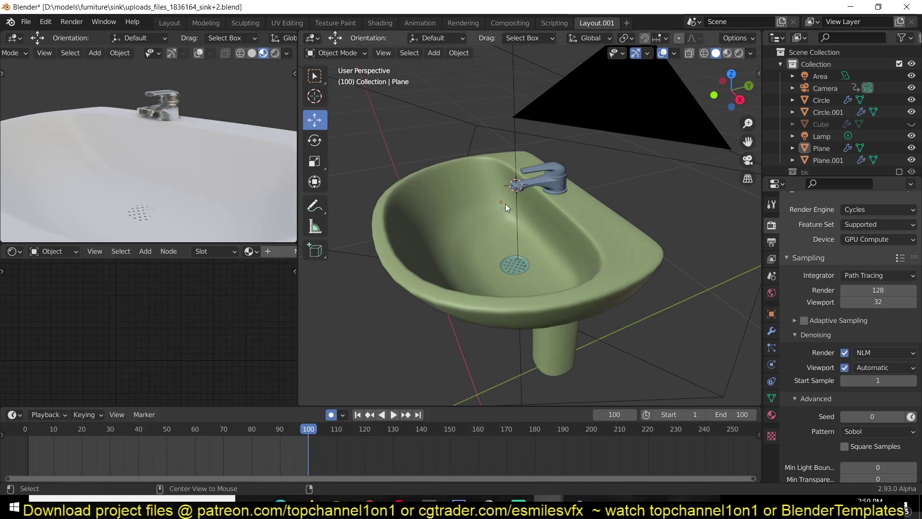
{"action": "key", "text": "alt+h"}
{"action": "key", "text": "alt+a"}
{"action": "mouse_move", "coordinate": [549, 255]}
{"action": "middle_mouse_down"}
{"action": "mouse_move", "coordinate": [535, 237]}
{"action": "mouse_move", "coordinate": [552, 252]}
{"action": "middle_mouse_up"}
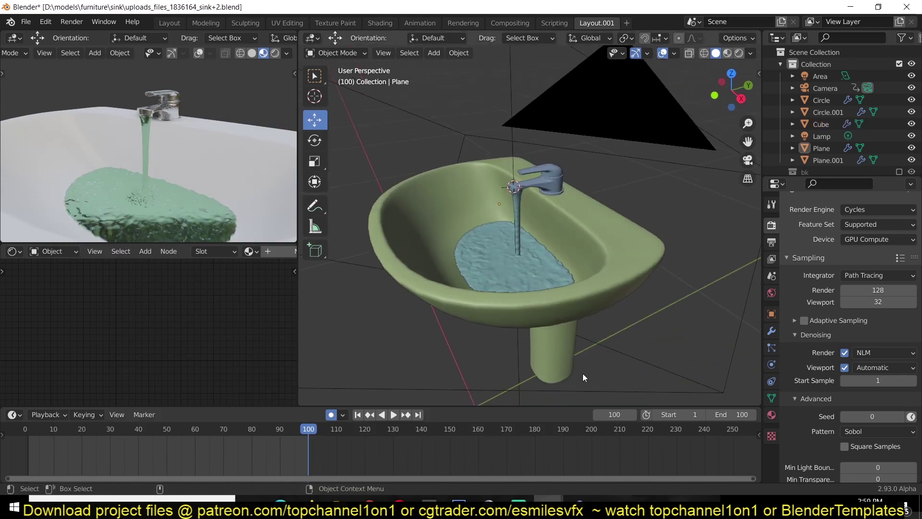
{"action": "mouse_move", "coordinate": [547, 503]}
{"action": "left_click", "coordinate": [552, 455]}
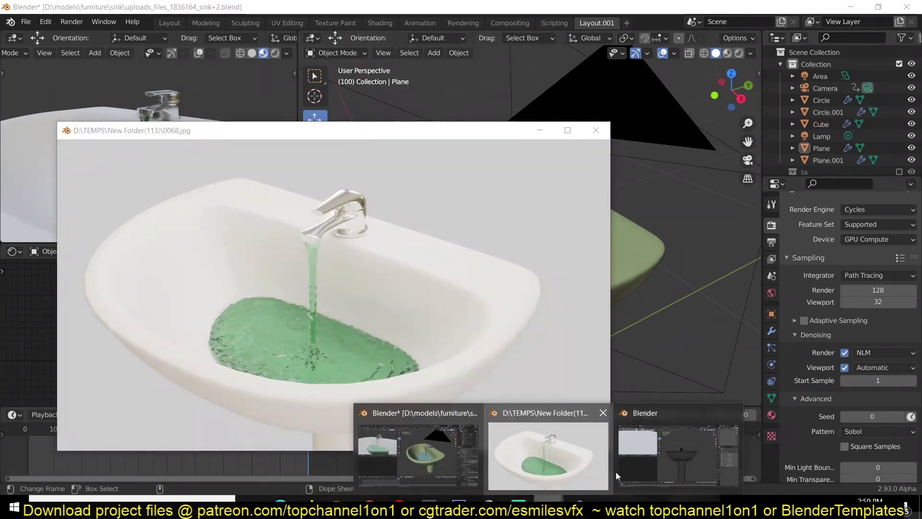
{"action": "left_click", "coordinate": [630, 465]}
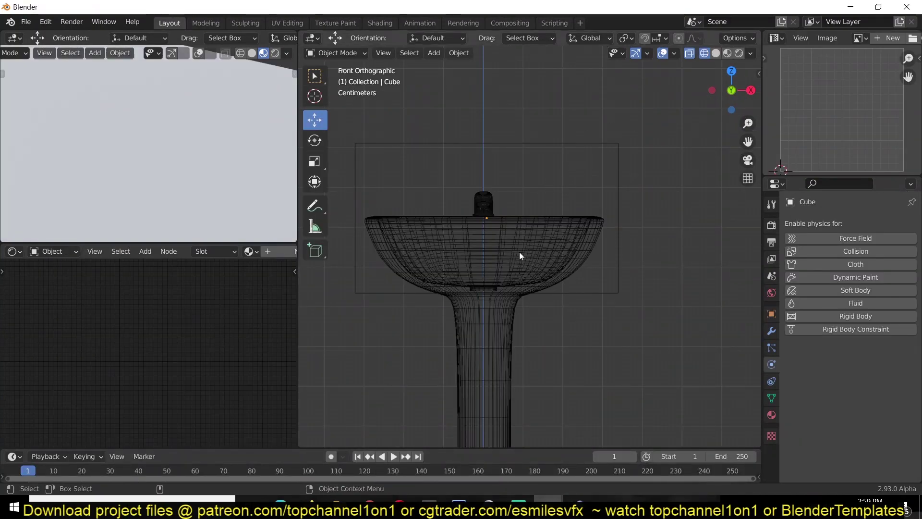
Reduce the Cube's height along Z and lower it to wrap the basin
{"action": "left_click", "coordinate": [567, 145]}
{"action": "key", "text": "s"}
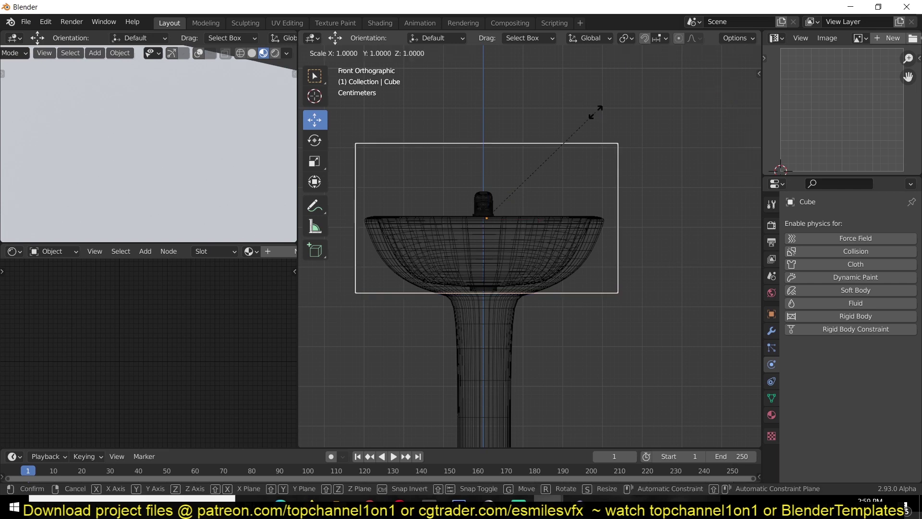
{"action": "key", "text": "z"}
{"action": "left_click", "coordinate": [573, 145]}
{"action": "key", "text": "g"}
{"action": "key", "text": "z"}
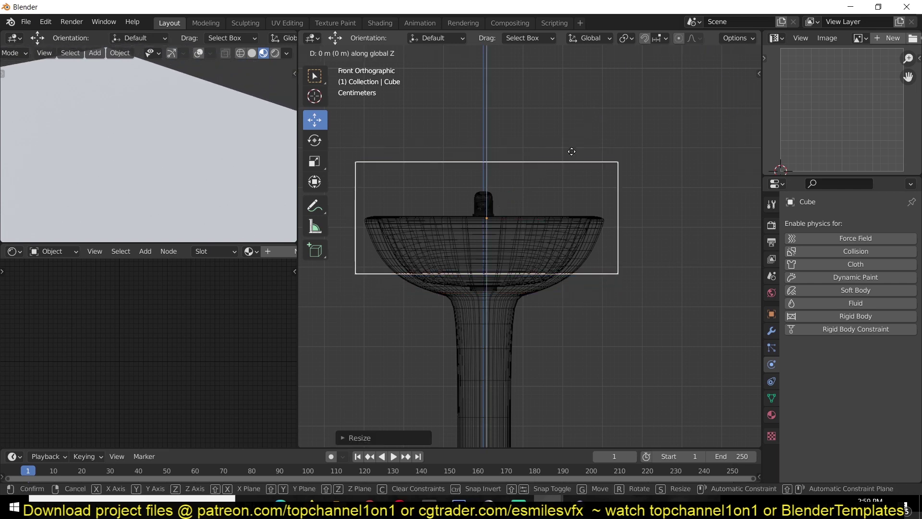
{"action": "left_click", "coordinate": [578, 168]}
Check the box around the basin from front, top, and angled perspective views
{"action": "middle_click_drag", "start_coordinate": [577, 167], "coordinate": [540, 231]}
{"action": "key", "text": "KP_1"}
{"action": "key", "text": "KP_7"}
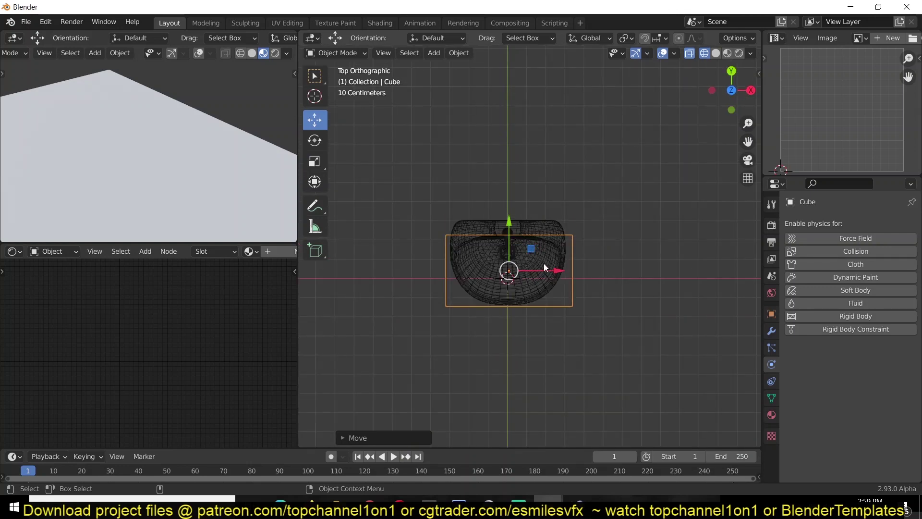
{"action": "key", "text": "KP_1"}
{"action": "scroll", "coordinate": [538, 300], "scroll_direction": "up", "scroll_amount": 3}
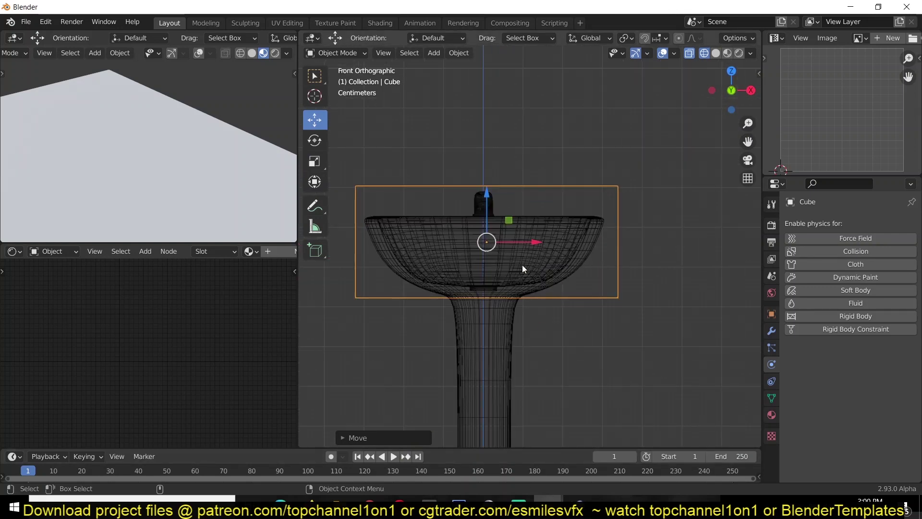
{"action": "middle_click_drag", "start_coordinate": [540, 275], "coordinate": [511, 318]}
{"action": "scroll", "coordinate": [511, 318], "scroll_direction": "down", "scroll_amount": 3}
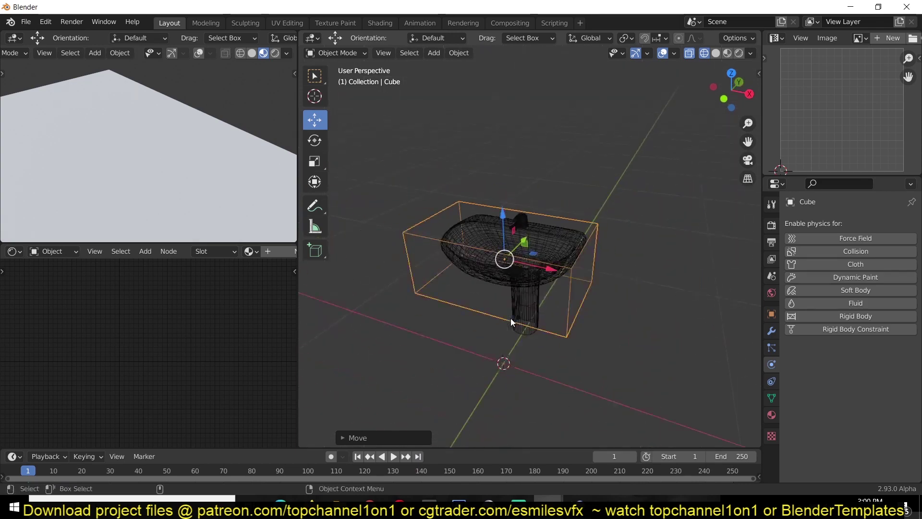
{"action": "key", "text": "KP_7"}
{"action": "scroll", "coordinate": [523, 298], "scroll_direction": "up", "scroll_amount": 5}
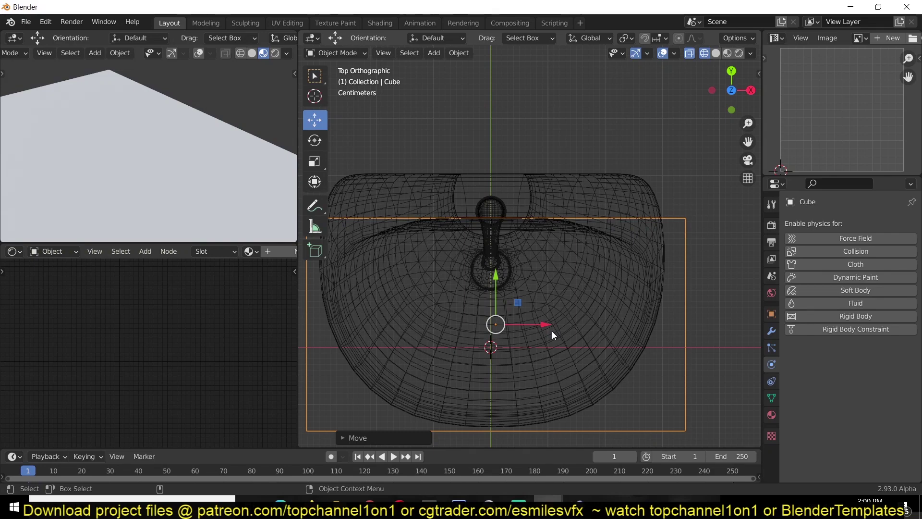
{"action": "scroll", "coordinate": [552, 330], "scroll_direction": "up", "scroll_amount": 3}
{"action": "scroll", "coordinate": [541, 319], "scroll_direction": "down", "scroll_amount": 3}
{"action": "middle_click_drag", "start_coordinate": [575, 380], "coordinate": [520, 325]}
Select the faucet and centre the view on it, looking down from above
{"action": "left_click", "coordinate": [581, 252]}
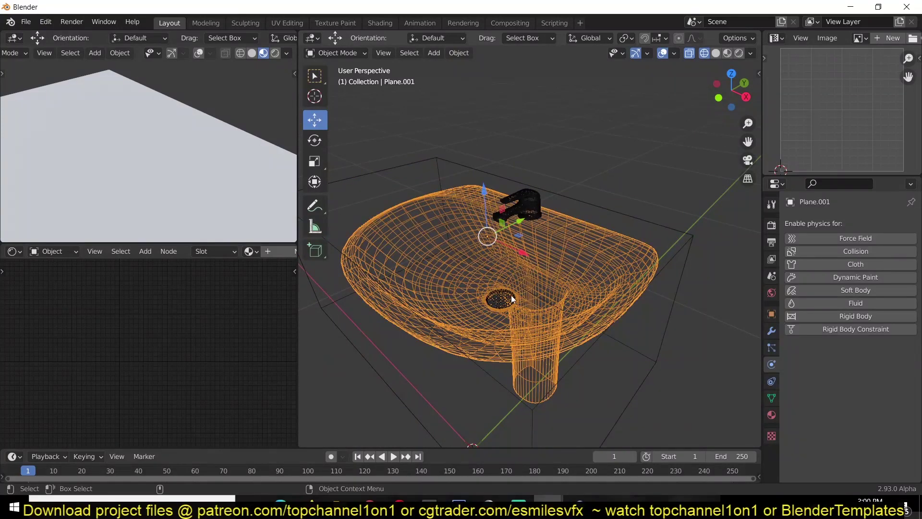
{"action": "scroll", "coordinate": [511, 295], "scroll_direction": "up", "scroll_amount": 4}
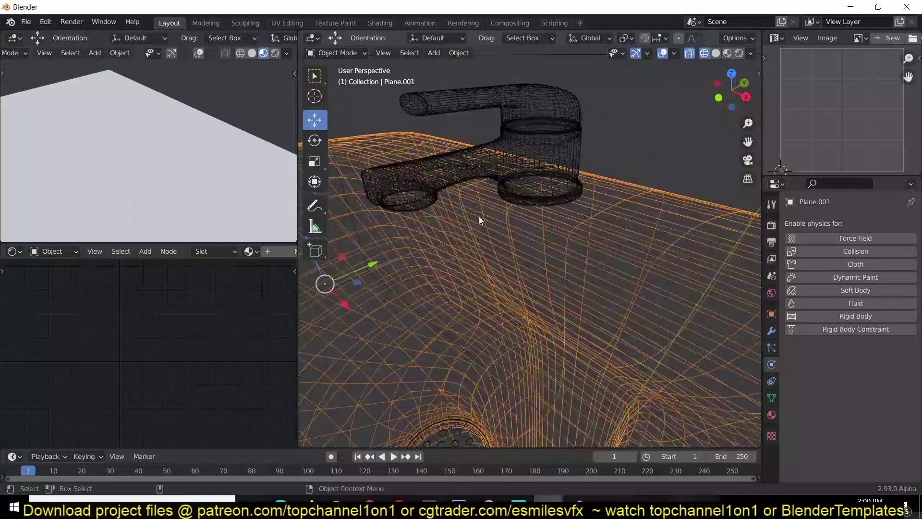
{"action": "left_click", "coordinate": [470, 179]}
{"action": "key", "text": "KP_Decimal"}
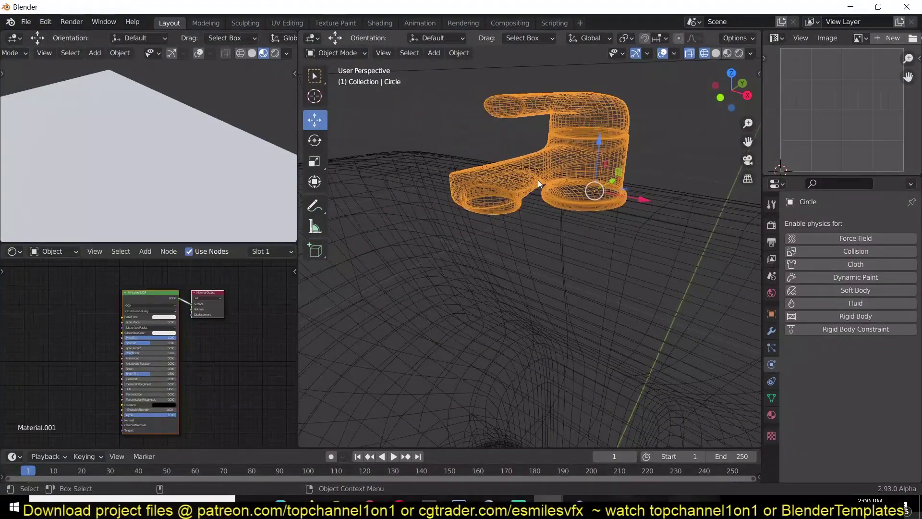
{"action": "middle_click_drag", "start_coordinate": [524, 139], "coordinate": [500, 168]}
{"action": "scroll", "coordinate": [511, 179], "scroll_direction": "up", "scroll_amount": 5}
{"action": "scroll", "coordinate": [511, 179], "scroll_direction": "down", "scroll_amount": 2}
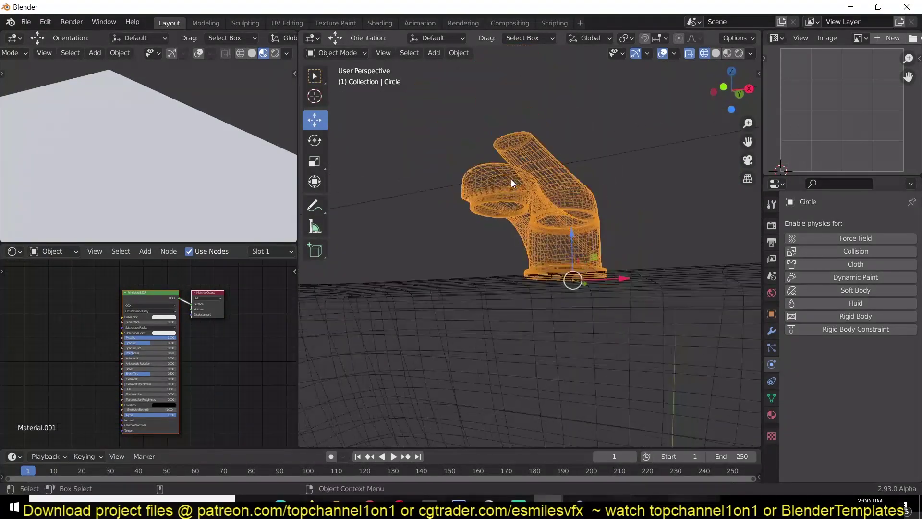
{"action": "key", "text": "KP_7"}
{"action": "scroll", "coordinate": [511, 327], "scroll_direction": "up", "scroll_amount": 3}
Deselect everything and add a Circle mesh, Circle.001, over the faucet
{"action": "key", "text": "alt+a"}
{"action": "key", "text": "Left"}
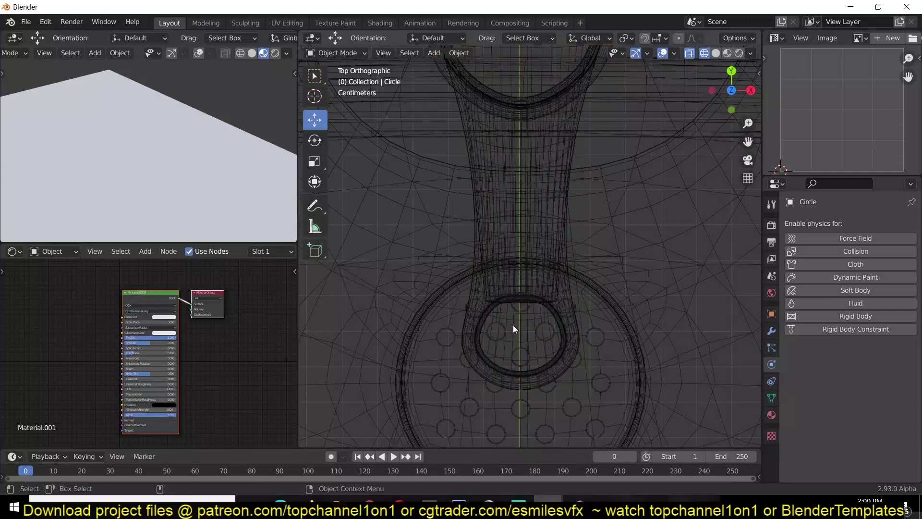
{"action": "key", "text": "shift+a"}
{"action": "mouse_move", "coordinate": [461, 251]}
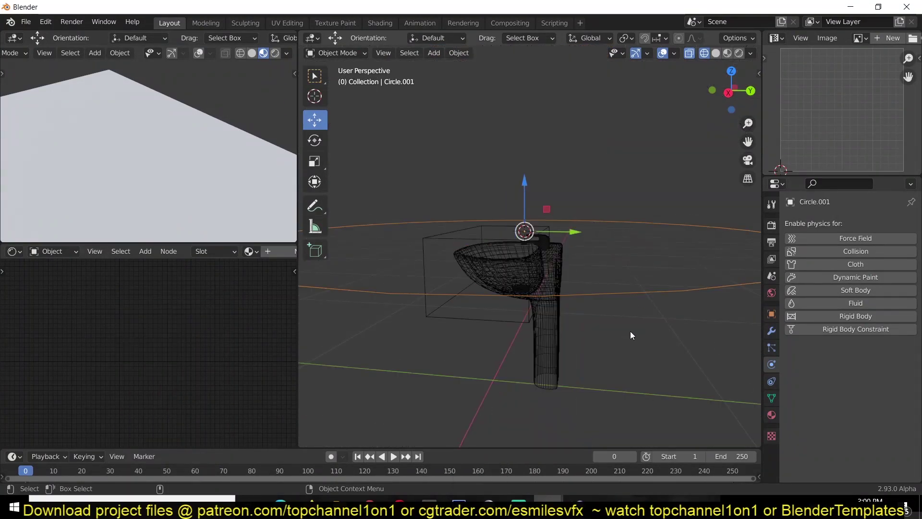
In top view, shrink the circle down to the size of the spout opening
{"action": "key", "text": "KP_7"}
{"action": "scroll", "coordinate": [634, 406], "scroll_direction": "up", "scroll_amount": 2}
{"action": "key", "text": "s"}
{"action": "left_click", "coordinate": [544, 270]}
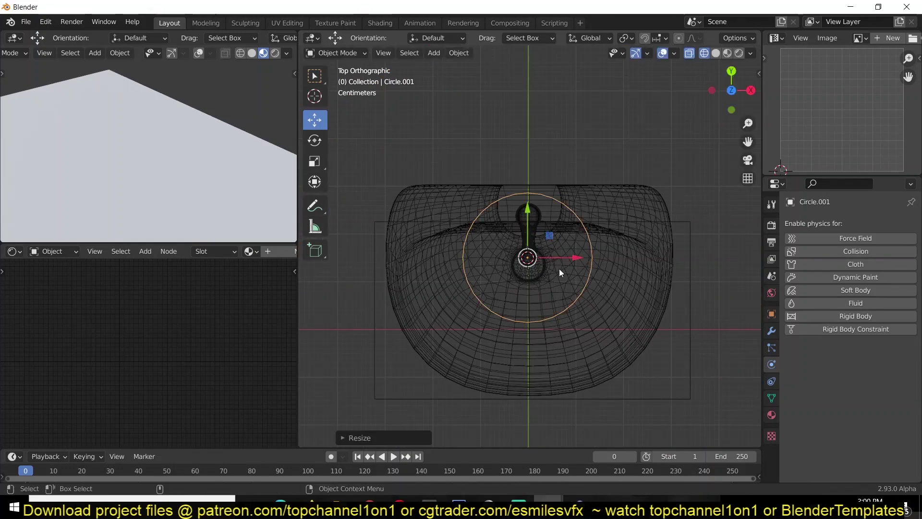
{"action": "key", "text": "s"}
{"action": "left_click", "coordinate": [555, 275]}
{"action": "key", "text": "KP_Decimal"}
{"action": "key", "text": "KP_7"}
{"action": "scroll", "coordinate": [597, 312], "scroll_direction": "up", "scroll_amount": 3}
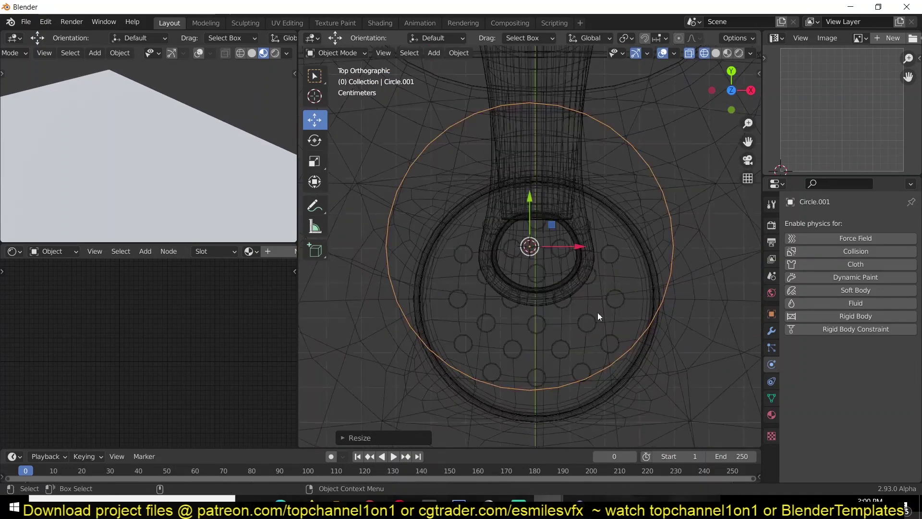
{"action": "key", "text": "s"}
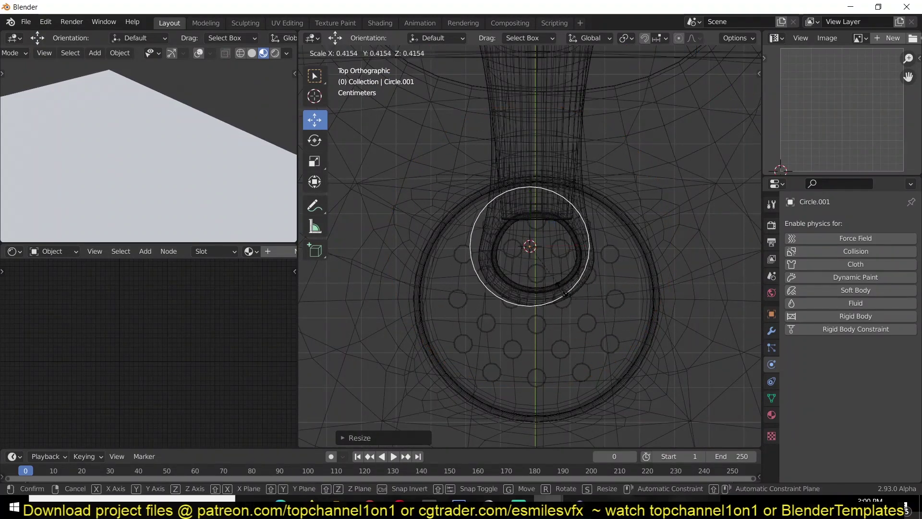
{"action": "left_click", "coordinate": [555, 280]}
Switch to solid shading and lower the circle along Z toward the faucet spout
{"action": "key", "text": "g"}
{"action": "left_click", "coordinate": [555, 278]}
{"action": "key", "text": "z"}
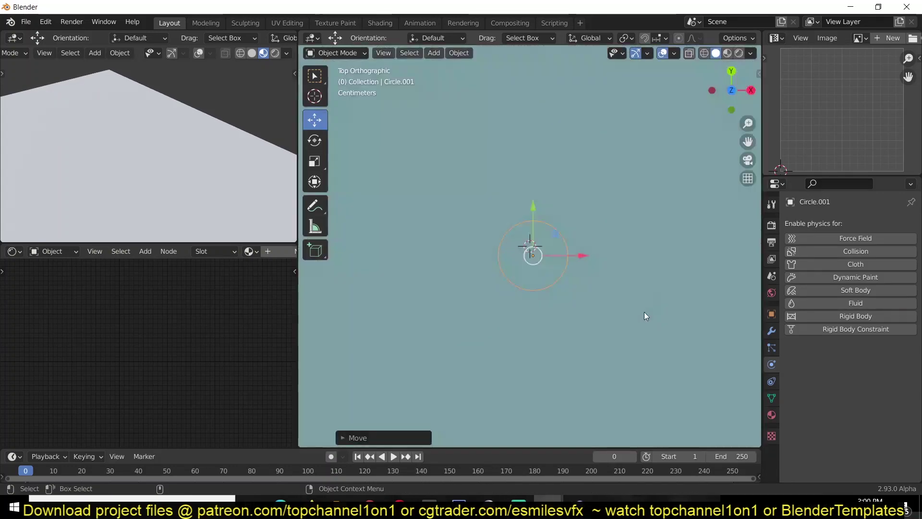
{"action": "middle_click_drag", "start_coordinate": [644, 313], "coordinate": [543, 172]}
{"action": "scroll", "coordinate": [536, 233], "scroll_direction": "up", "scroll_amount": 5}
{"action": "middle_click_drag", "start_coordinate": [526, 234], "coordinate": [531, 225]}
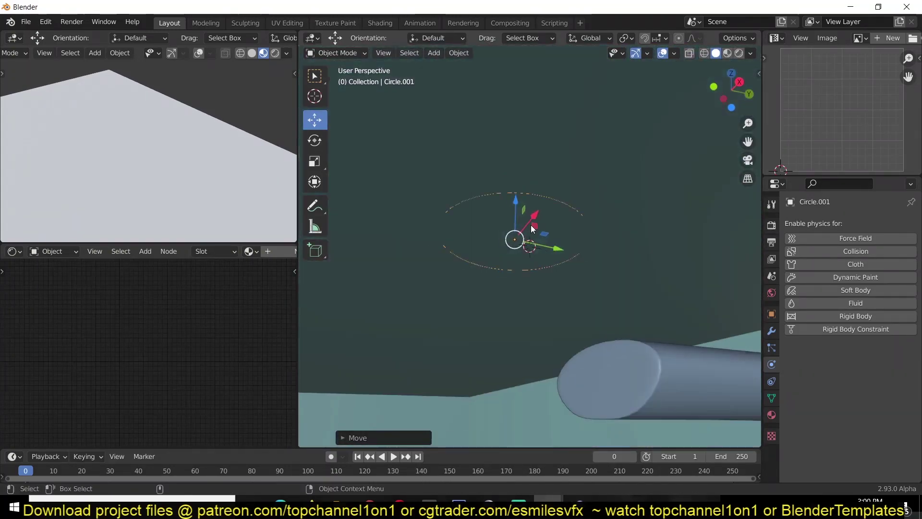
{"action": "key", "text": "g"}
{"action": "key", "text": "z"}
{"action": "left_click", "coordinate": [522, 330]}
{"action": "middle_click_drag", "start_coordinate": [523, 330], "coordinate": [546, 259]}
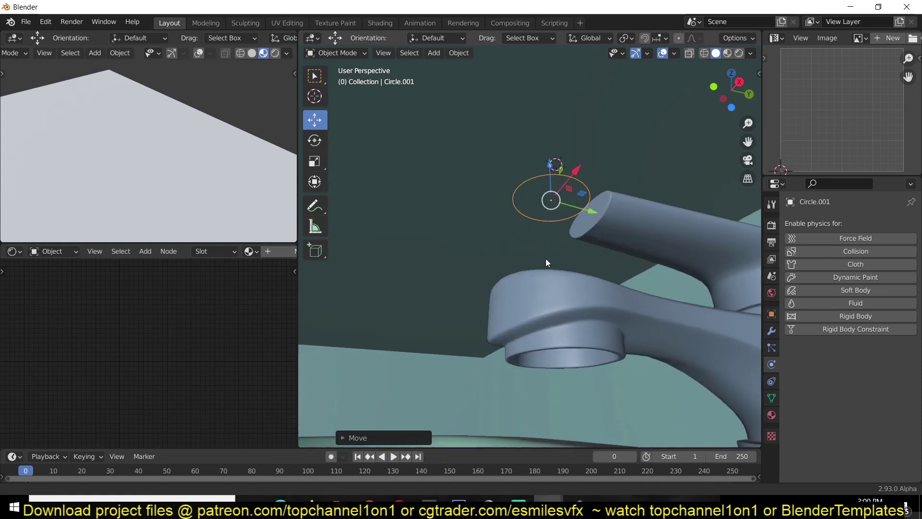
Fill the circle with a face and lower it just under the spout opening
{"action": "key", "text": "Tab"}
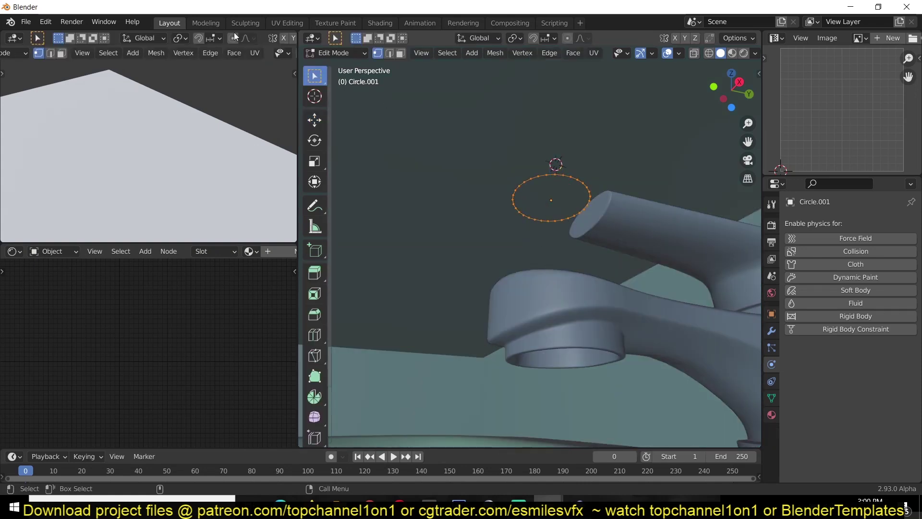
{"action": "key", "text": "f"}
{"action": "key", "text": "Tab"}
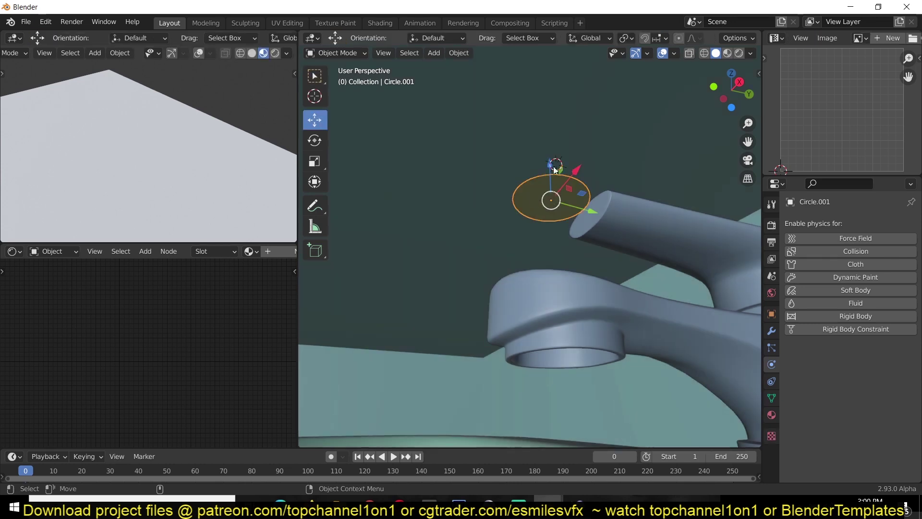
{"action": "left_click_drag", "start_coordinate": [553, 164], "coordinate": [541, 301]}
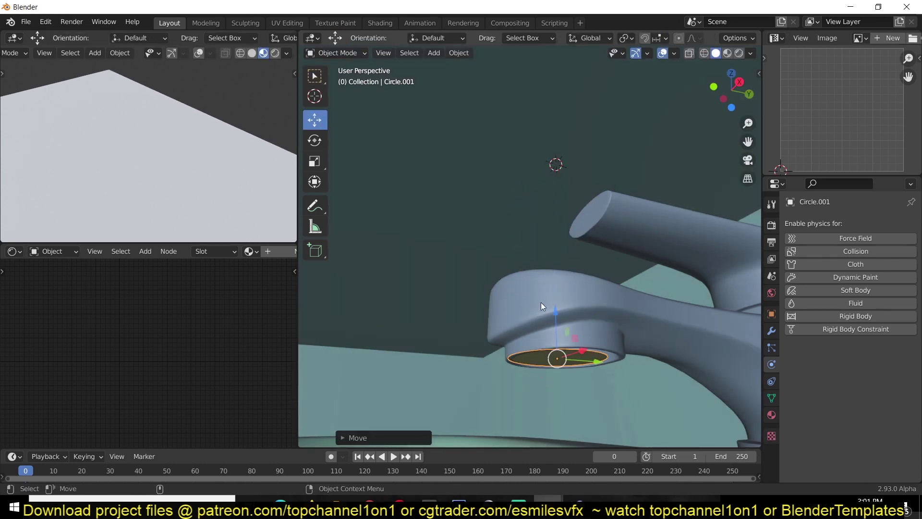
{"action": "mouse_move", "coordinate": [541, 302]}
{"action": "middle_mouse_down"}
{"action": "mouse_move", "coordinate": [573, 318]}
{"action": "mouse_move", "coordinate": [556, 322]}
{"action": "mouse_move", "coordinate": [563, 331]}
{"action": "mouse_move", "coordinate": [569, 303]}
{"action": "mouse_move", "coordinate": [544, 376]}
{"action": "mouse_move", "coordinate": [555, 294]}
{"action": "mouse_move", "coordinate": [565, 286]}
{"action": "mouse_move", "coordinate": [612, 293]}
{"action": "mouse_move", "coordinate": [548, 287]}
{"action": "mouse_move", "coordinate": [549, 320]}
{"action": "middle_mouse_up"}
Select the Cube and give it Fluid physics of type Domain with Liquid domain type
{"action": "left_click", "coordinate": [565, 286]}
{"action": "scroll", "coordinate": [567, 295], "scroll_direction": "down", "scroll_amount": 8}
{"action": "left_click", "coordinate": [612, 293]}
{"action": "key", "text": "shift+z"}
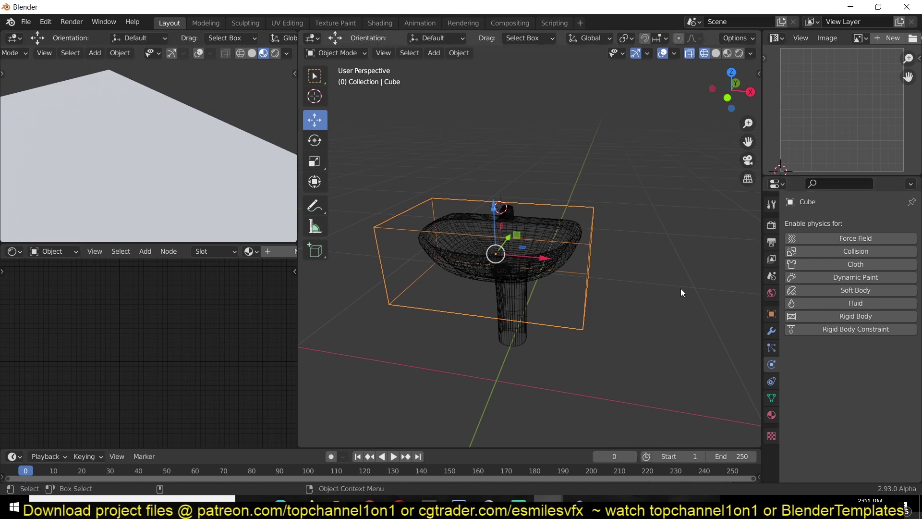
{"action": "left_click", "coordinate": [846, 302]}
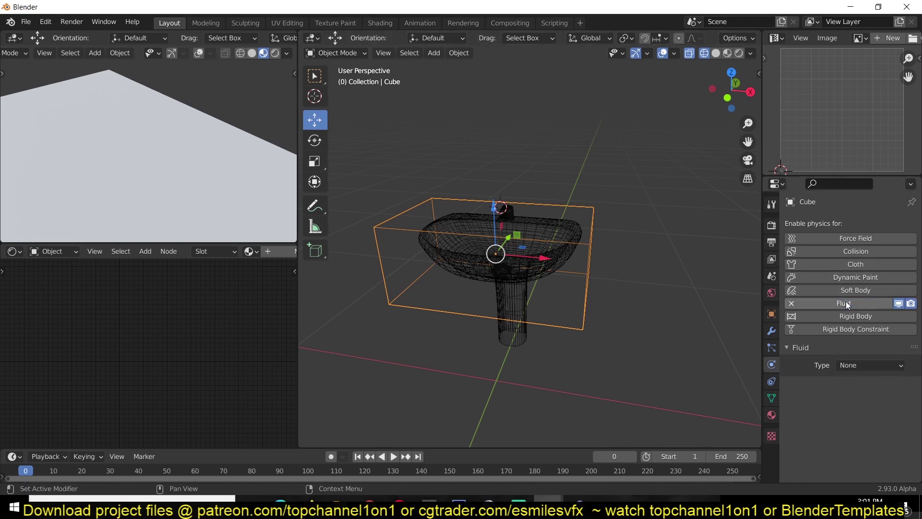
{"action": "left_click", "coordinate": [854, 367]}
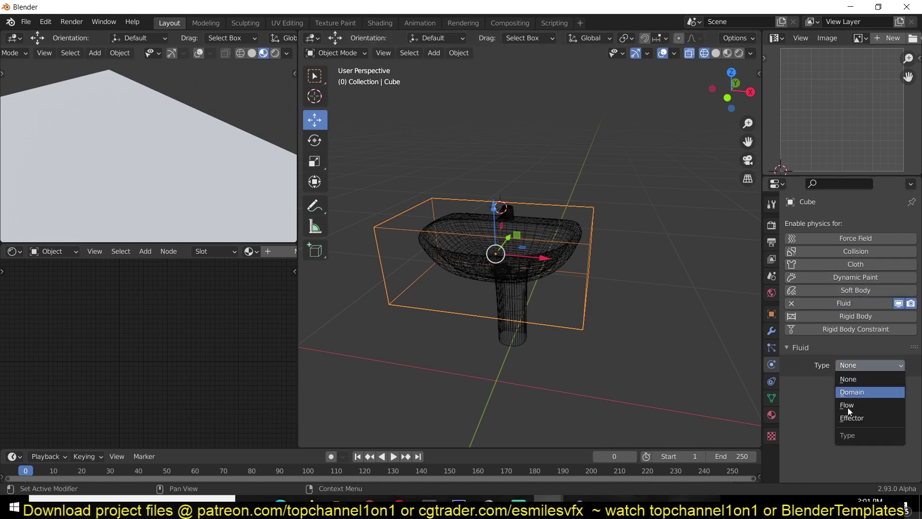
{"action": "left_click", "coordinate": [865, 393]}
{"action": "middle_click_drag", "start_coordinate": [480, 268], "coordinate": [504, 260]}
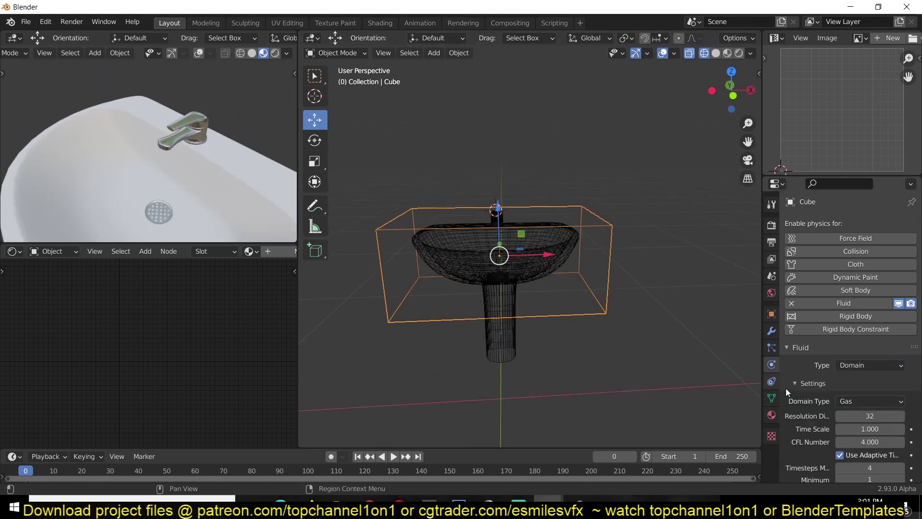
{"action": "left_click", "coordinate": [861, 400]}
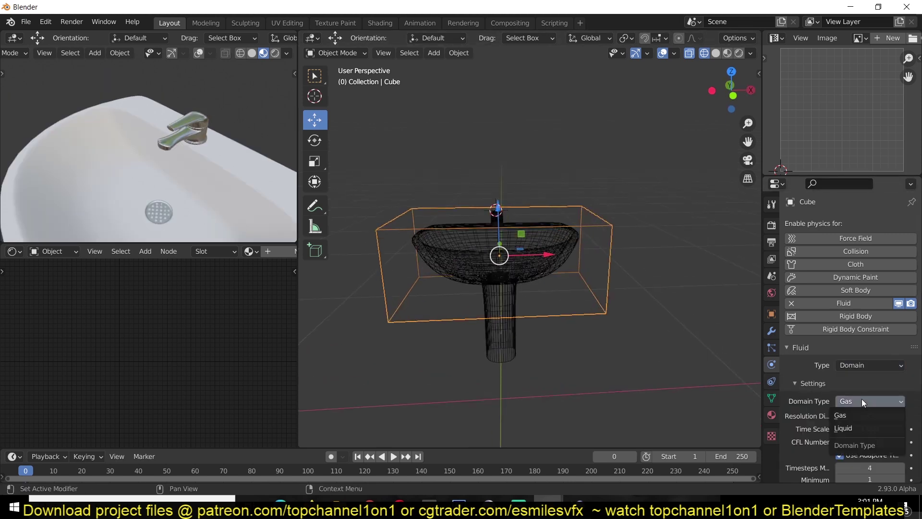
{"action": "left_click", "coordinate": [849, 427]}
{"action": "key", "text": "space"}
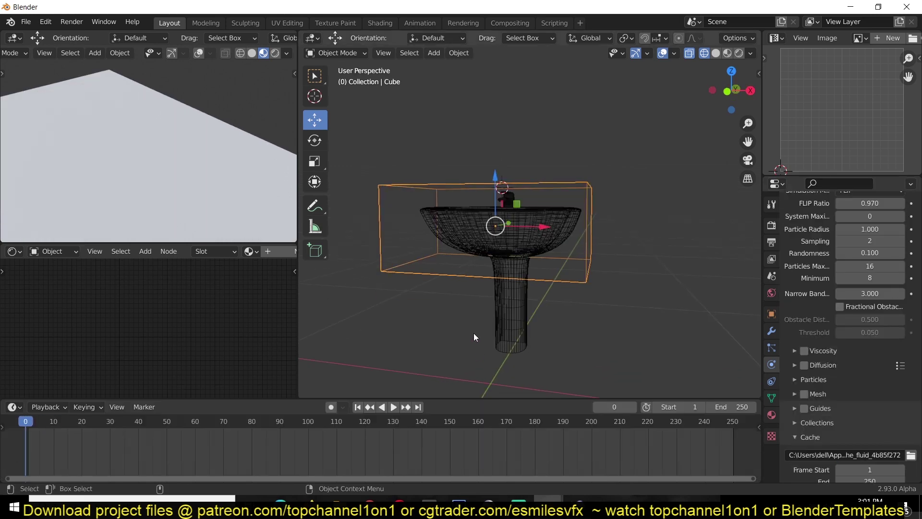
Stop playback, then select Circle.001 under the spout and frame the view on it
{"action": "key", "text": "space"}
{"action": "middle_click_drag", "start_coordinate": [473, 333], "coordinate": [531, 260]}
{"action": "scroll", "coordinate": [523, 269], "scroll_direction": "up", "scroll_amount": 5}
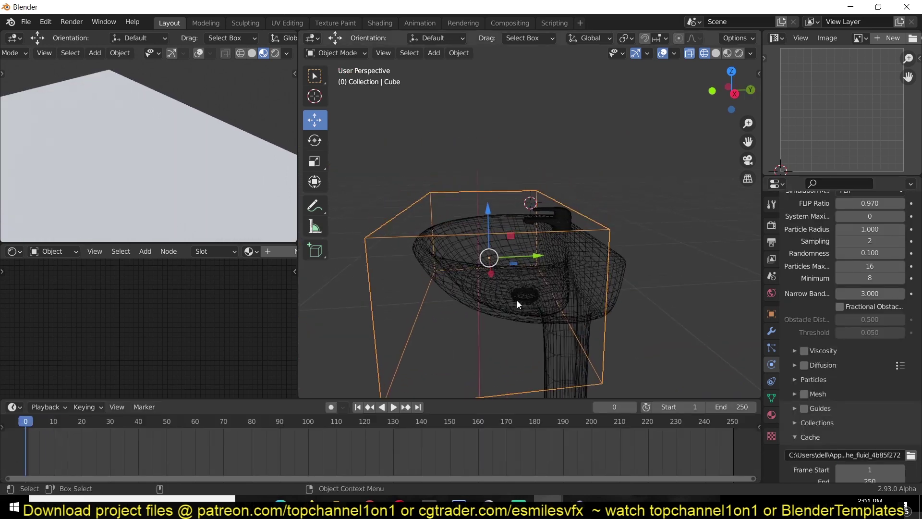
{"action": "left_click", "coordinate": [517, 273]}
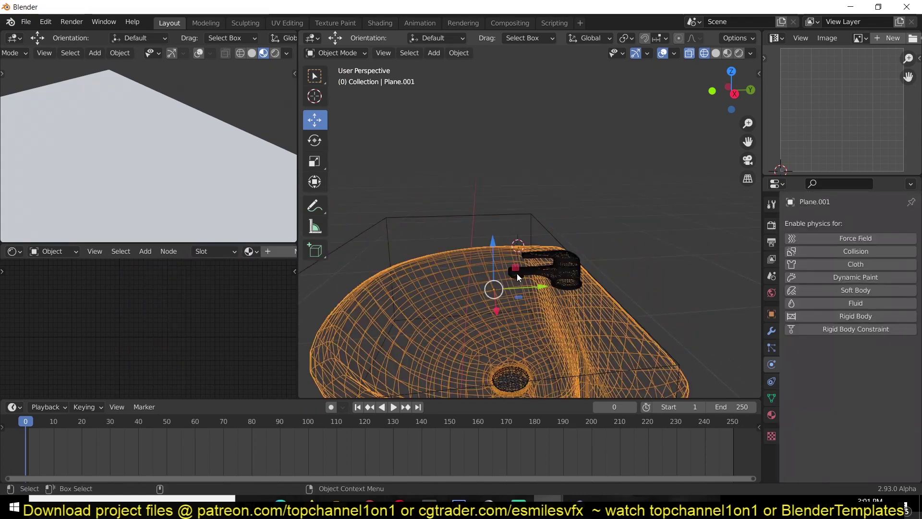
{"action": "left_click", "coordinate": [517, 272]}
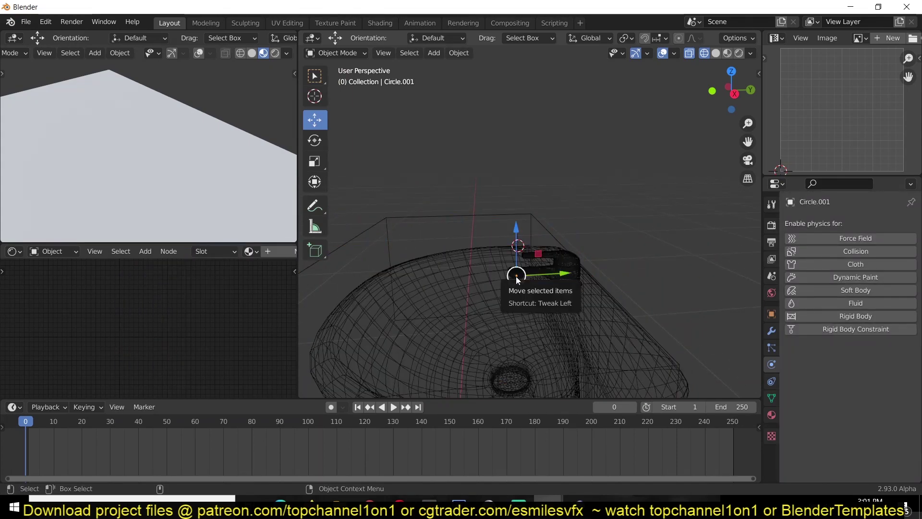
{"action": "key", "text": "KP_Decimal"}
{"action": "middle_click_drag", "start_coordinate": [515, 276], "coordinate": [577, 321]}
{"action": "scroll", "coordinate": [586, 310], "scroll_direction": "down", "scroll_amount": 2}
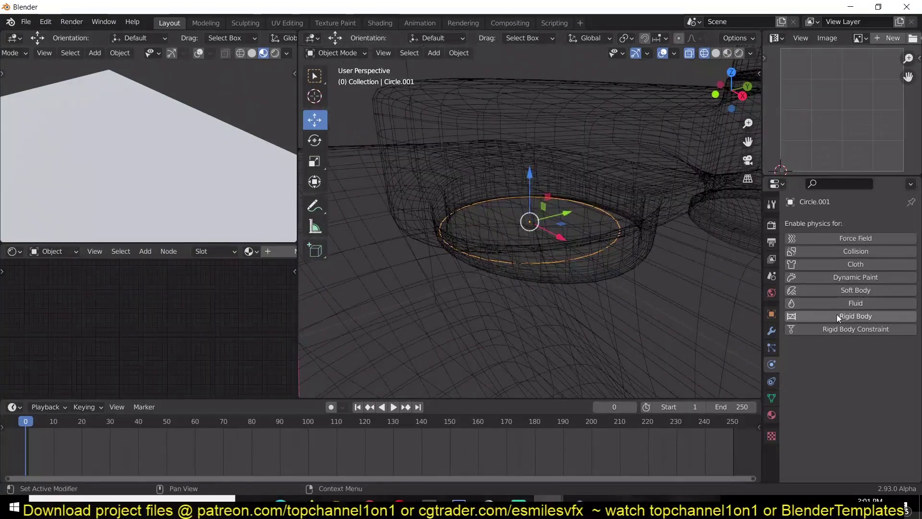
Give Circle.001 Fluid physics of type Flow with Liquid flow type, then play the animation
{"action": "left_click", "coordinate": [864, 304]}
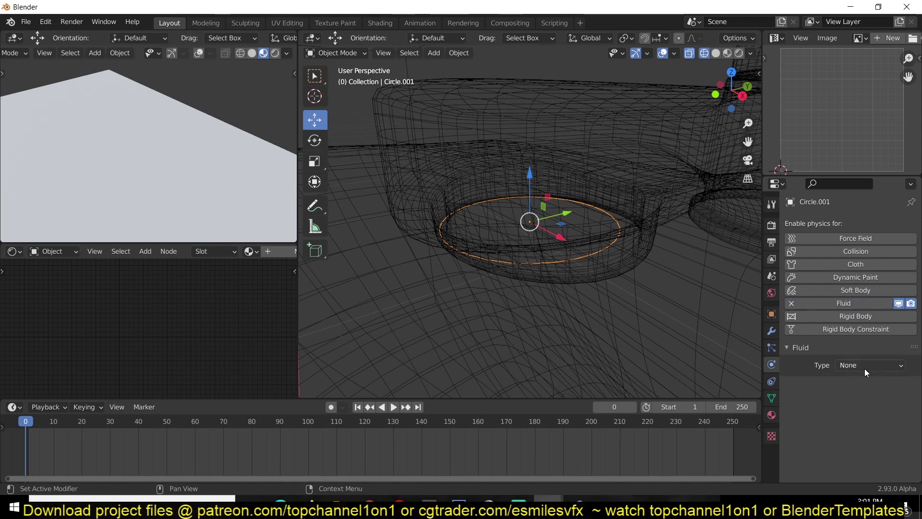
{"action": "left_click", "coordinate": [864, 367]}
{"action": "left_click", "coordinate": [870, 365]}
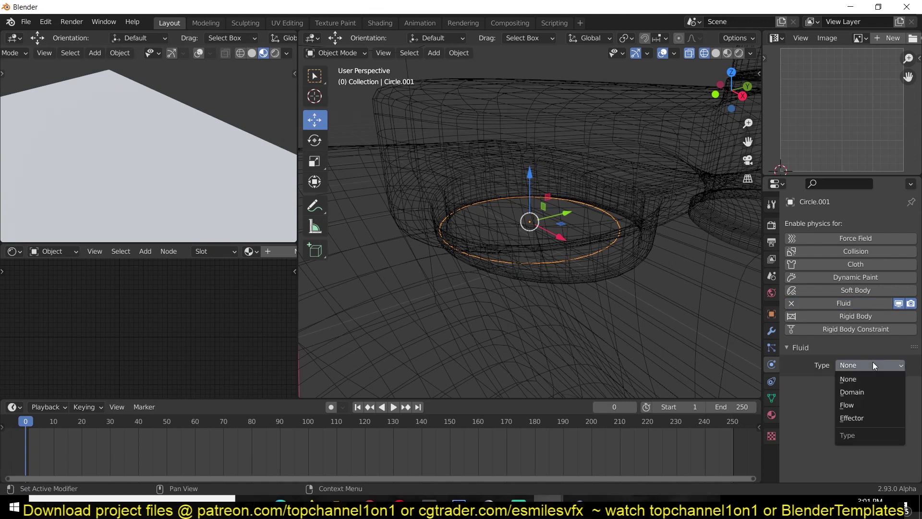
{"action": "left_click", "coordinate": [865, 406]}
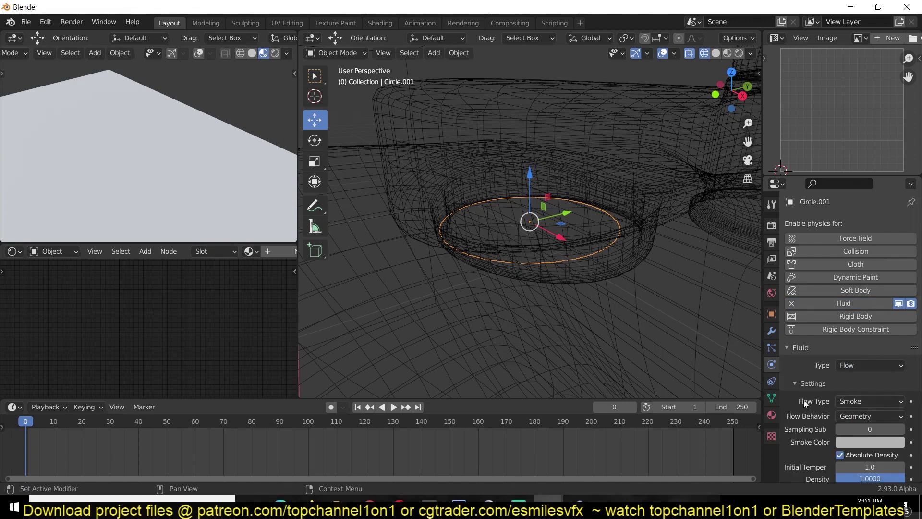
{"action": "left_click", "coordinate": [852, 400]}
{"action": "left_click", "coordinate": [847, 454]}
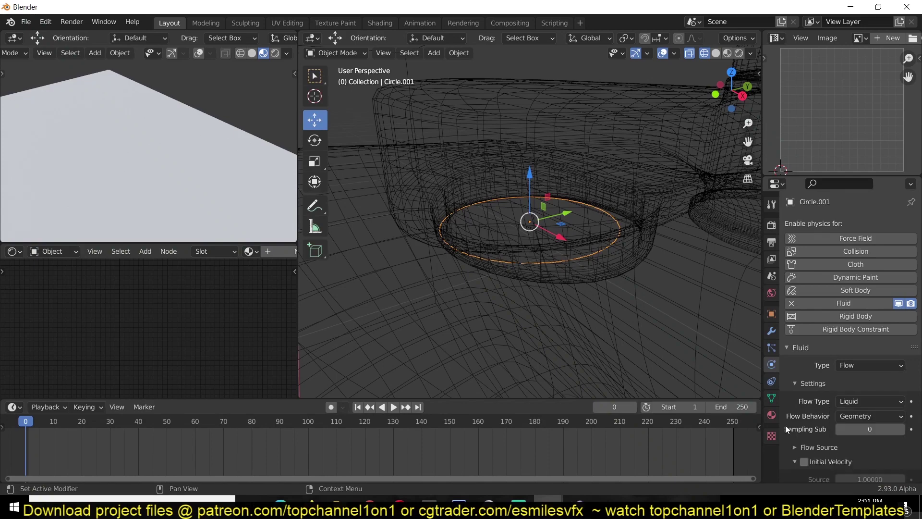
{"action": "scroll", "coordinate": [785, 425], "scroll_direction": "down", "scroll_amount": 2}
{"action": "scroll", "coordinate": [574, 296], "scroll_direction": "down", "scroll_amount": 5}
{"action": "key", "text": "space"}
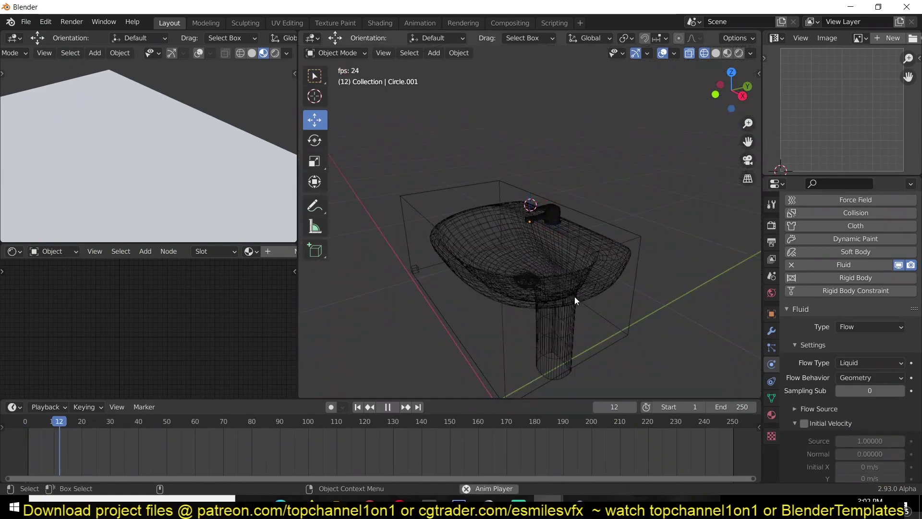
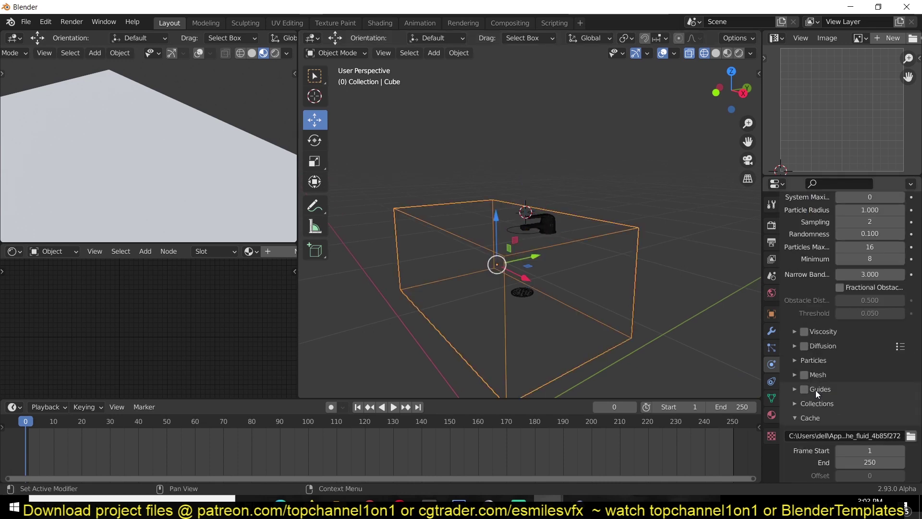
Raise the Fluid Domain's Resolution Divisions from 32 to 34
{"action": "scroll", "coordinate": [819, 392], "scroll_direction": "down", "scroll_amount": 4}
{"action": "scroll", "coordinate": [823, 316], "scroll_direction": "up", "scroll_amount": 9}
{"action": "scroll", "coordinate": [825, 313], "scroll_direction": "up", "scroll_amount": 10}
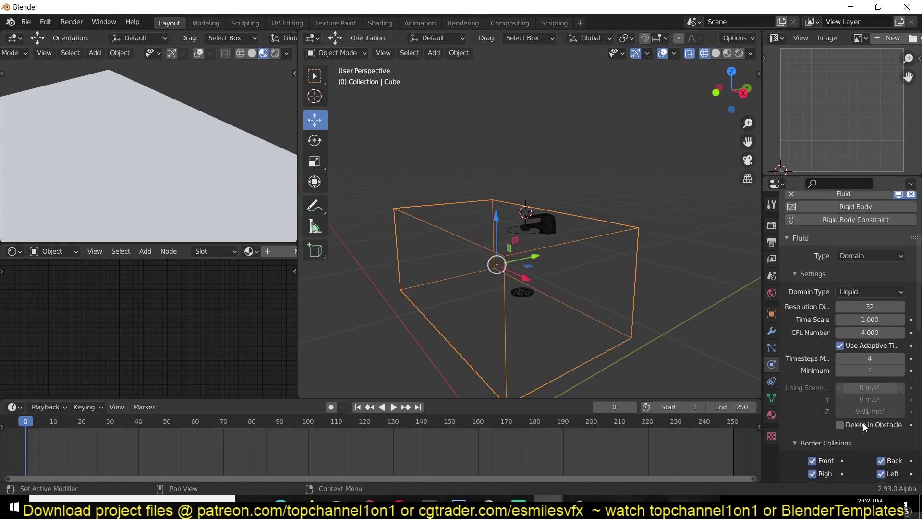
{"action": "scroll", "coordinate": [862, 425], "scroll_direction": "down", "scroll_amount": 15}
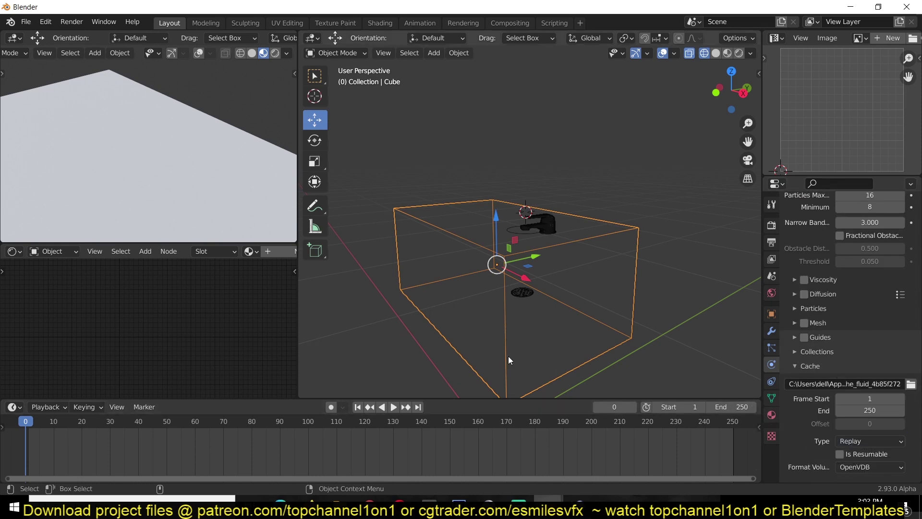
{"action": "scroll", "coordinate": [903, 343], "scroll_direction": "up", "scroll_amount": 12}
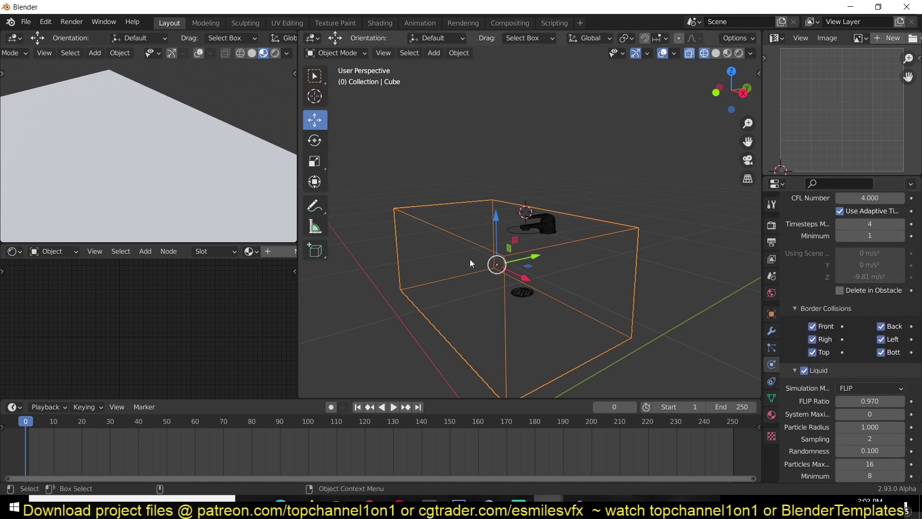
{"action": "scroll", "coordinate": [855, 288], "scroll_direction": "up", "scroll_amount": 8}
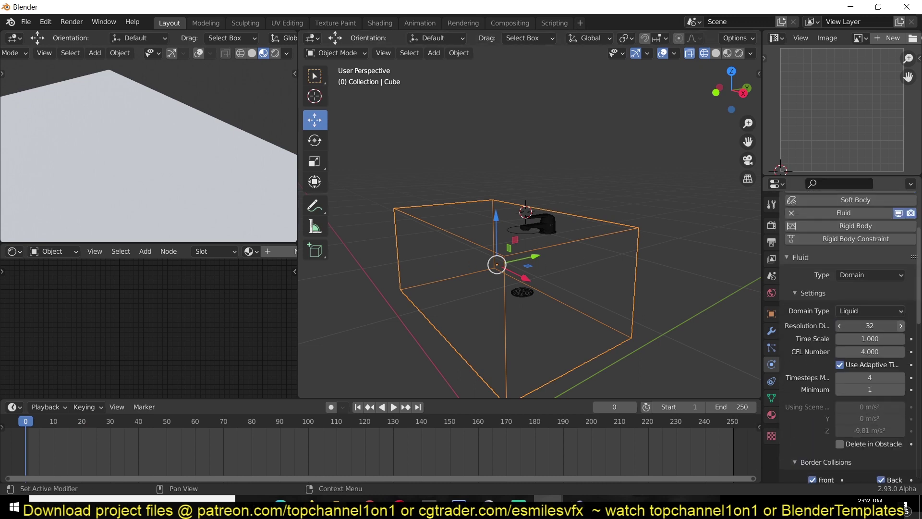
{"action": "left_click_drag", "start_coordinate": [870, 325], "coordinate": [879, 325]}
Play the simulation twice to preview the liquid, stopping back at frame 0
{"action": "key", "text": "space"}
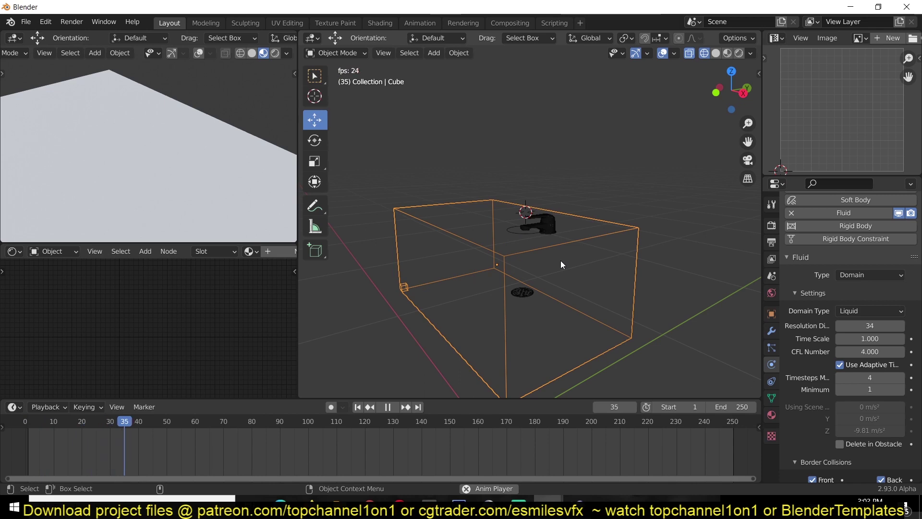
{"action": "key", "text": "Escape"}
{"action": "key", "text": "space"}
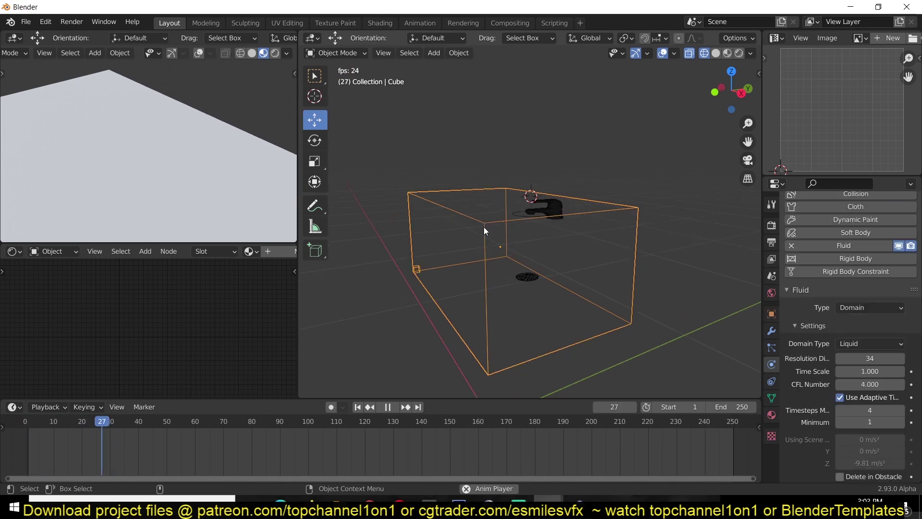
{"action": "key", "text": "Escape"}
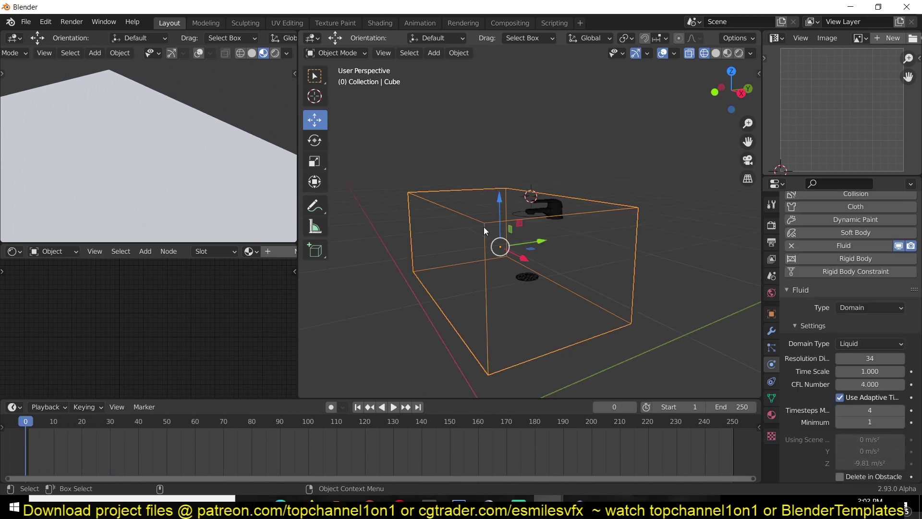
Select Circle.001 and tick Is Planar under its Flow Source settings
{"action": "left_click", "coordinate": [523, 214]}
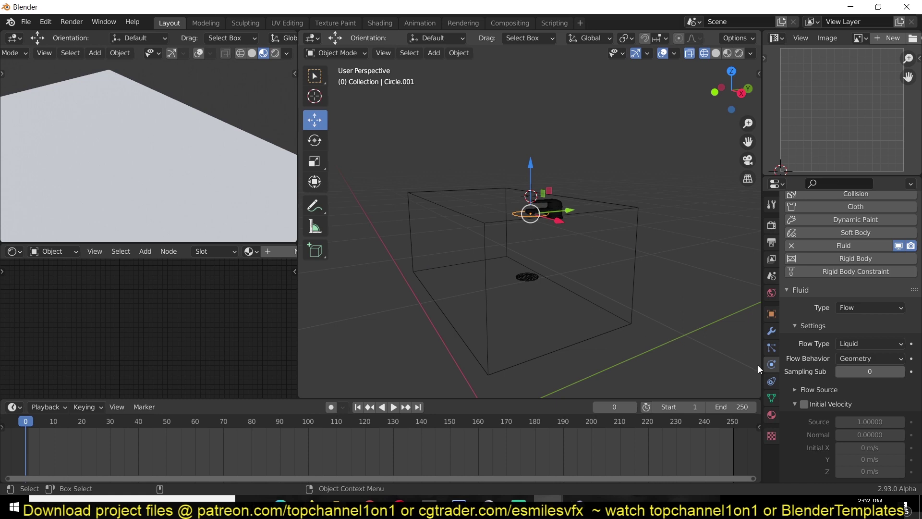
{"action": "left_click", "coordinate": [814, 390]}
{"action": "scroll", "coordinate": [822, 414], "scroll_direction": "down", "scroll_amount": 2}
{"action": "left_click", "coordinate": [847, 384]}
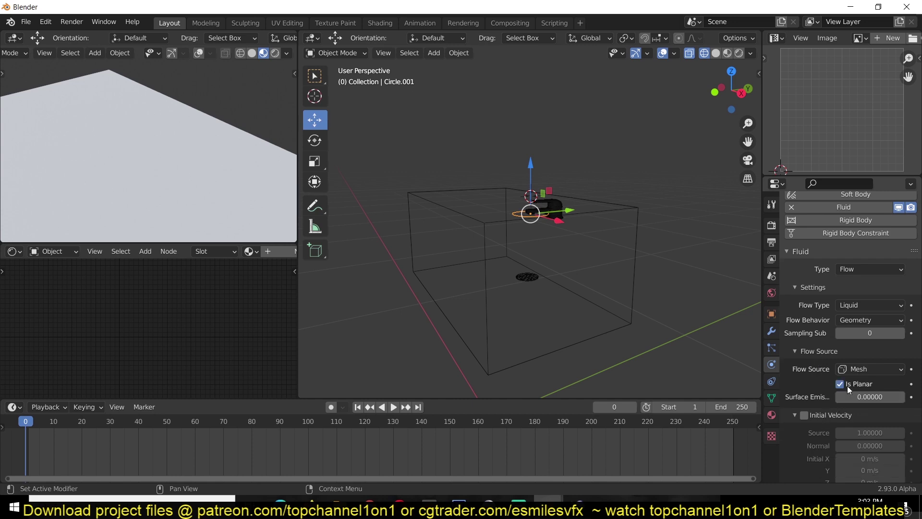
Preview the planar inflow playback, then select the domain Cube
{"action": "key", "text": "space"}
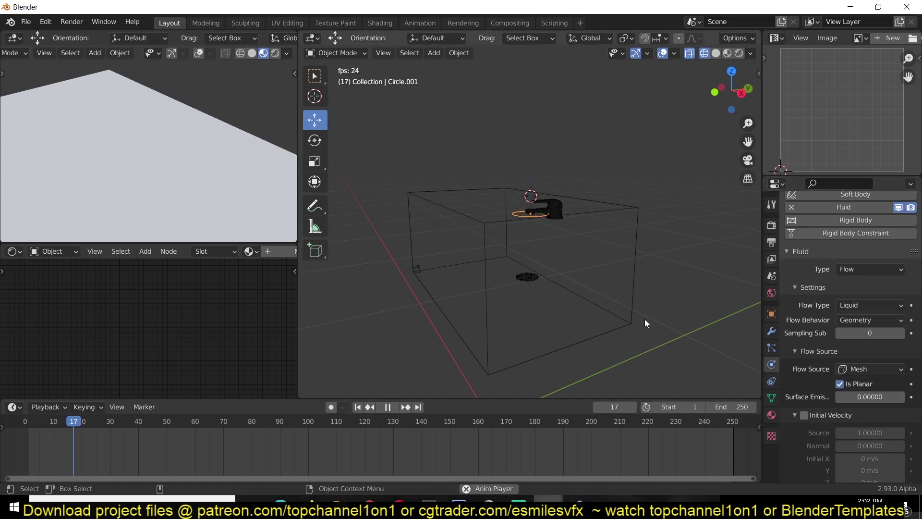
{"action": "key", "text": "Escape"}
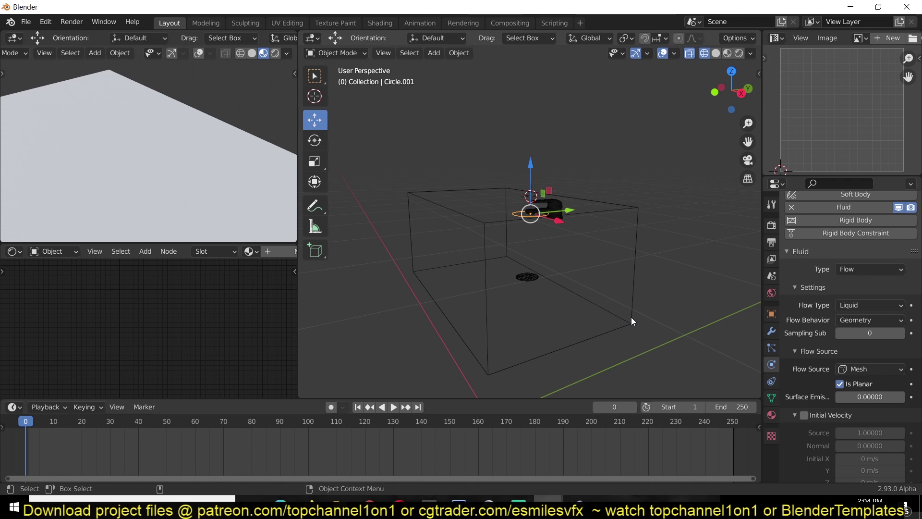
{"action": "left_click", "coordinate": [632, 318]}
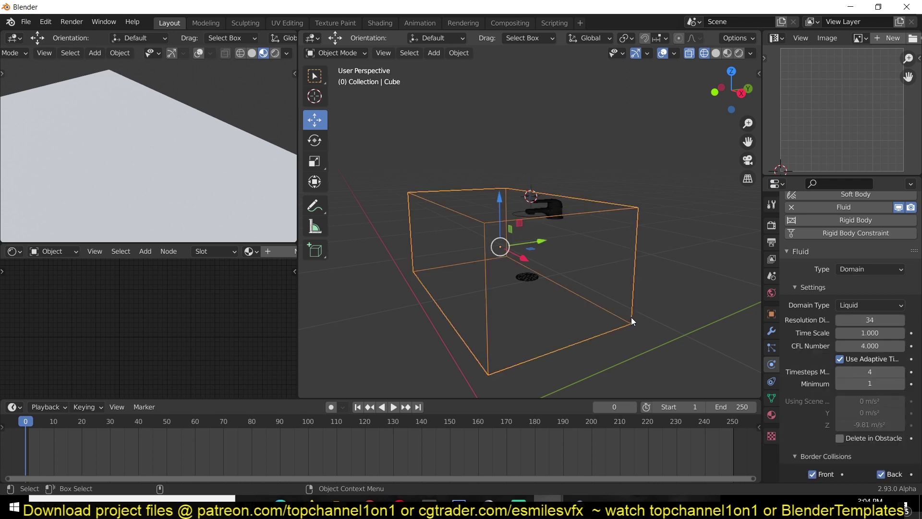
Raise the domain resolution from 34 to 36 and preview the simulation
{"action": "left_click", "coordinate": [901, 320]}
{"action": "left_click", "coordinate": [901, 320]}
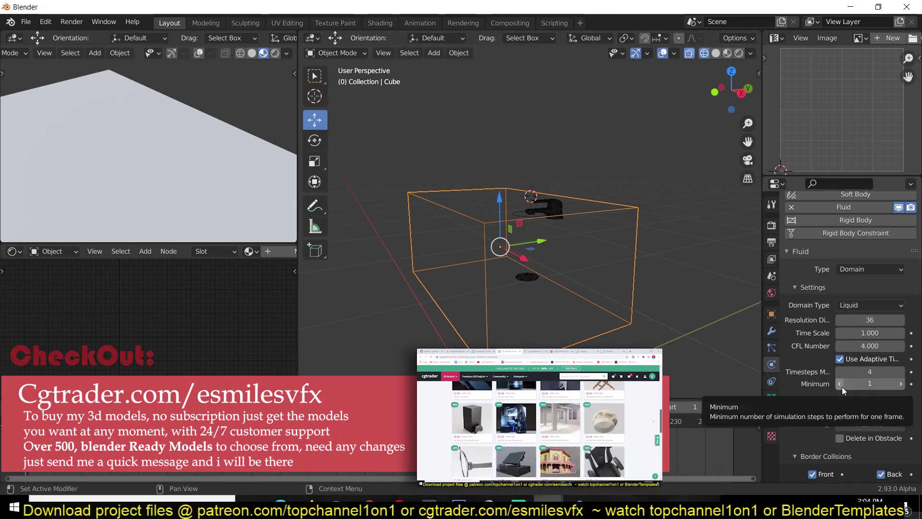
{"action": "key", "text": "space"}
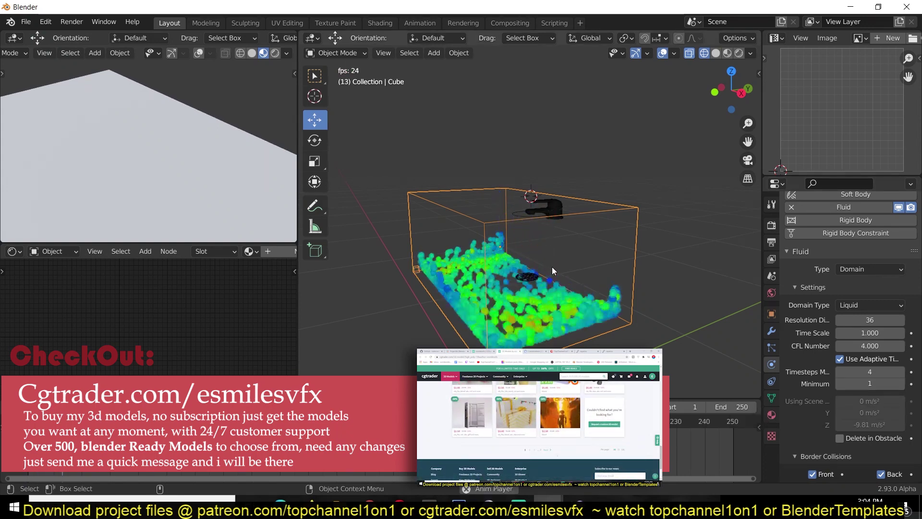
{"action": "key", "text": "Escape"}
Shrink Circle.001 from the top view so it fits inside the spout opening
{"action": "left_click", "coordinate": [518, 216]}
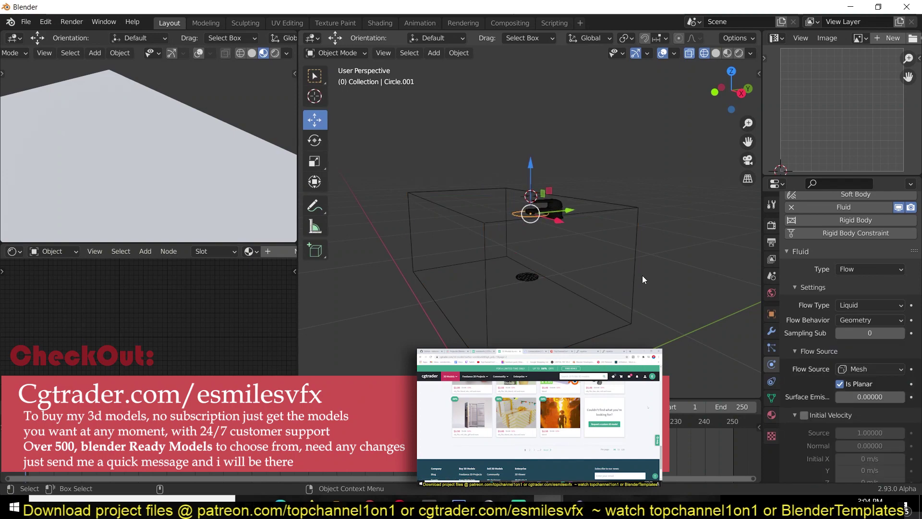
{"action": "key", "text": "s"}
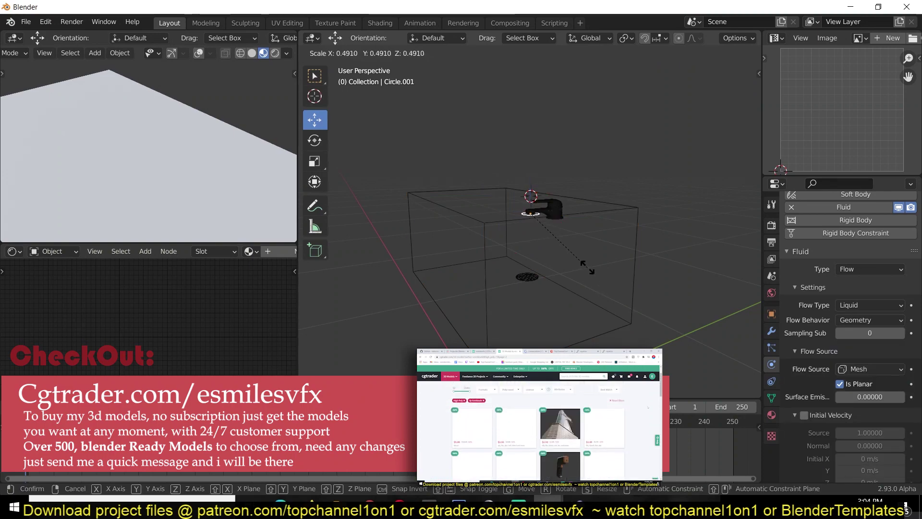
{"action": "left_click", "coordinate": [586, 267]}
{"action": "key", "text": "KP_Decimal"}
{"action": "key", "text": "s"}
{"action": "key", "text": "Return"}
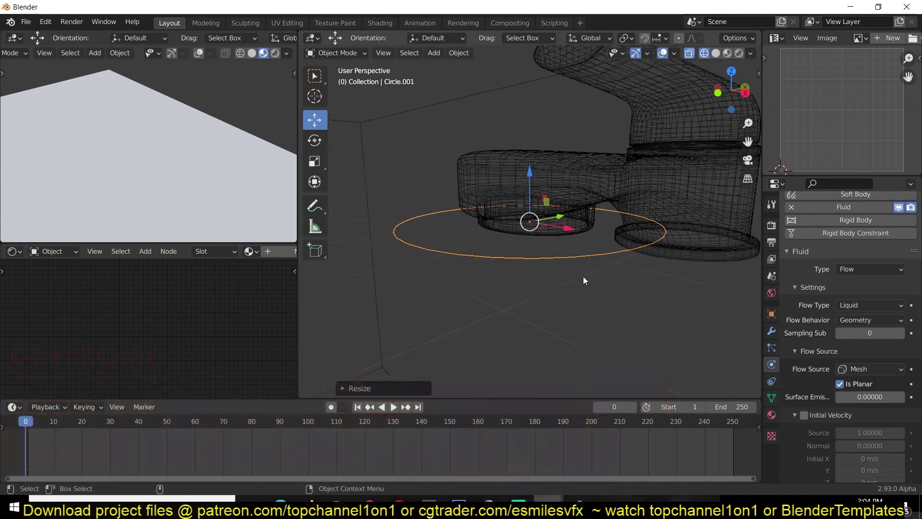
{"action": "key", "text": "KP_7"}
{"action": "key", "text": "s"}
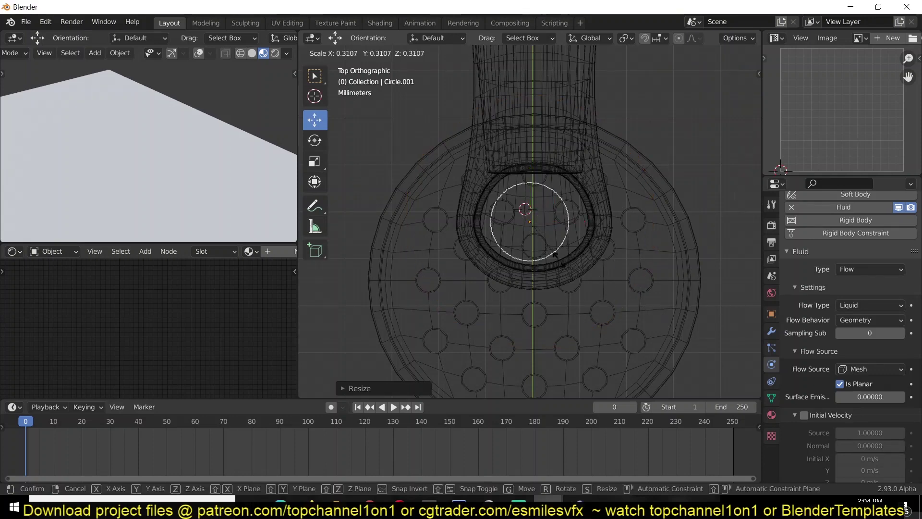
{"action": "left_click", "coordinate": [564, 256]}
Nudge the inflow circle into position, then return to perspective and select the domain Cube
{"action": "key", "text": "g"}
{"action": "left_click", "coordinate": [553, 250]}
{"action": "scroll", "coordinate": [576, 315], "scroll_direction": "down", "scroll_amount": 4}
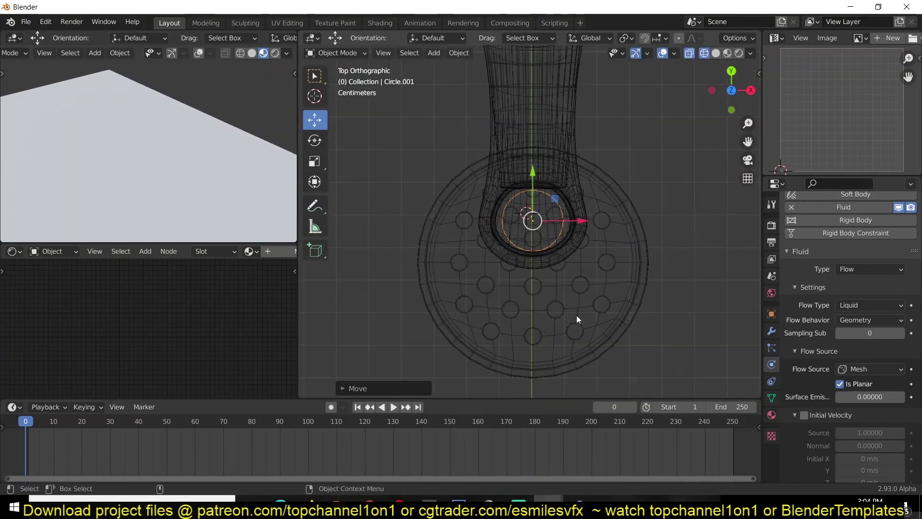
{"action": "middle_click_drag", "start_coordinate": [576, 315], "coordinate": [510, 221]}
{"action": "scroll", "coordinate": [523, 254], "scroll_direction": "down", "scroll_amount": 8}
{"action": "middle_click_drag", "start_coordinate": [536, 281], "coordinate": [526, 250]}
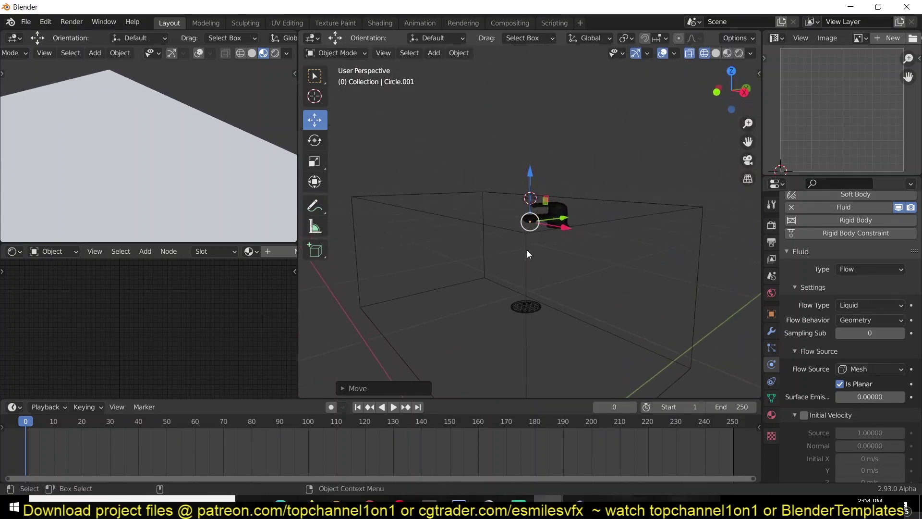
{"action": "left_click", "coordinate": [638, 219]}
{"action": "left_click", "coordinate": [641, 215]}
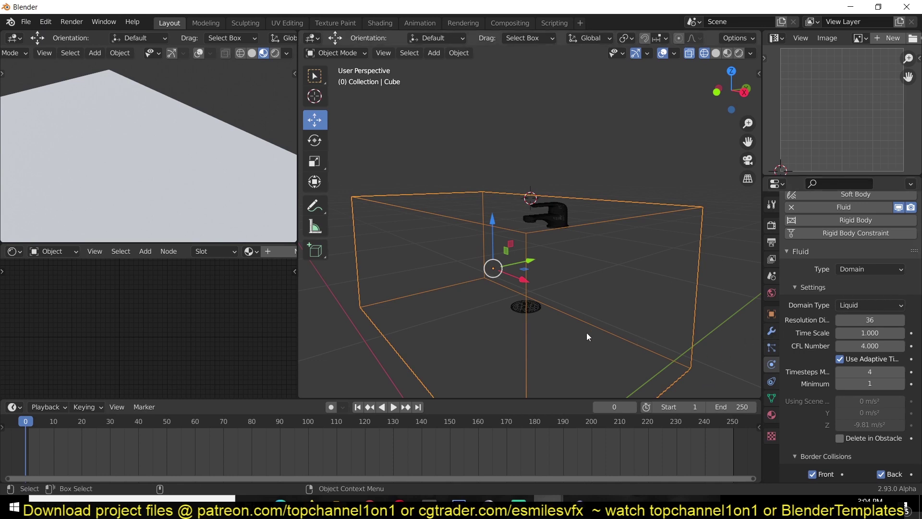
Raise the domain resolution from 36 to 38 and replay the simulation preview
{"action": "left_click", "coordinate": [897, 319]}
{"action": "left_click", "coordinate": [898, 319]}
{"action": "key", "text": "space"}
{"action": "key", "text": "Escape"}
{"action": "key", "text": "space"}
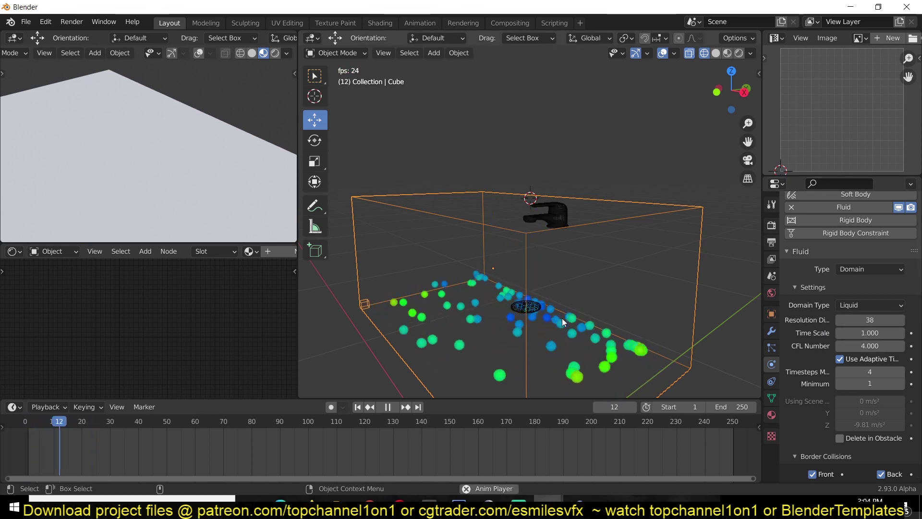
{"action": "key", "text": "Escape"}
{"action": "key", "text": "space"}
Select the inflow circle and scale it up into a wide ring around the faucet
{"action": "left_click", "coordinate": [528, 227]}
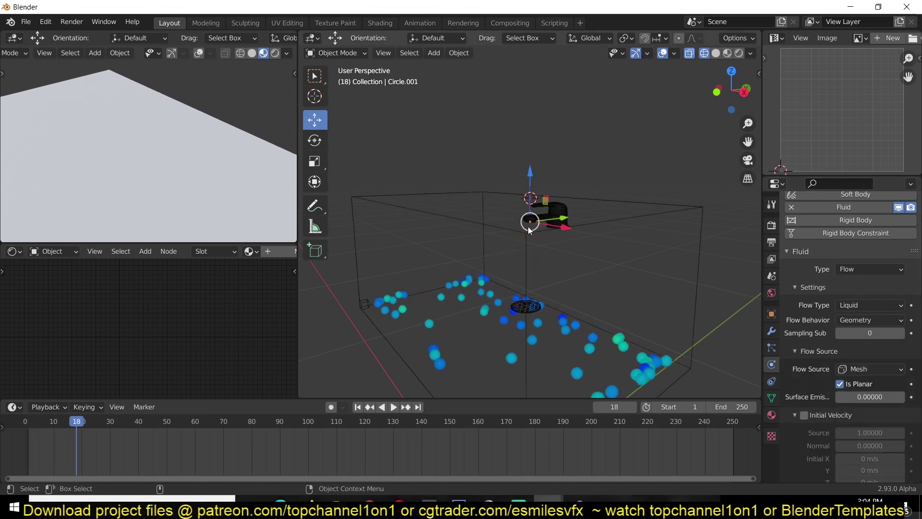
{"action": "key", "text": "Escape"}
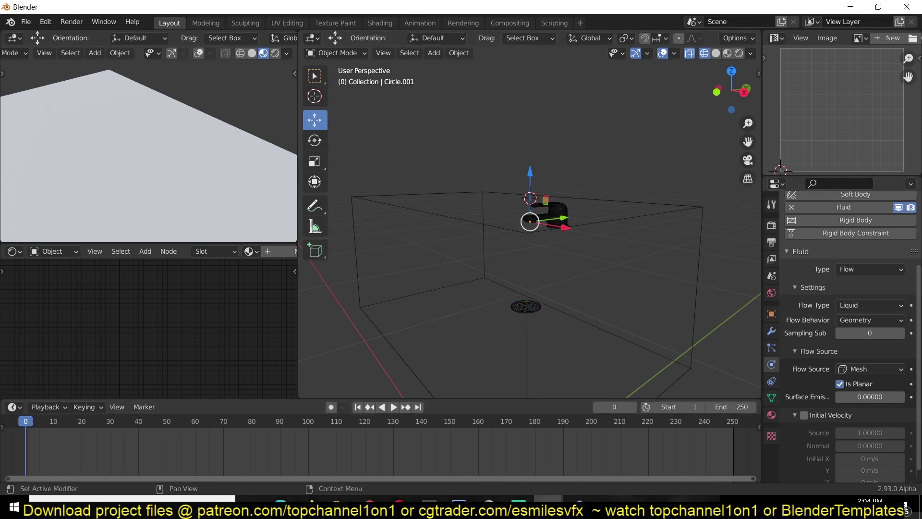
{"action": "key", "text": "space"}
{"action": "key", "text": "Escape"}
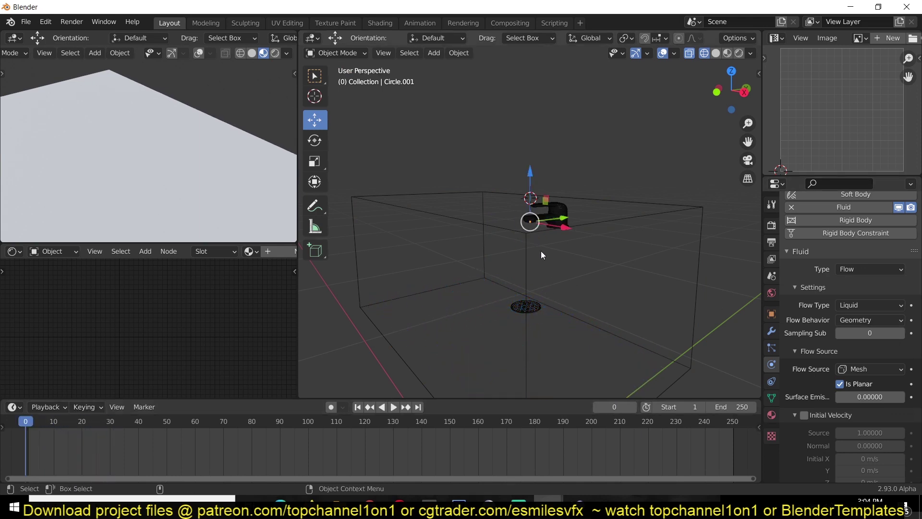
{"action": "key", "text": "s"}
{"action": "left_click", "coordinate": [524, 362]}
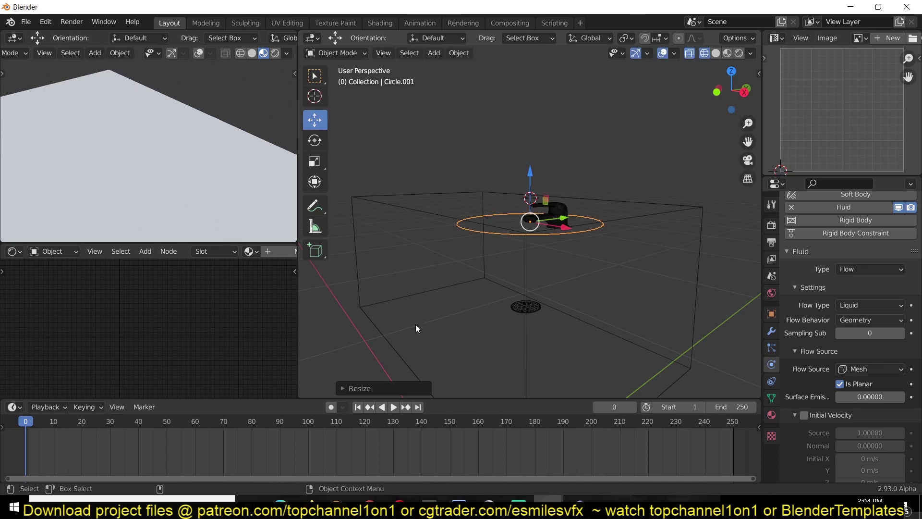
Select the domain Cube, raise its resolution from 38 to 40, and preview the simulation
{"action": "left_click", "coordinate": [626, 220]}
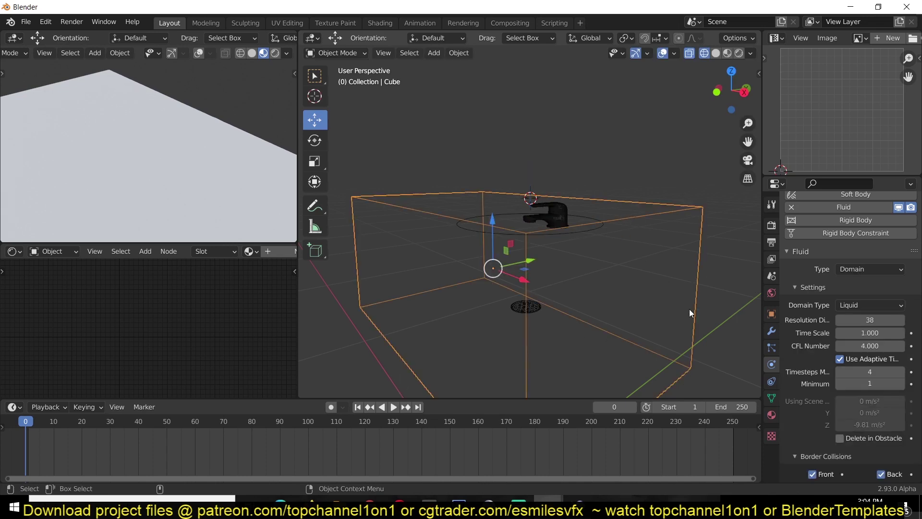
{"action": "left_click", "coordinate": [903, 320]}
{"action": "left_click", "coordinate": [903, 321]}
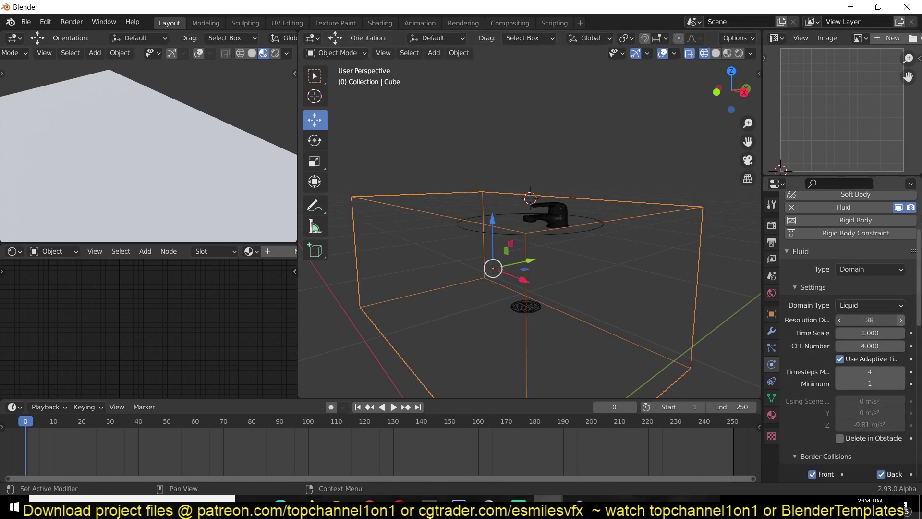
{"action": "key", "text": "space"}
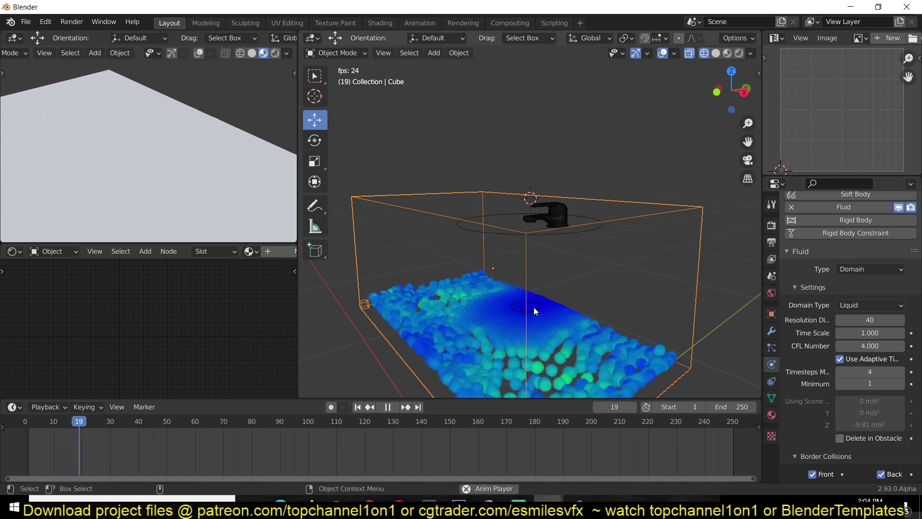
{"action": "key", "text": "Escape"}
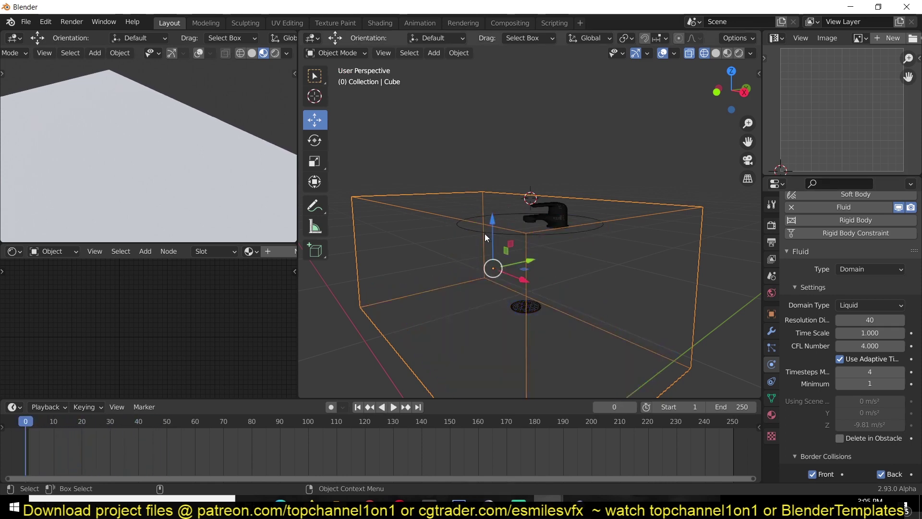
Scale the inflow circle down twice toward the spout size
{"action": "left_click", "coordinate": [484, 232]}
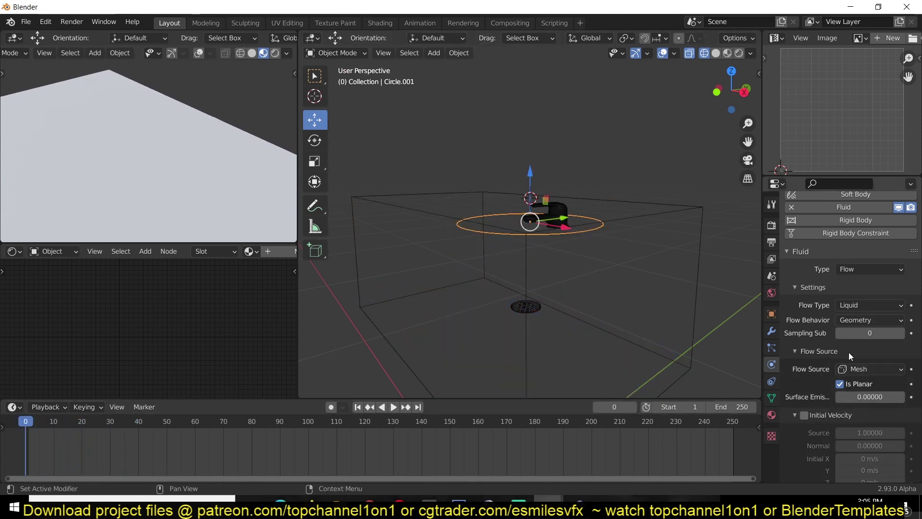
{"action": "key", "text": "s"}
{"action": "left_click", "coordinate": [525, 243]}
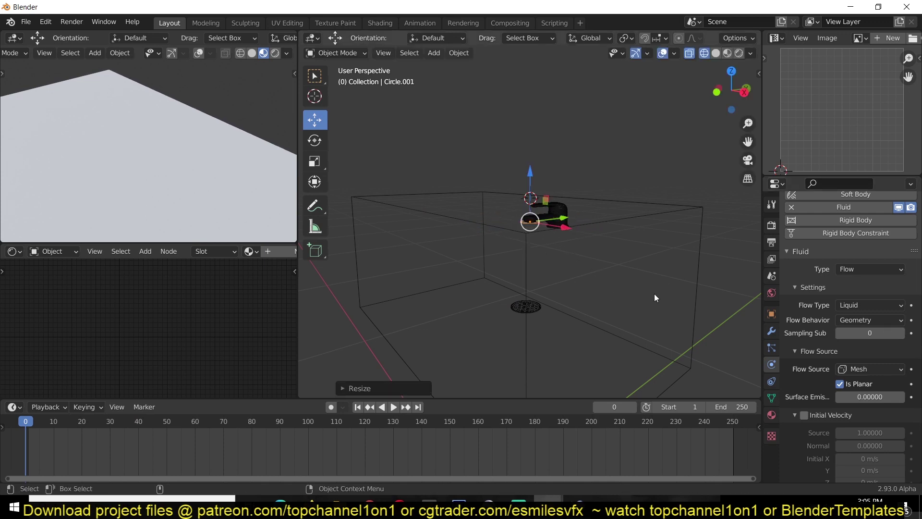
{"action": "key", "text": "s"}
{"action": "left_click", "coordinate": [577, 244]}
Select the domain Cube and raise its resolution from 40 to 42
{"action": "left_click", "coordinate": [678, 223]}
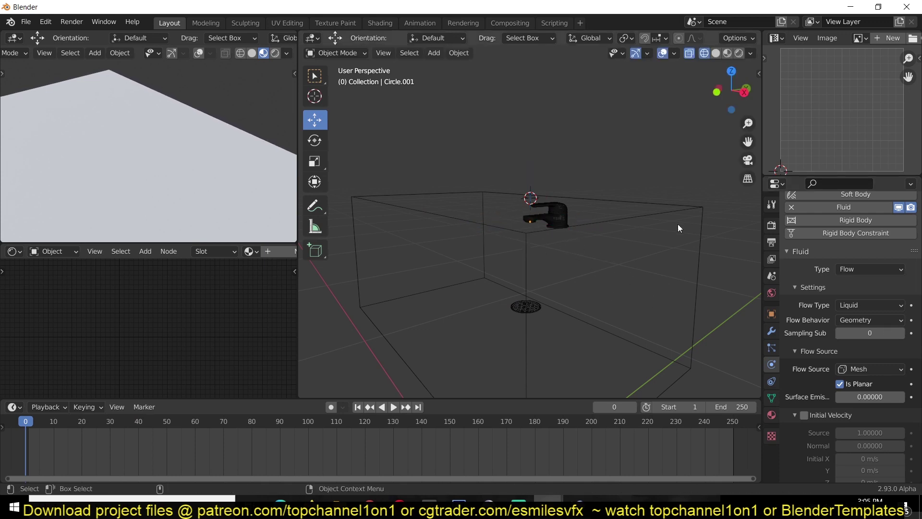
{"action": "left_click", "coordinate": [704, 234]}
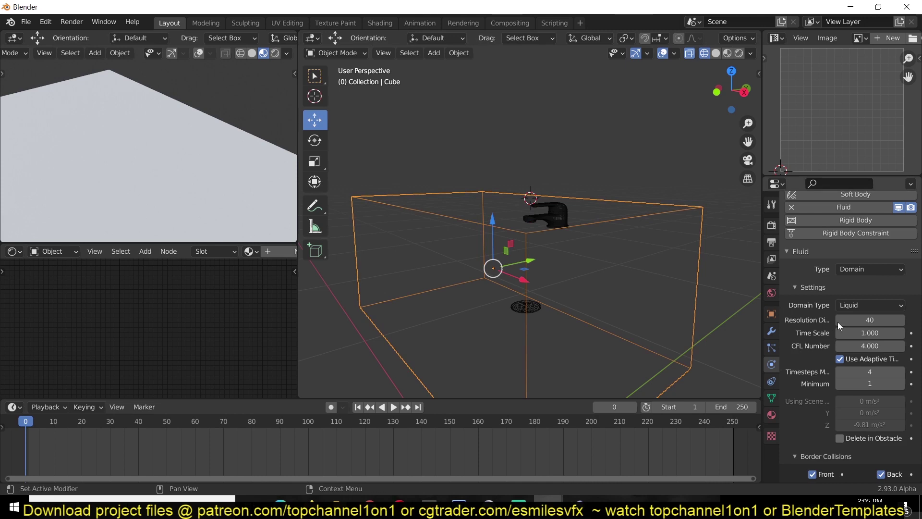
{"action": "left_click_drag", "start_coordinate": [891, 320], "coordinate": [899, 320]}
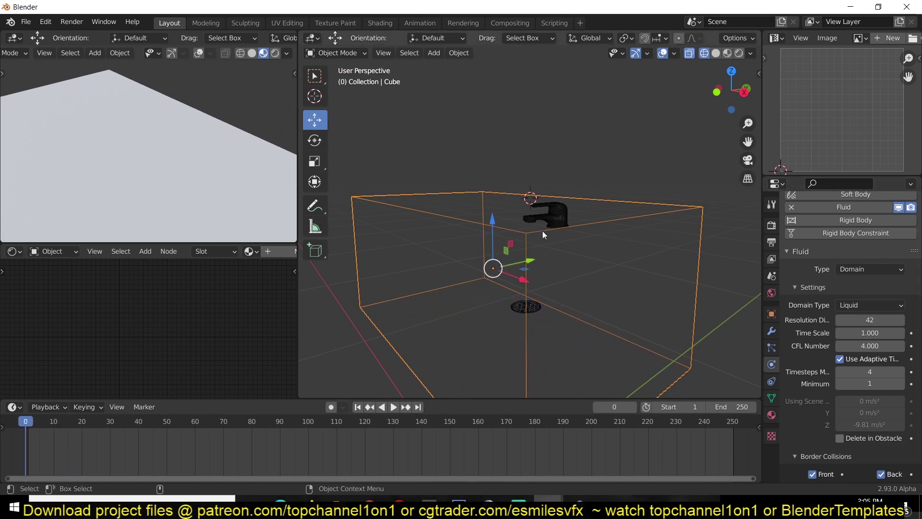
In top view, shrink the inflow circle to fit the spout and apply its scale
{"action": "left_click", "coordinate": [529, 221]}
{"action": "key", "text": "KP_7"}
{"action": "key", "text": "KP_Decimal"}
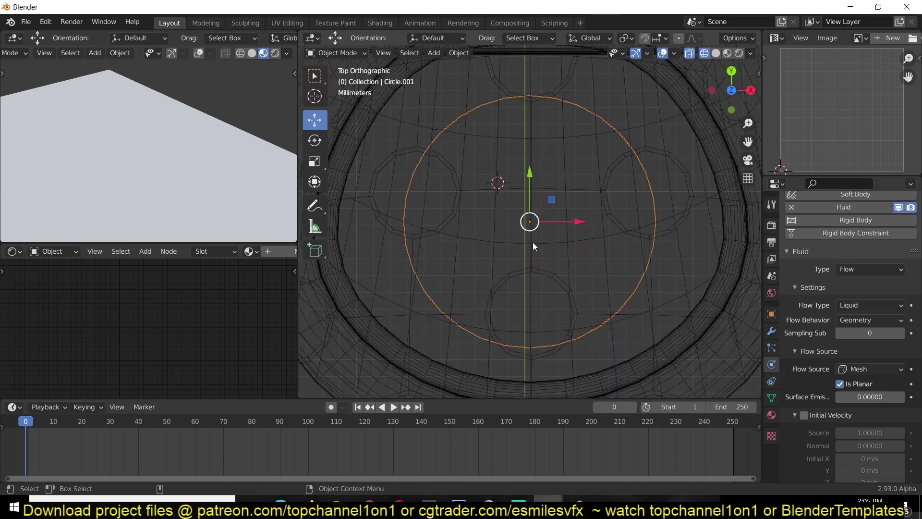
{"action": "scroll", "coordinate": [603, 307], "scroll_direction": "down", "scroll_amount": 2}
{"action": "key", "text": "s"}
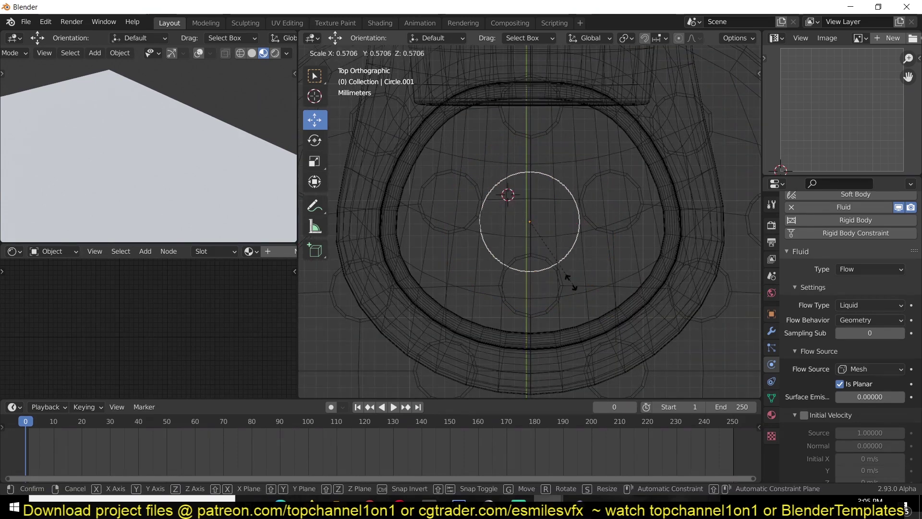
{"action": "left_click", "coordinate": [561, 267]}
{"action": "key", "text": "ctrl+a"}
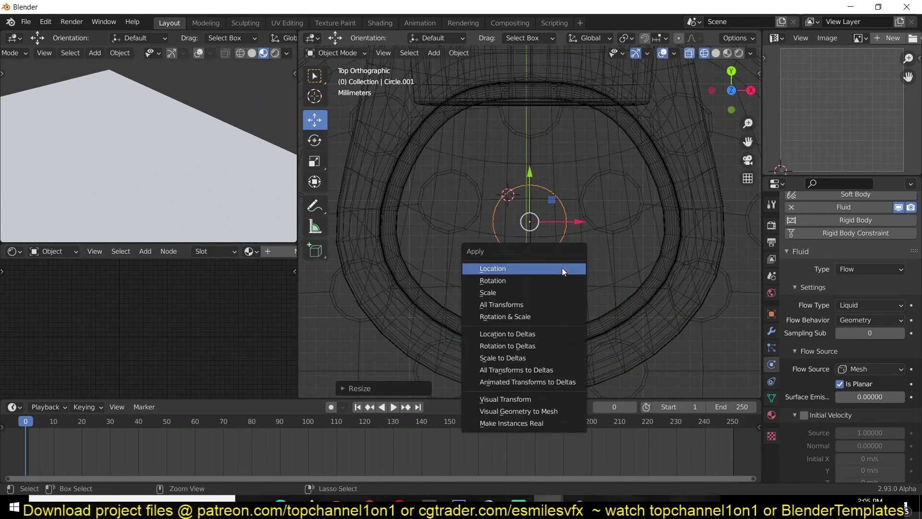
{"action": "left_click", "coordinate": [552, 292]}
Select the fluid domain box and orbit to a lower perspective view of it
{"action": "scroll", "coordinate": [659, 342], "scroll_direction": "down", "scroll_amount": 3}
{"action": "middle_click_drag", "start_coordinate": [659, 342], "coordinate": [618, 333]}
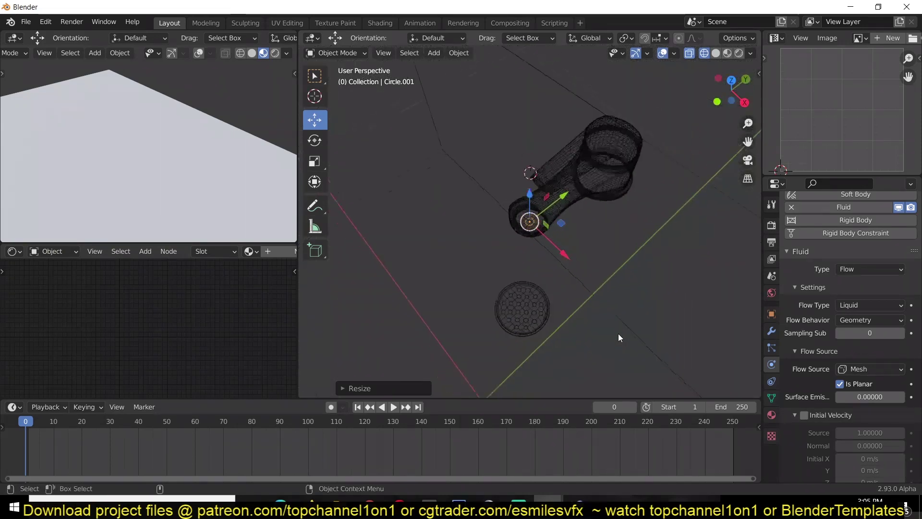
{"action": "left_click", "coordinate": [618, 333]}
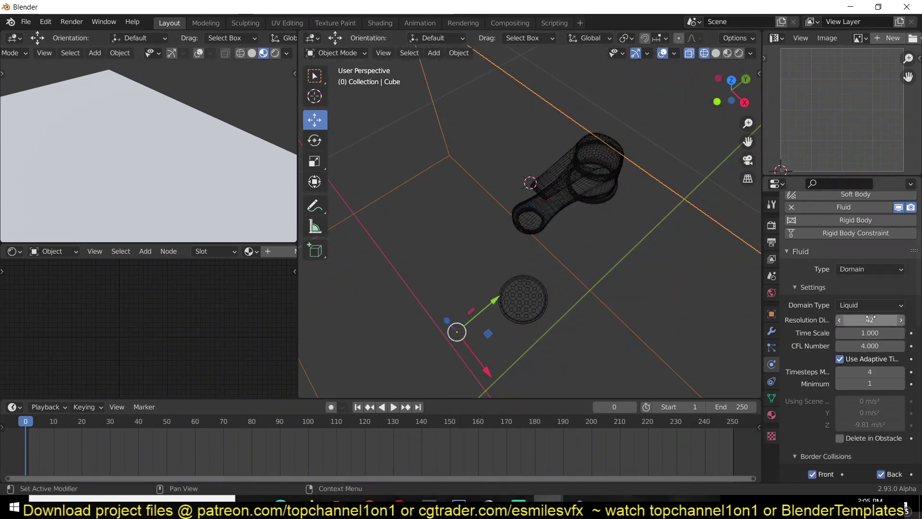
{"action": "middle_click_drag", "start_coordinate": [619, 327], "coordinate": [646, 342]}
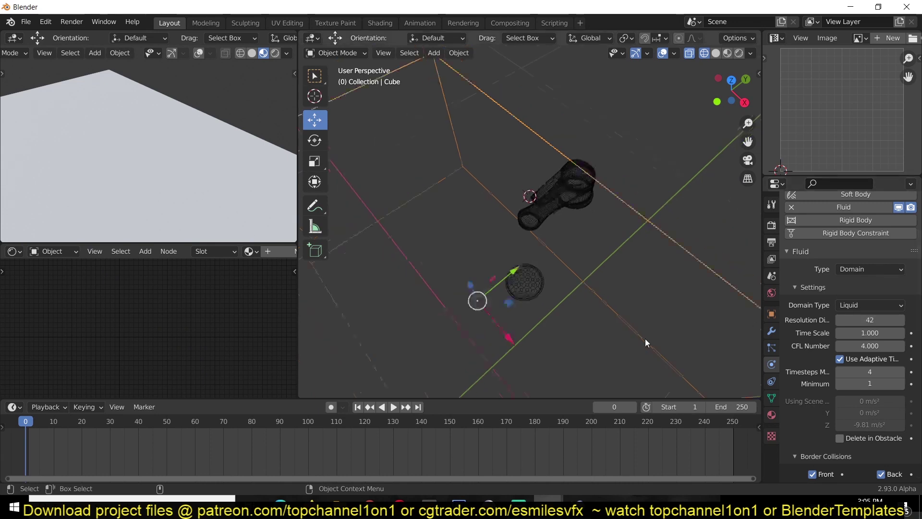
{"action": "scroll", "coordinate": [645, 339], "scroll_direction": "down", "scroll_amount": 2}
{"action": "middle_click_drag", "start_coordinate": [679, 261], "coordinate": [644, 222]}
Raise the domain resolution to 44 and preview the simulation
{"action": "left_click", "coordinate": [901, 320]}
{"action": "left_click", "coordinate": [901, 320]}
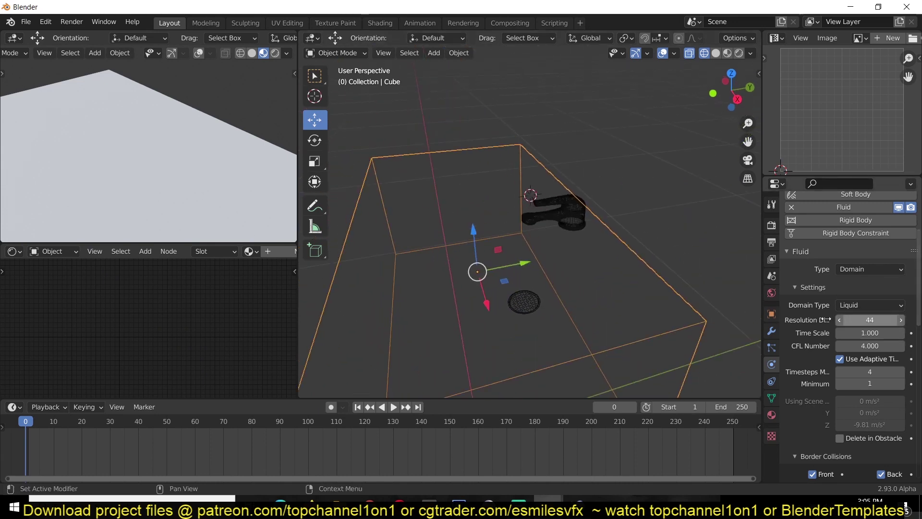
{"action": "key", "text": "space"}
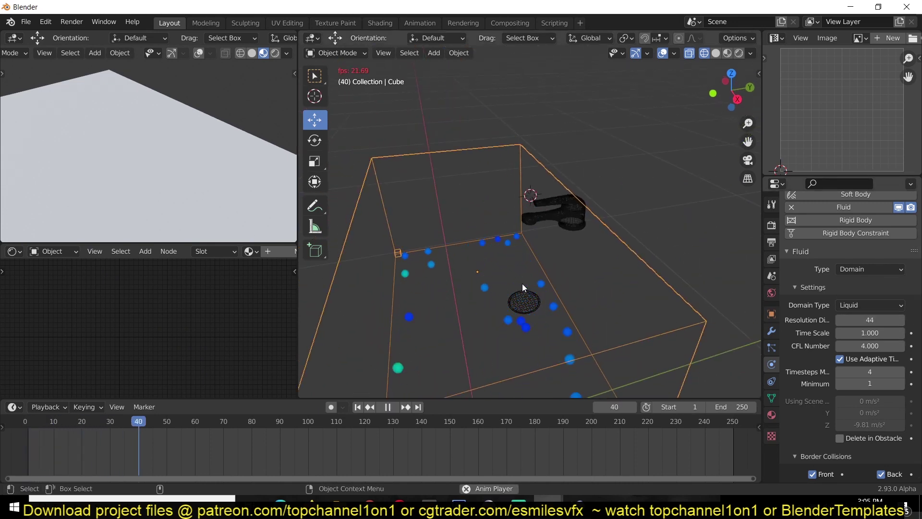
{"action": "key", "text": "Escape"}
Reselect the domain box, set its resolution to 32, and preview the liquid
{"action": "scroll", "coordinate": [521, 240], "scroll_direction": "up", "scroll_amount": 5}
{"action": "left_click", "coordinate": [528, 221]}
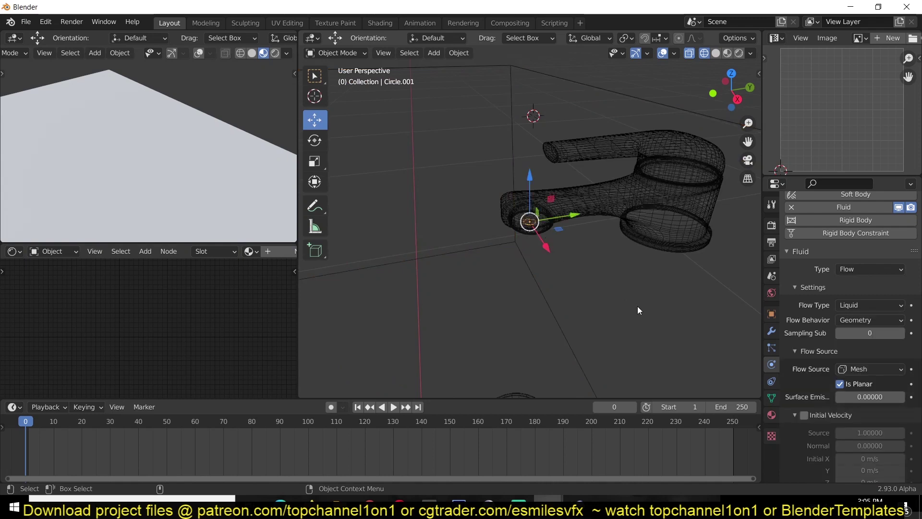
{"action": "scroll", "coordinate": [545, 313], "scroll_direction": "down", "scroll_amount": 5}
{"action": "left_click", "coordinate": [624, 243]}
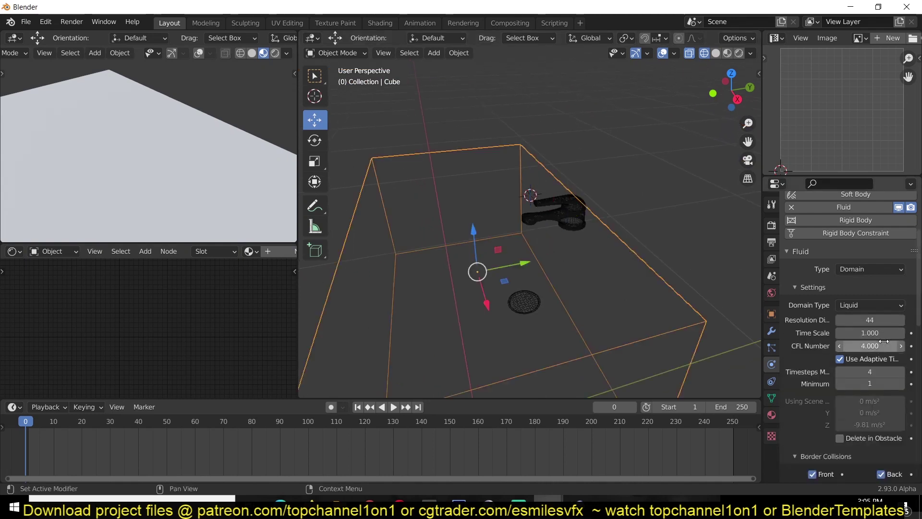
{"action": "left_click", "coordinate": [861, 321]}
{"action": "type", "text": "32"}
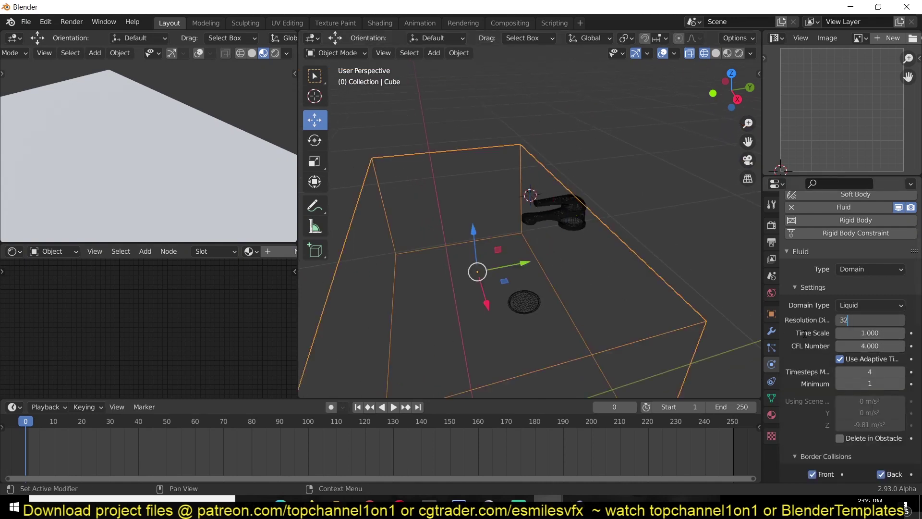
{"action": "key", "text": "Return"}
{"action": "key", "text": "space"}
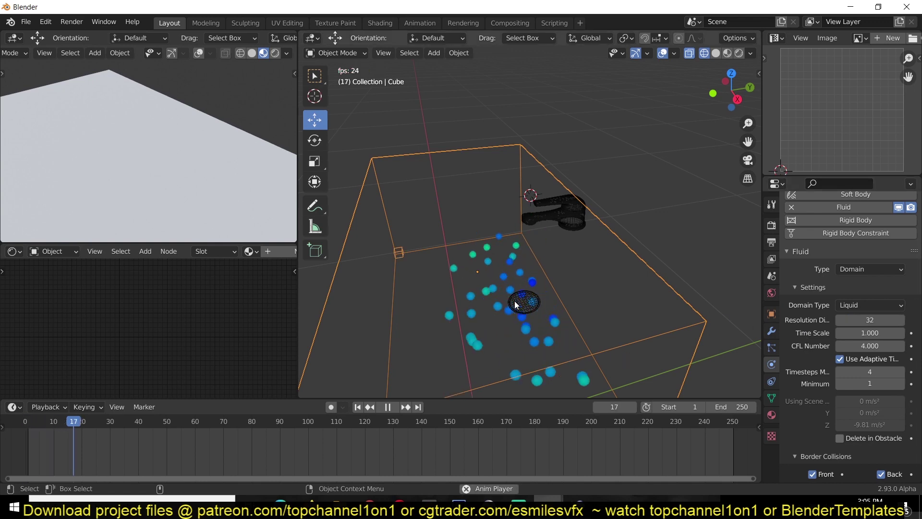
{"action": "key", "text": "Escape"}
Try domain resolutions of 12 and then 10, previewing the simulation at each
{"action": "left_click", "coordinate": [853, 321]}
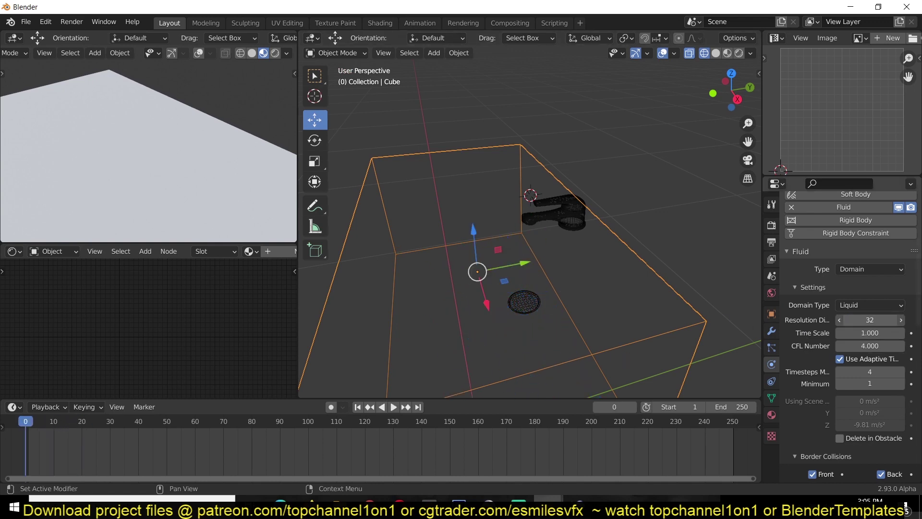
{"action": "type", "text": "12"}
{"action": "key", "text": "Return"}
{"action": "key", "text": "space"}
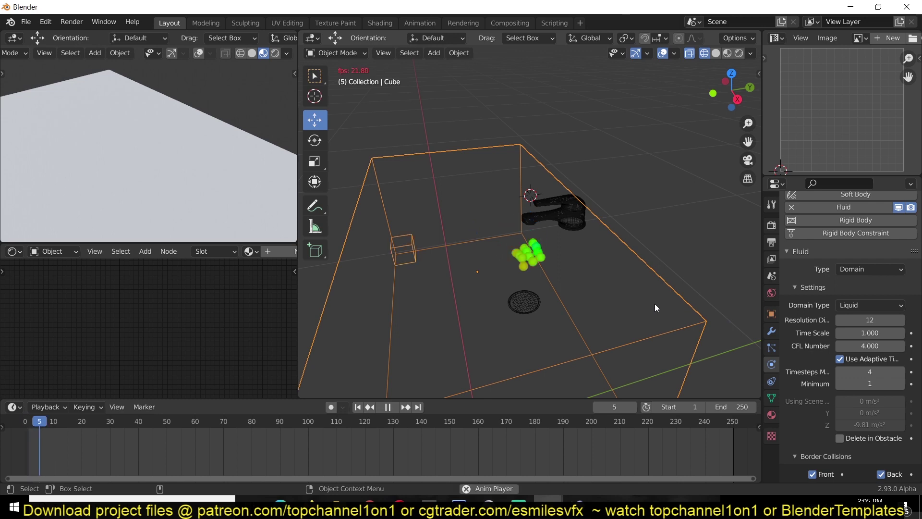
{"action": "key", "text": "Escape"}
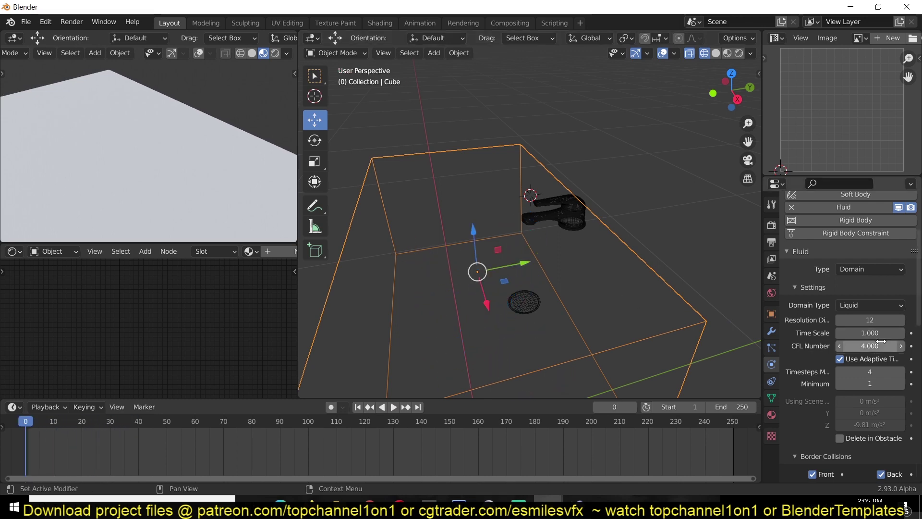
{"action": "left_click", "coordinate": [878, 321]}
{"action": "type", "text": "10"}
{"action": "key", "text": "Return"}
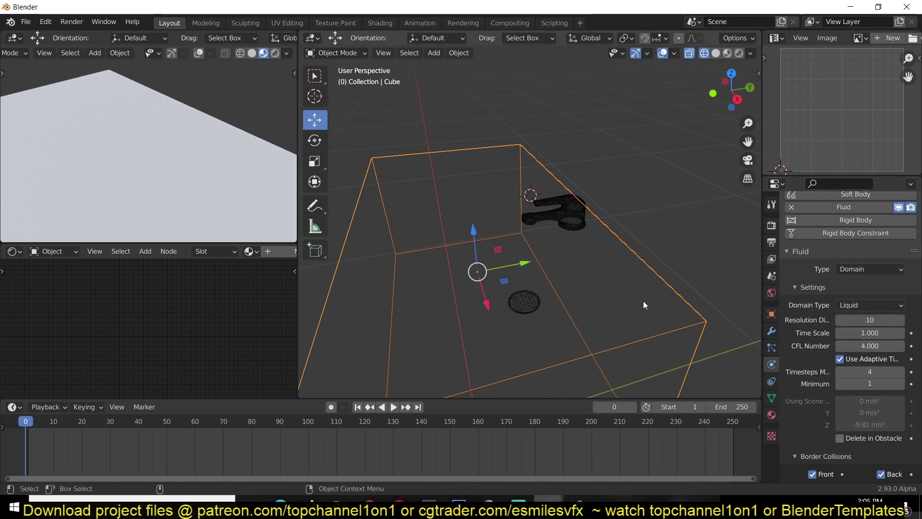
{"action": "key", "text": "space"}
{"action": "key", "text": "Escape"}
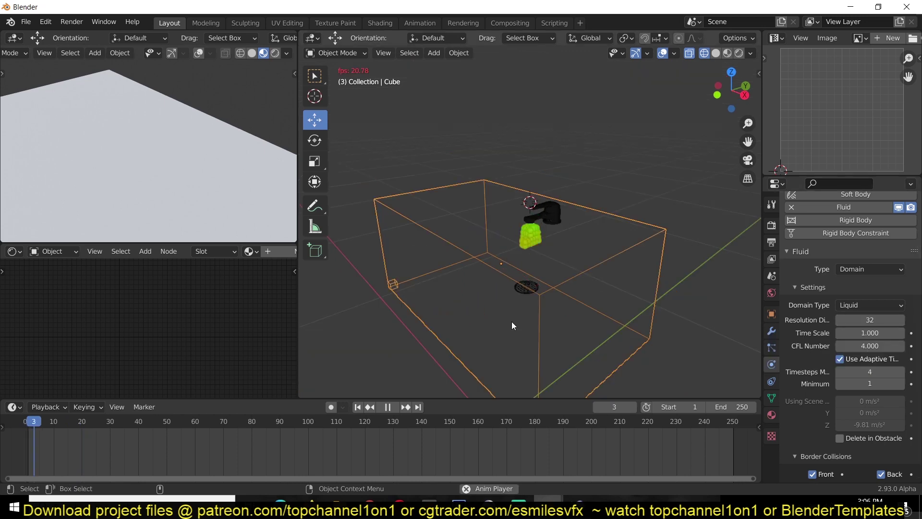
Select the inflow circle, then switch the selection back to the fluid domain box
{"action": "scroll", "coordinate": [523, 312], "scroll_direction": "up", "scroll_amount": 7}
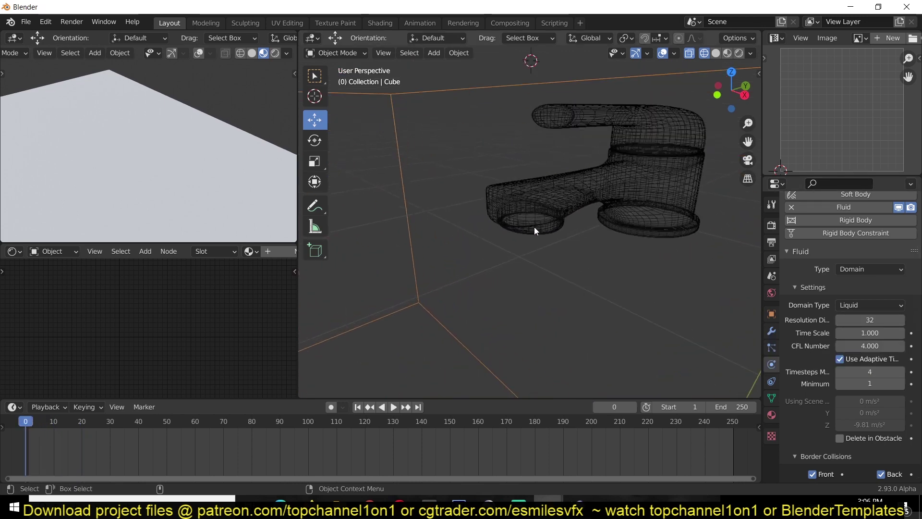
{"action": "left_click", "coordinate": [534, 222]}
{"action": "left_click", "coordinate": [534, 218]}
{"action": "scroll", "coordinate": [506, 336], "scroll_direction": "down", "scroll_amount": 6}
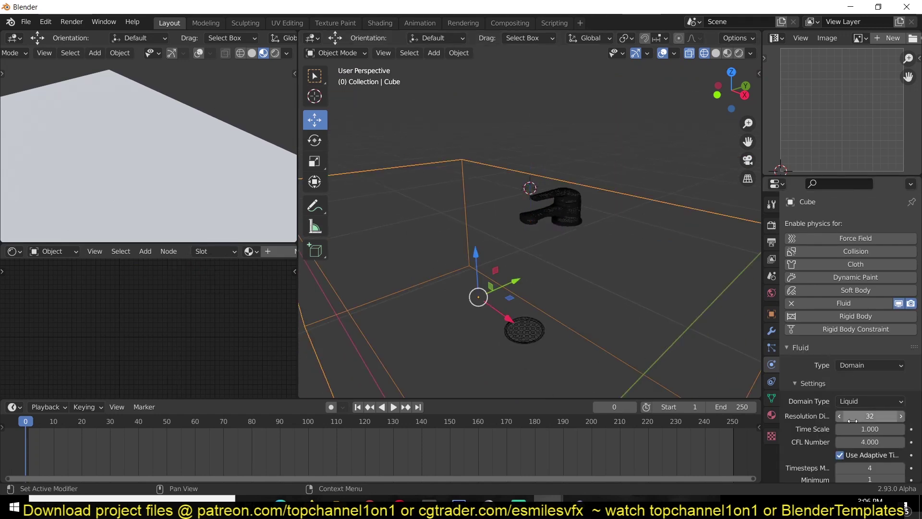
{"action": "scroll", "coordinate": [545, 339], "scroll_direction": "down", "scroll_amount": 3}
Scale the domain box up to enclose the sink, undoing one oversized attempt
{"action": "key", "text": "s"}
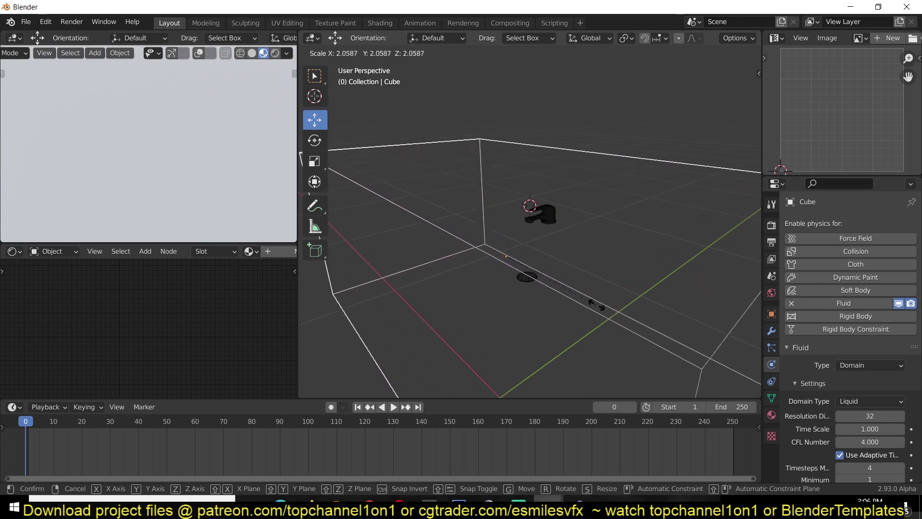
{"action": "left_click", "coordinate": [649, 322]}
{"action": "key", "text": "ctrl+z"}
{"action": "key", "text": "s"}
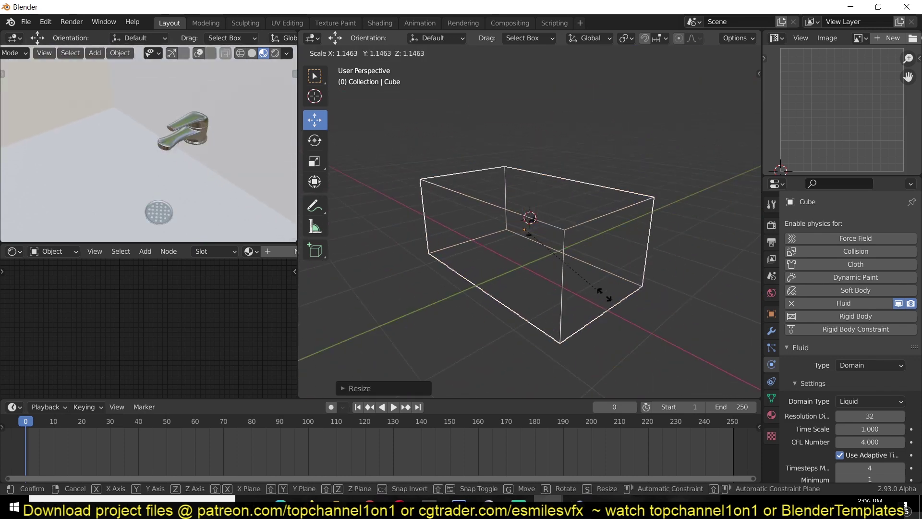
{"action": "left_click", "coordinate": [601, 308]}
{"action": "scroll", "coordinate": [601, 310], "scroll_direction": "down", "scroll_amount": 2}
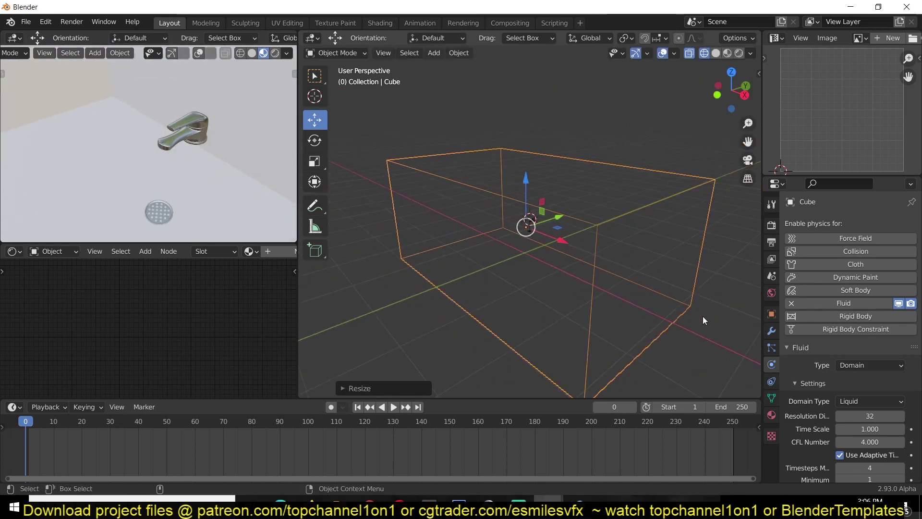
Raise the domain resolution from 32 to 34 and replay the simulation preview
{"action": "left_click", "coordinate": [902, 416]}
{"action": "left_click", "coordinate": [901, 416]}
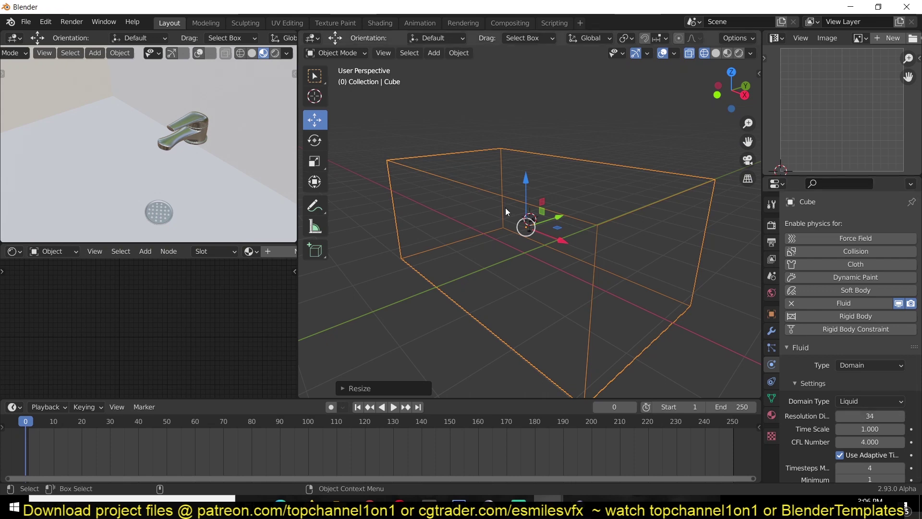
{"action": "key", "text": "space"}
{"action": "key", "text": "Escape"}
{"action": "key", "text": "space"}
{"action": "key", "text": "Escape"}
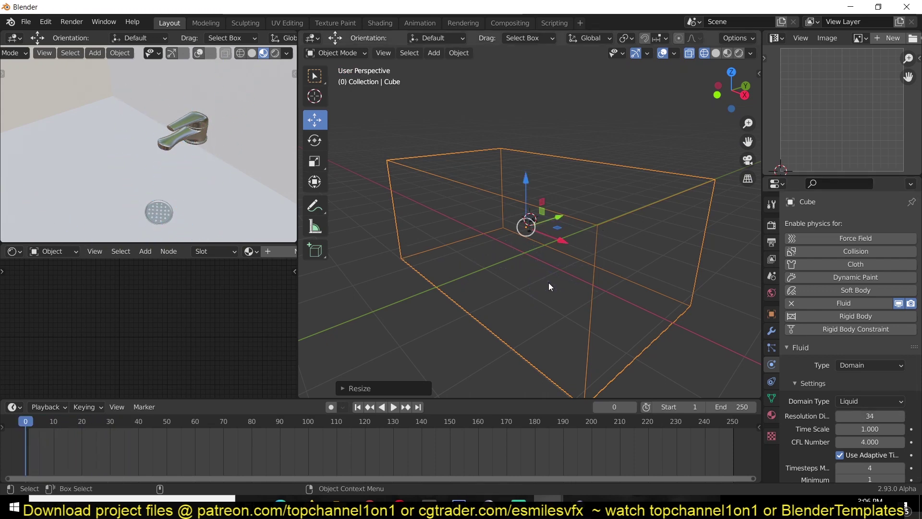
{"action": "key", "text": "space"}
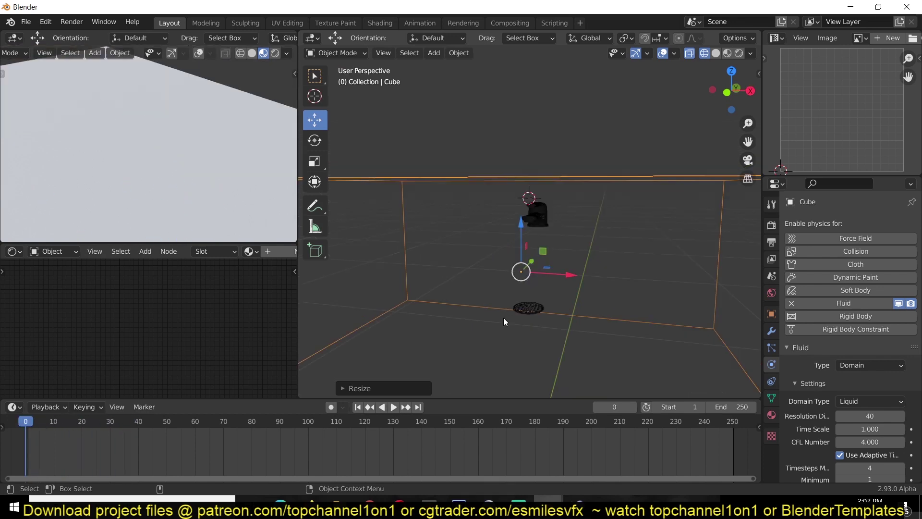
Deselect all, switch the viewport to Solid shading, and select the liquid domain cube
{"action": "scroll", "coordinate": [503, 318], "scroll_direction": "down", "scroll_amount": 3}
{"action": "key", "text": "alt+a"}
{"action": "key", "text": "z"}
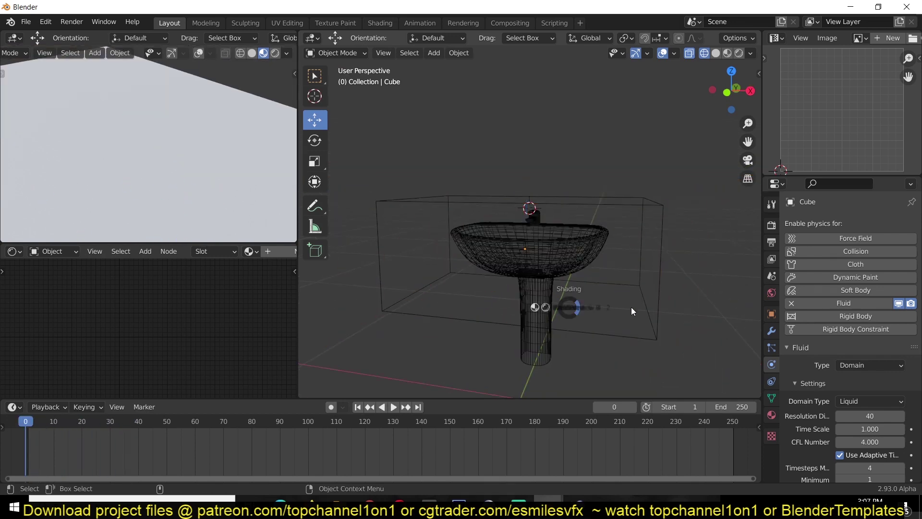
{"action": "left_click", "coordinate": [631, 307]}
{"action": "mouse_move", "coordinate": [571, 308]}
{"action": "middle_mouse_down"}
{"action": "mouse_move", "coordinate": [477, 297]}
{"action": "mouse_move", "coordinate": [647, 272]}
{"action": "middle_mouse_up"}
{"action": "scroll", "coordinate": [477, 297], "scroll_direction": "up", "scroll_amount": 3}
{"action": "left_click", "coordinate": [530, 246]}
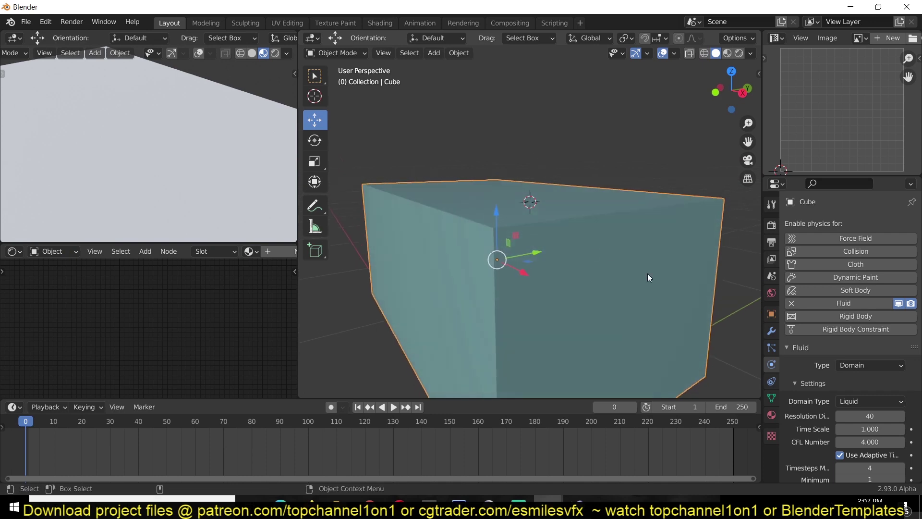
Set the domain cube's viewport display to Wire so it shows as a see-through box
{"action": "left_click", "coordinate": [772, 314]}
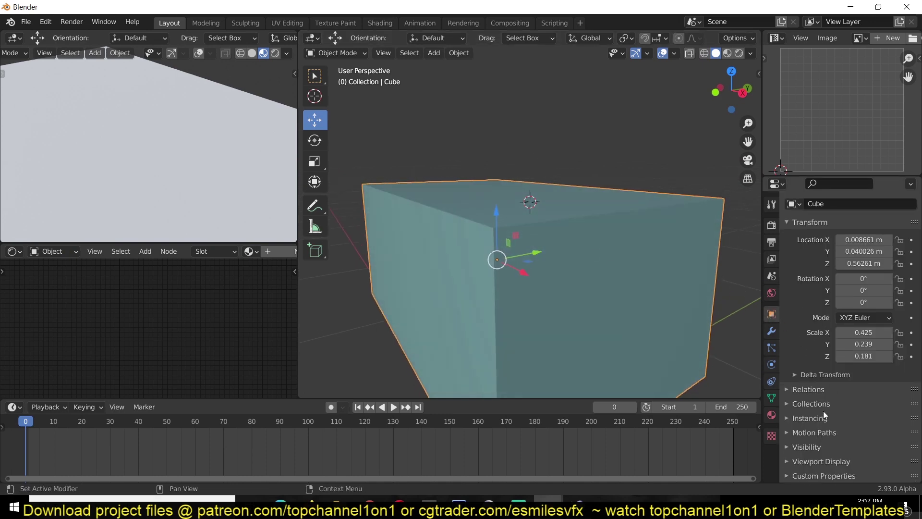
{"action": "left_click", "coordinate": [815, 459]}
{"action": "scroll", "coordinate": [815, 458], "scroll_direction": "down", "scroll_amount": 2}
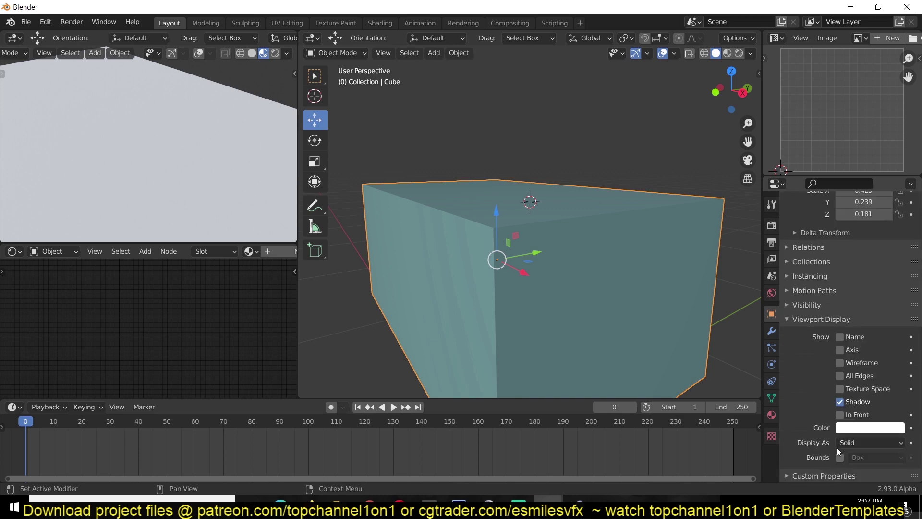
{"action": "left_click", "coordinate": [851, 442]}
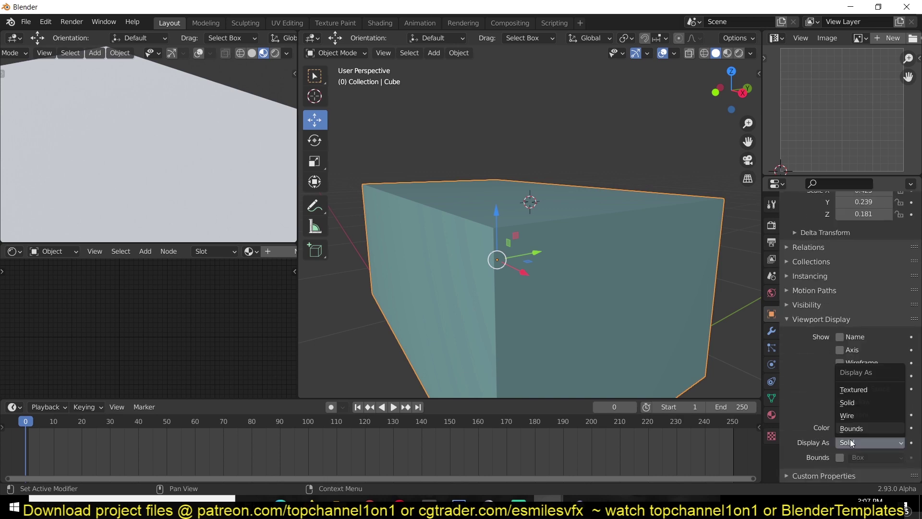
{"action": "left_click", "coordinate": [852, 414]}
Play and rewind the fluid simulation preview twice
{"action": "key", "text": "space"}
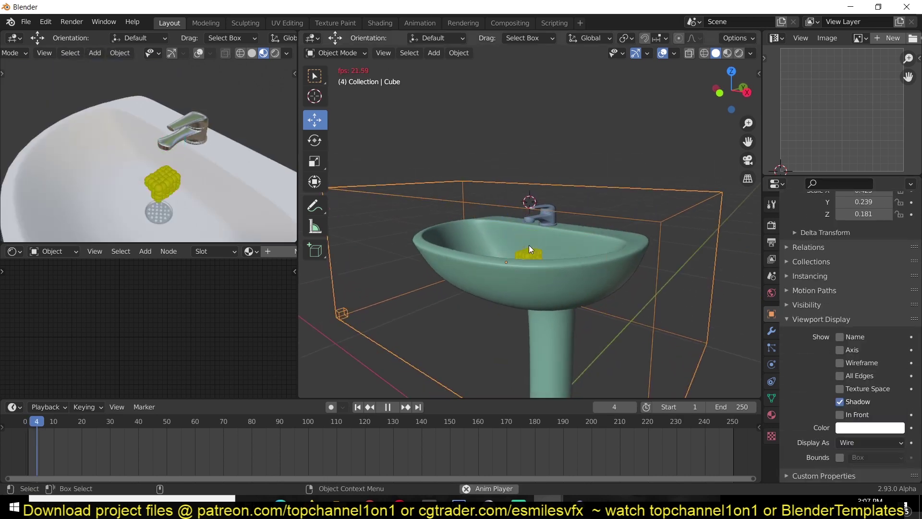
{"action": "key", "text": "Escape"}
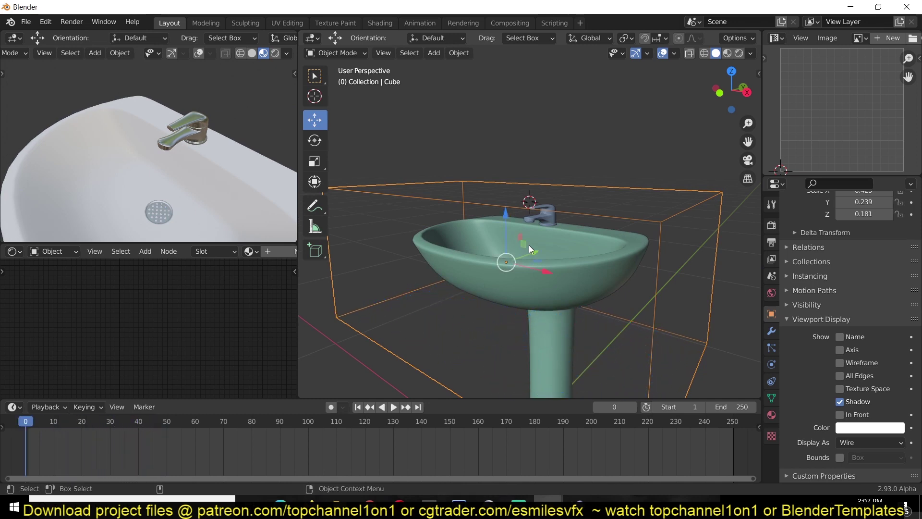
{"action": "key", "text": "space"}
{"action": "key", "text": "Escape"}
Set the domain's Resolution Divisions to 60 in the fluid physics settings
{"action": "scroll", "coordinate": [562, 257], "scroll_direction": "up", "scroll_amount": 3}
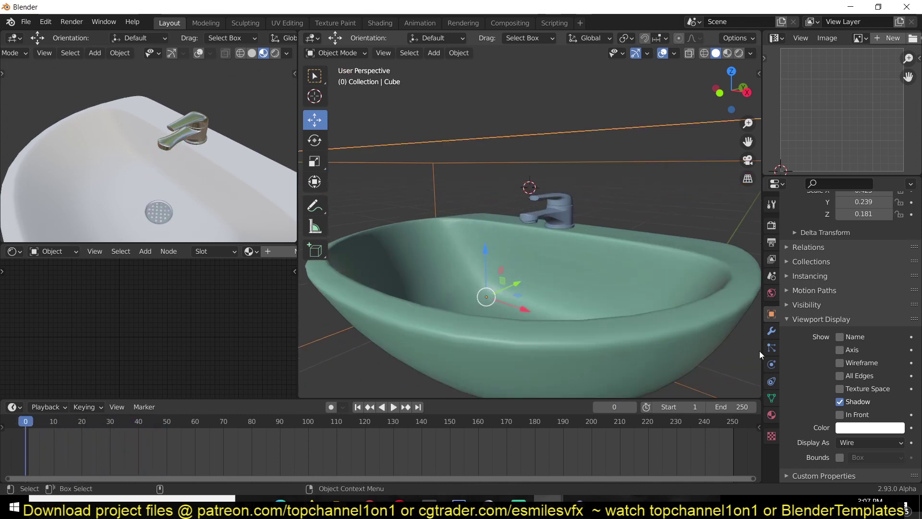
{"action": "left_click", "coordinate": [772, 364]}
{"action": "double_click", "coordinate": [889, 253]}
{"action": "type", "text": "40"}
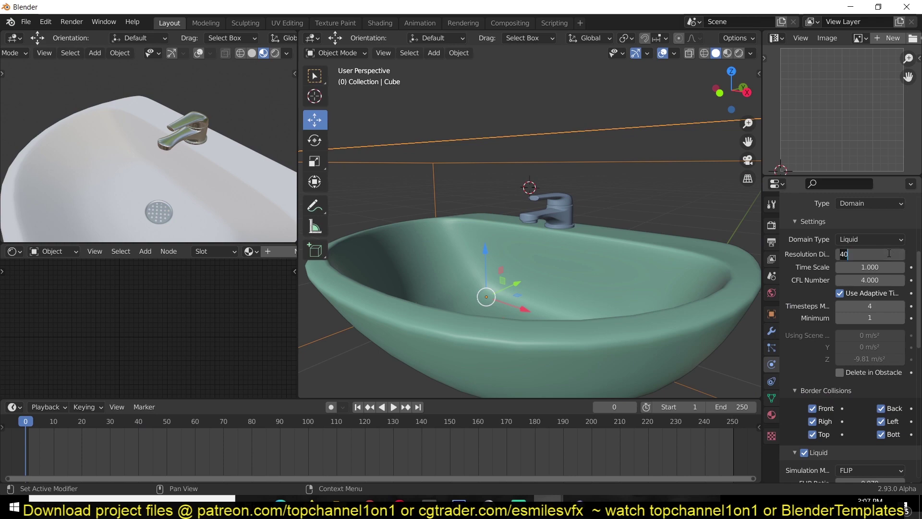
{"action": "key", "text": "BackSpace"}
{"action": "key", "text": "BackSpace"}
{"action": "type", "text": "60"}
{"action": "key", "text": "Return"}
{"action": "scroll", "coordinate": [570, 226], "scroll_direction": "up", "scroll_amount": 5}
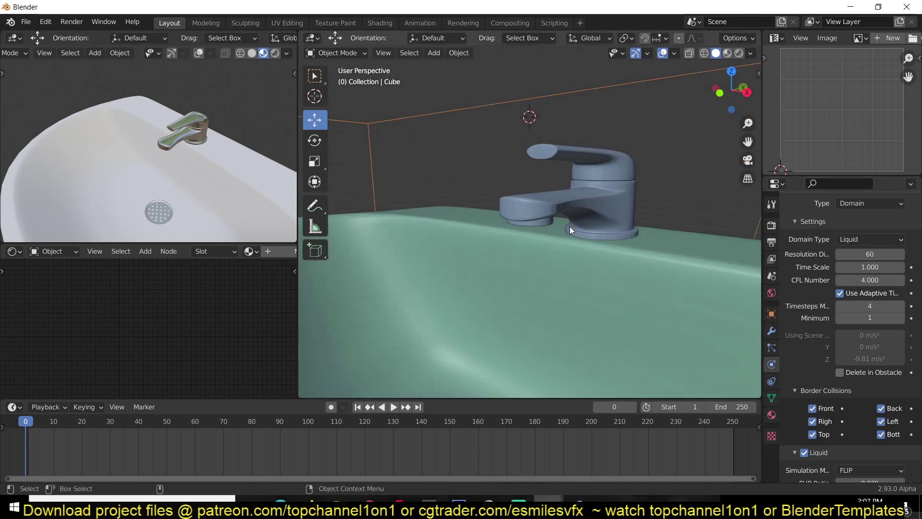
Select the faucet's inflow circle Circle.001 and view it from the top
{"action": "key", "text": "shift+z"}
{"action": "middle_click_drag", "start_coordinate": [511, 195], "coordinate": [498, 262]}
{"action": "left_click", "coordinate": [531, 214]}
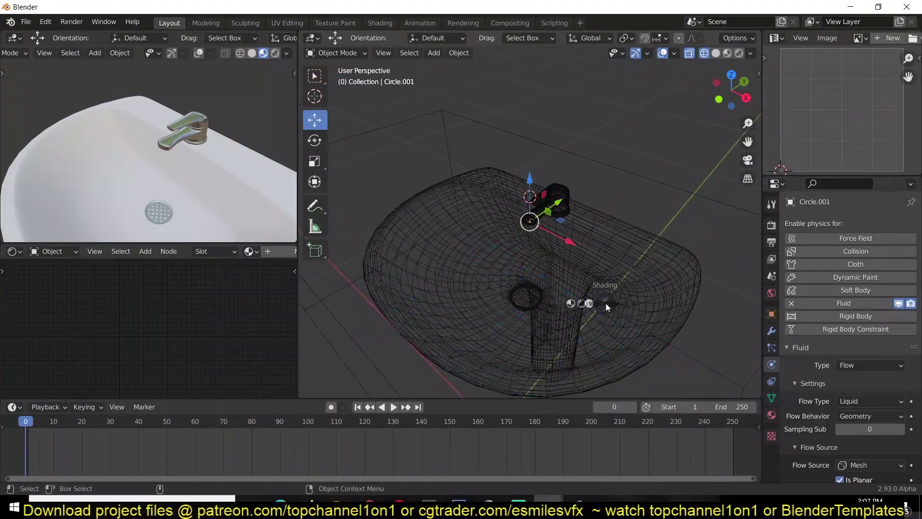
{"action": "key", "text": "shift+z"}
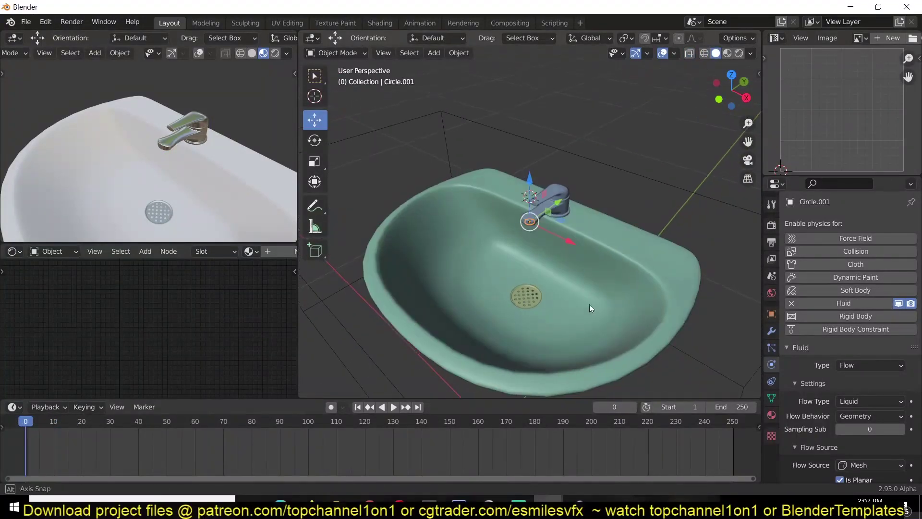
{"action": "middle_click_drag", "start_coordinate": [589, 304], "coordinate": [566, 281]}
{"action": "scroll", "coordinate": [566, 281], "scroll_direction": "up", "scroll_amount": 6}
{"action": "key", "text": "KP_7"}
Scale the inflow circle up to about 1.11, then reselect the domain cube
{"action": "scroll", "coordinate": [546, 289], "scroll_direction": "up", "scroll_amount": 4}
{"action": "key", "text": "z"}
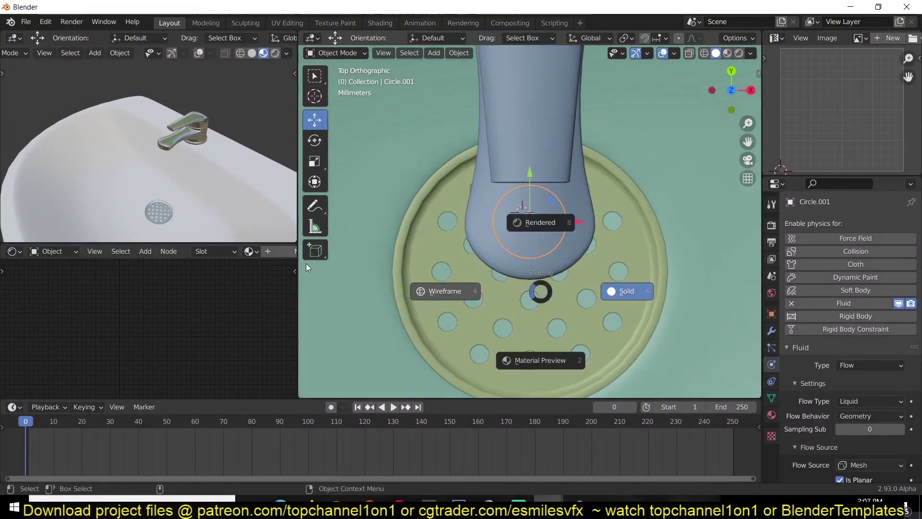
{"action": "left_click", "coordinate": [307, 264]}
{"action": "key", "text": "s"}
{"action": "left_click", "coordinate": [548, 274]}
{"action": "scroll", "coordinate": [548, 275], "scroll_direction": "down", "scroll_amount": 3}
{"action": "key", "text": "z"}
{"action": "left_click", "coordinate": [647, 298]}
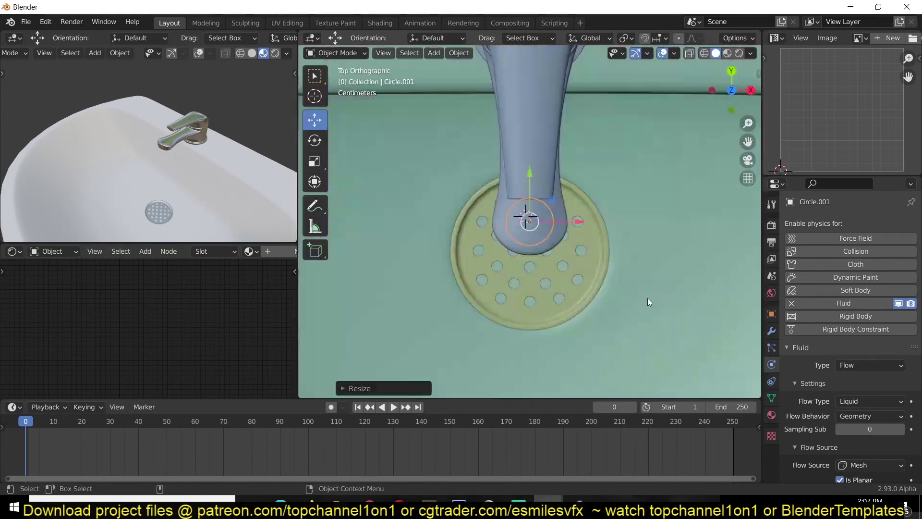
{"action": "middle_click_drag", "start_coordinate": [648, 302], "coordinate": [635, 267]}
{"action": "scroll", "coordinate": [636, 267], "scroll_direction": "down", "scroll_amount": 3}
{"action": "left_click", "coordinate": [681, 181]}
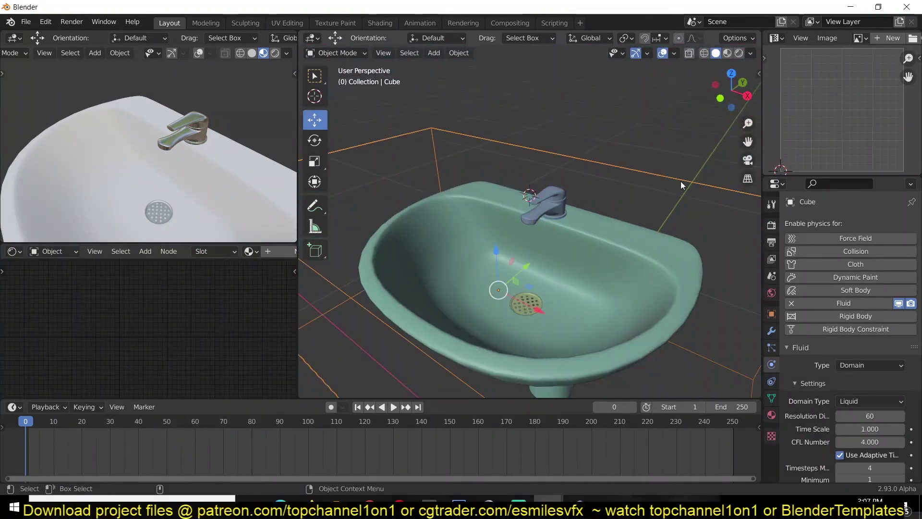
In top view, scale the domain box along X and Y to fit around the basin
{"action": "scroll", "coordinate": [681, 180], "scroll_direction": "down", "scroll_amount": 2}
{"action": "key", "text": "KP_7"}
{"action": "key", "text": "s"}
{"action": "key", "text": "x"}
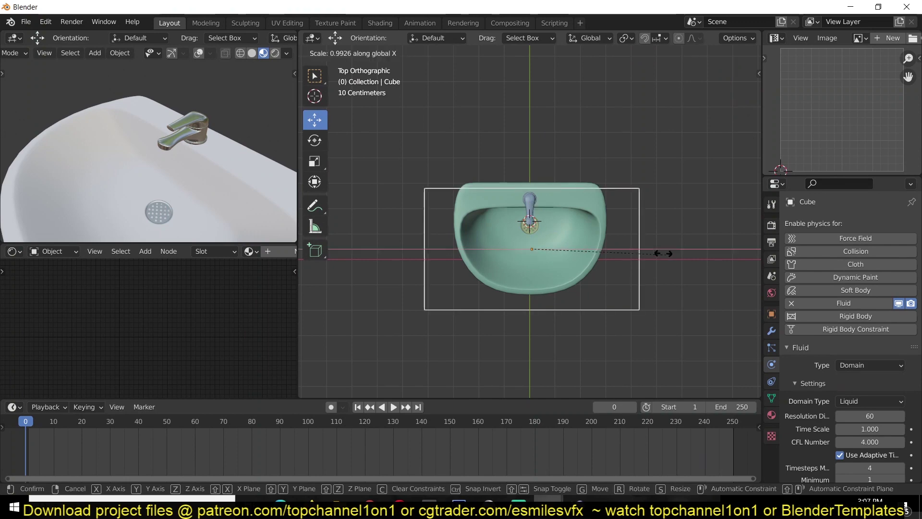
{"action": "left_click", "coordinate": [624, 244]}
{"action": "left_click_drag", "start_coordinate": [565, 247], "coordinate": [564, 248]}
{"action": "key", "text": "s"}
{"action": "key", "text": "y"}
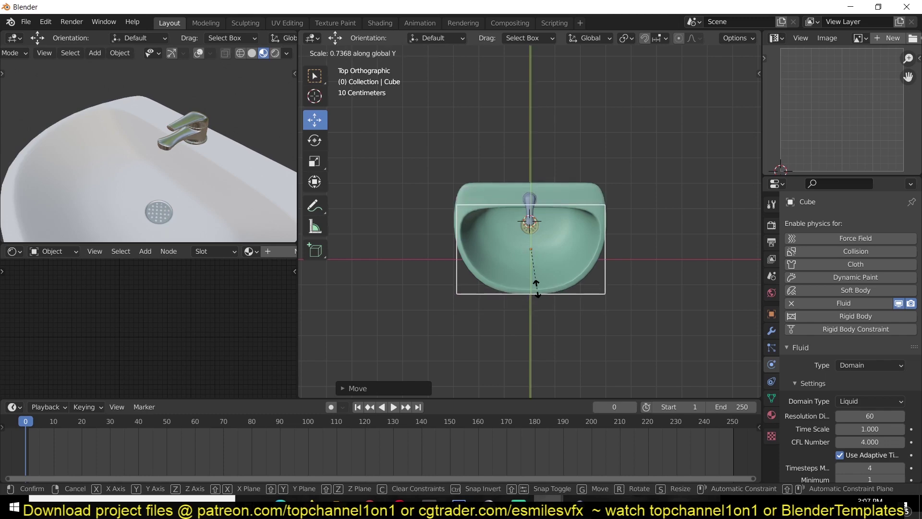
{"action": "left_click", "coordinate": [539, 288]}
In front view, scale the domain box down along Z and lower it slightly
{"action": "key", "text": "KP_1"}
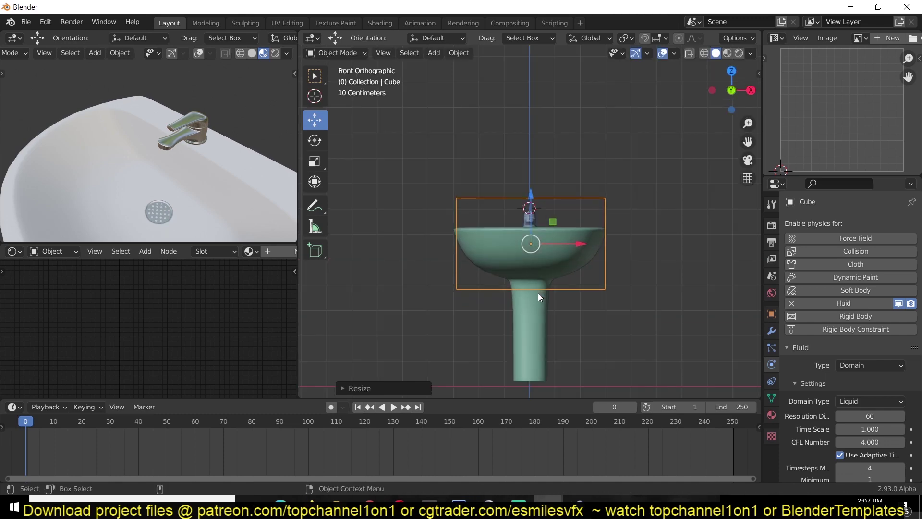
{"action": "scroll", "coordinate": [537, 302], "scroll_direction": "up", "scroll_amount": 3}
{"action": "key", "text": "s"}
{"action": "key", "text": "z"}
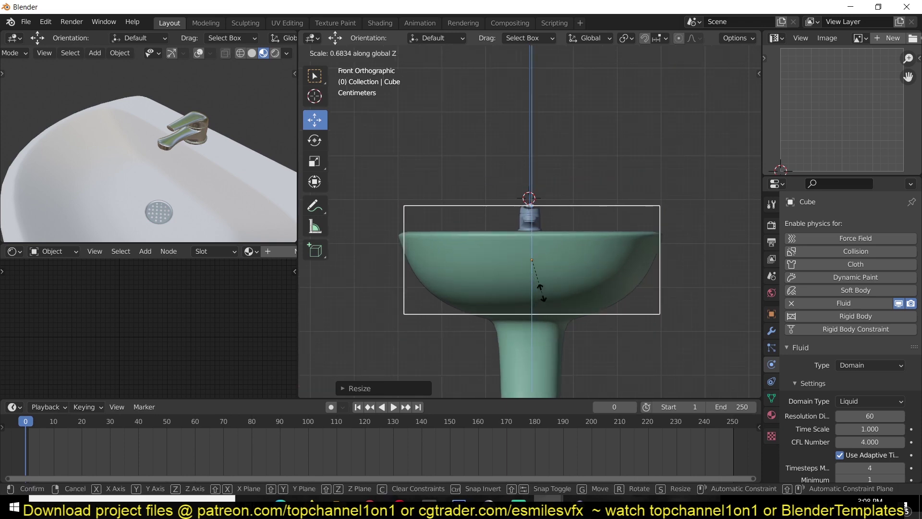
{"action": "left_click", "coordinate": [539, 290]}
{"action": "key", "text": "shift+z"}
{"action": "key", "text": "s"}
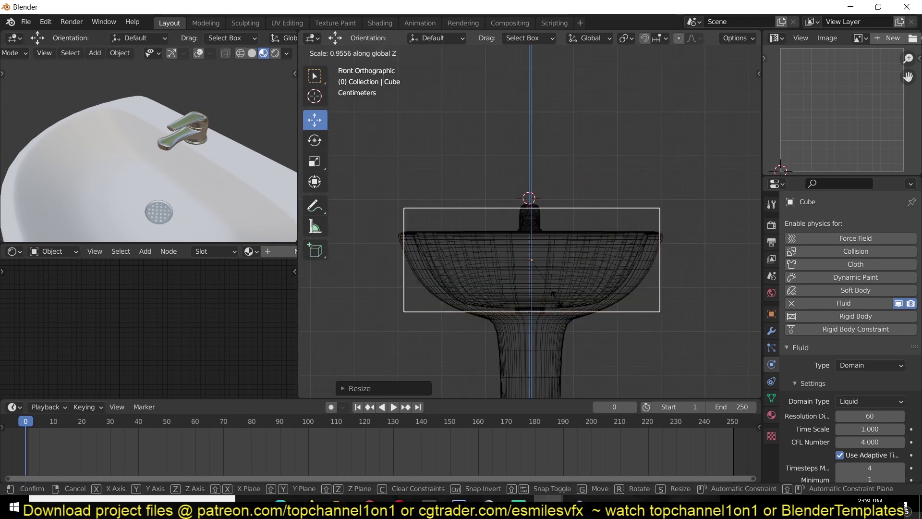
{"action": "key", "text": "g"}
{"action": "key", "text": "z"}
{"action": "left_click", "coordinate": [559, 303]}
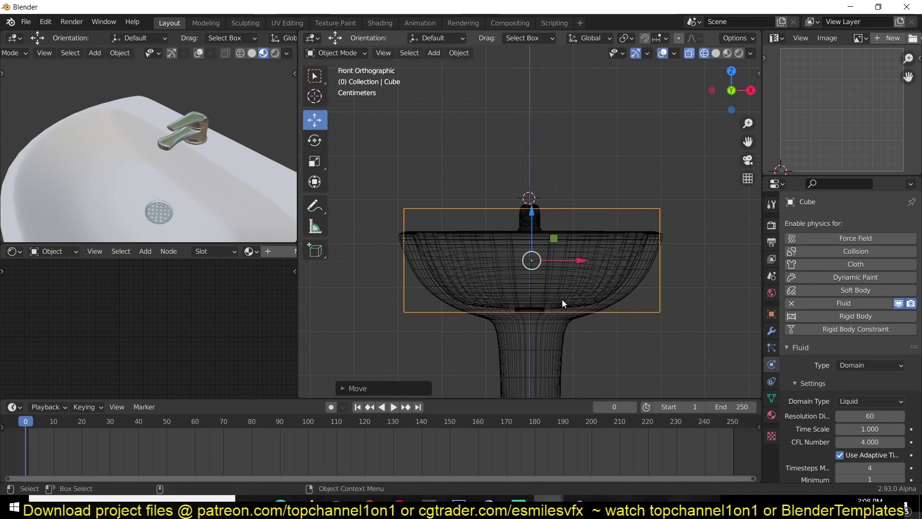
{"action": "key", "text": "shift+z"}
{"action": "mouse_move", "coordinate": [562, 298]}
{"action": "middle_mouse_down"}
{"action": "mouse_move", "coordinate": [621, 299]}
{"action": "mouse_move", "coordinate": [567, 315]}
{"action": "mouse_move", "coordinate": [600, 317]}
{"action": "middle_mouse_up"}
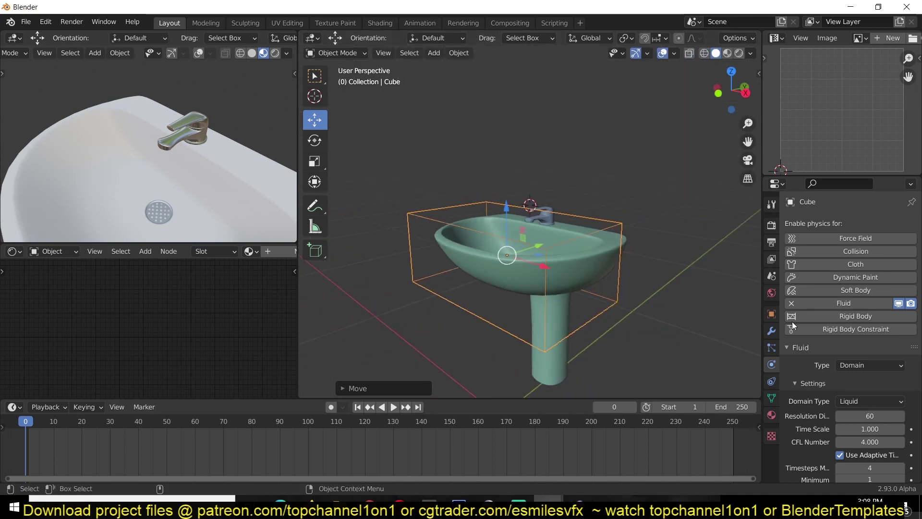
Raise Resolution Divisions to 62 and replay the simulation preview several times
{"action": "left_click", "coordinate": [901, 416]}
{"action": "left_click", "coordinate": [902, 416]}
{"action": "key", "text": "space"}
{"action": "scroll", "coordinate": [520, 262], "scroll_direction": "up", "scroll_amount": 3}
{"action": "scroll", "coordinate": [514, 266], "scroll_direction": "down", "scroll_amount": 3}
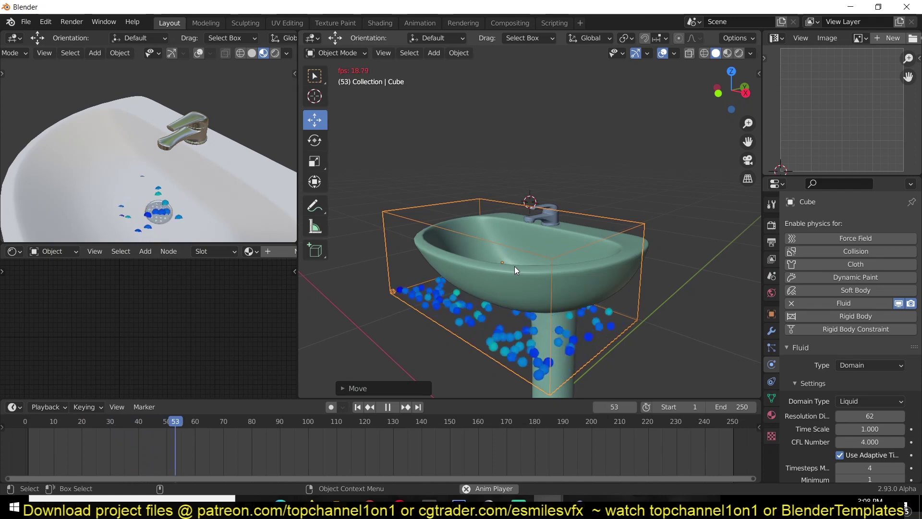
{"action": "key", "text": "Escape"}
{"action": "key", "text": "space"}
{"action": "key", "text": "Escape"}
{"action": "scroll", "coordinate": [533, 280], "scroll_direction": "up", "scroll_amount": 2}
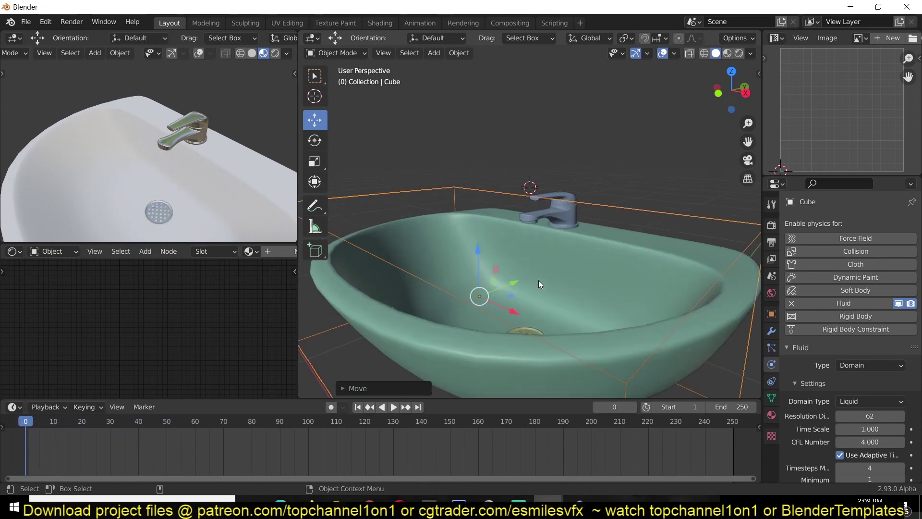
{"action": "scroll", "coordinate": [538, 280], "scroll_direction": "down", "scroll_amount": 3}
{"action": "key", "text": "space"}
{"action": "key", "text": "Escape"}
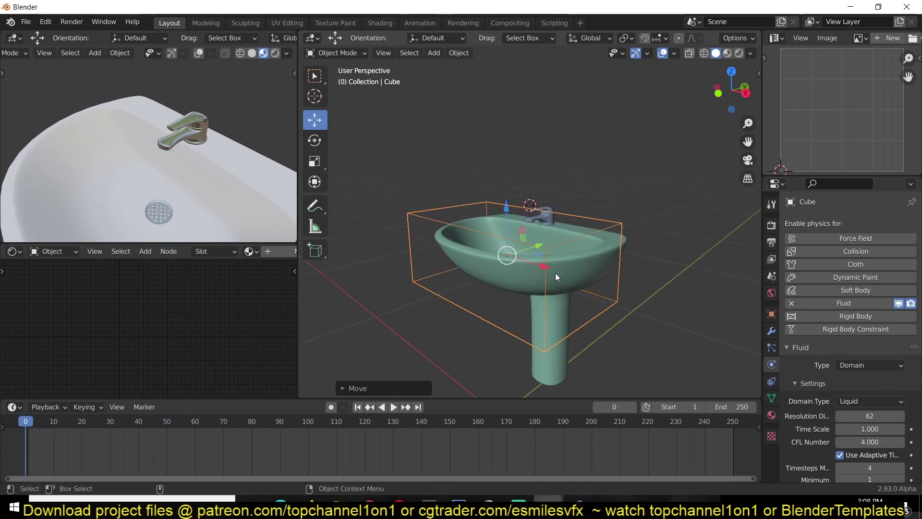
{"action": "scroll", "coordinate": [600, 259], "scroll_direction": "up", "scroll_amount": 3}
Select the sink model and look into its basin
{"action": "left_click", "coordinate": [555, 243]}
{"action": "middle_click_drag", "start_coordinate": [555, 245], "coordinate": [485, 175]}
{"action": "scroll", "coordinate": [508, 291], "scroll_direction": "up", "scroll_amount": 4}
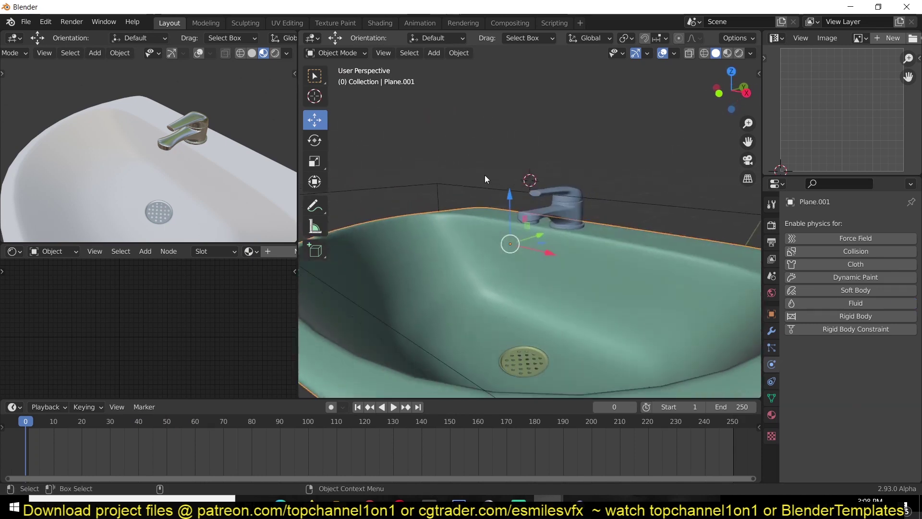
Play and rewind the fluid simulation preview once
{"action": "scroll", "coordinate": [522, 270], "scroll_direction": "down", "scroll_amount": 4}
{"action": "key", "text": "space"}
{"action": "key", "text": "Escape"}
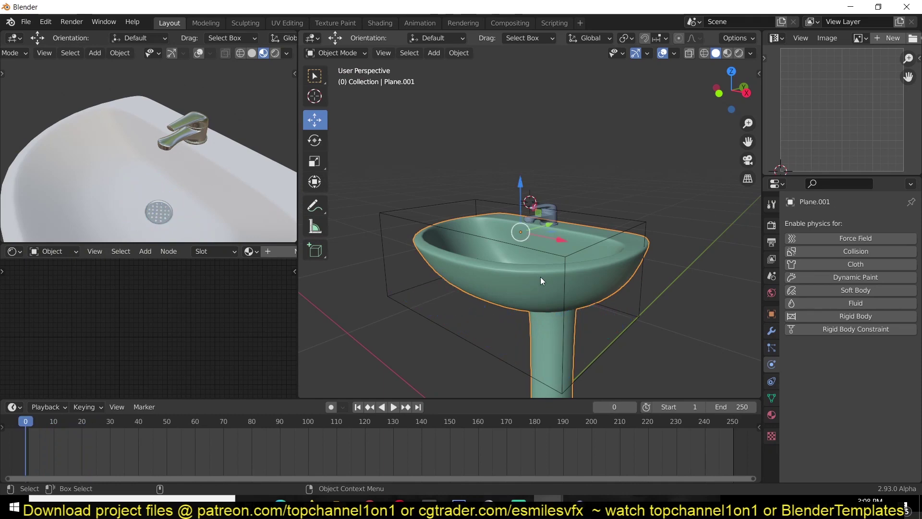
{"action": "scroll", "coordinate": [563, 274], "scroll_direction": "up", "scroll_amount": 3}
{"action": "scroll", "coordinate": [624, 298], "scroll_direction": "down", "scroll_amount": 4}
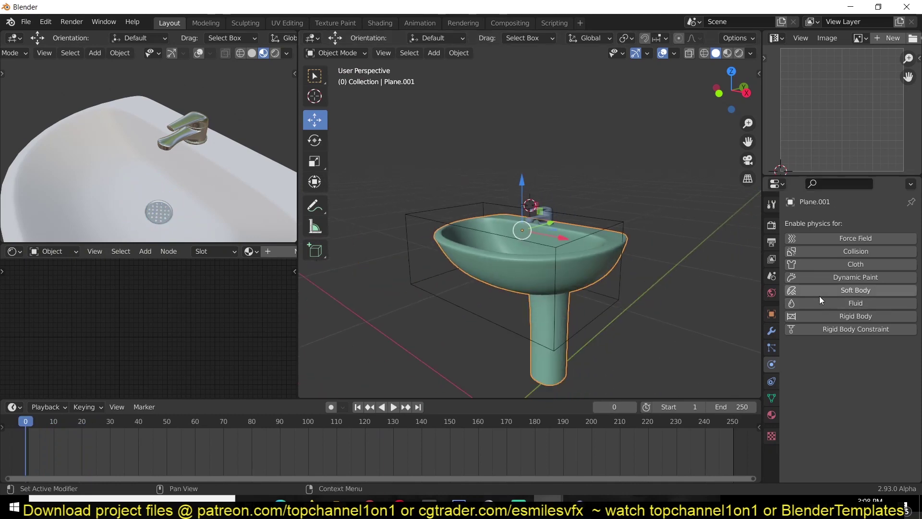
Enable fluid physics on the sink with type Effector
{"action": "left_click", "coordinate": [855, 305]}
{"action": "left_click", "coordinate": [860, 365]}
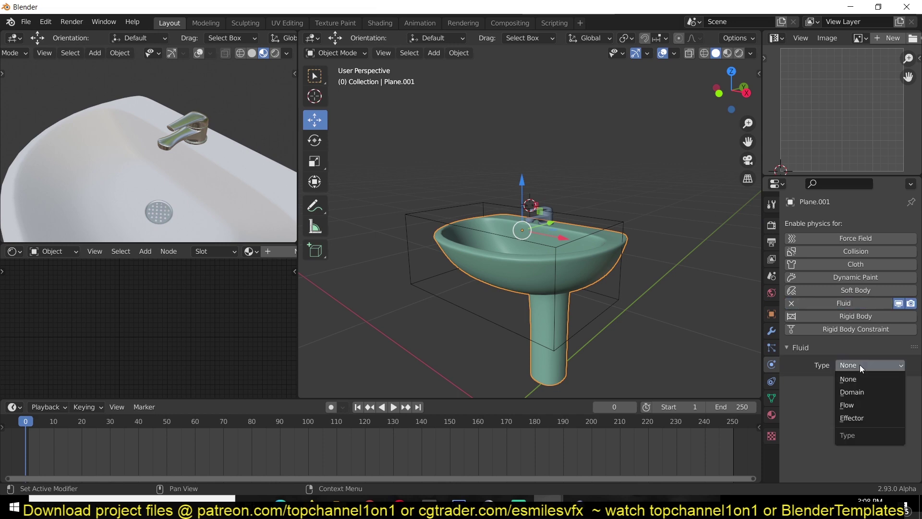
{"action": "left_click", "coordinate": [853, 418]}
{"action": "scroll", "coordinate": [503, 277], "scroll_direction": "up", "scroll_amount": 5}
{"action": "middle_click_drag", "start_coordinate": [502, 277], "coordinate": [608, 278]}
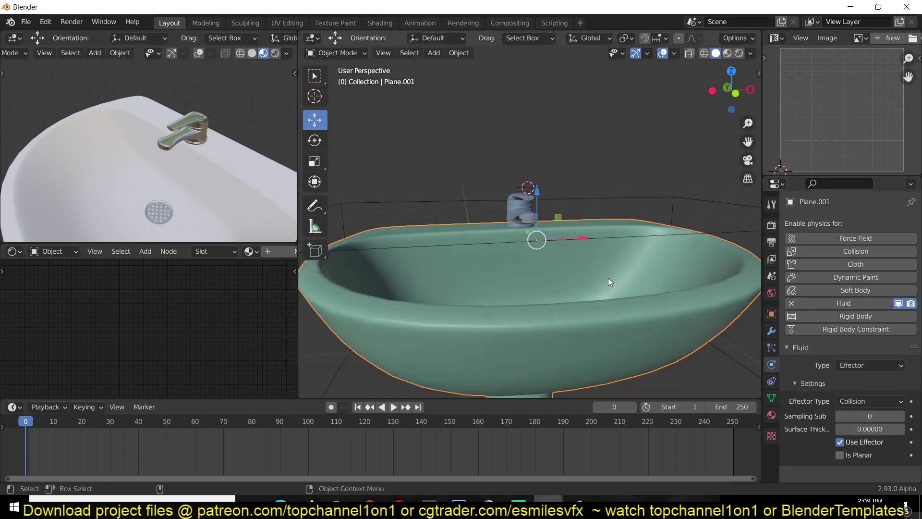
{"action": "scroll", "coordinate": [608, 277], "scroll_direction": "down", "scroll_amount": 5}
{"action": "middle_click_drag", "start_coordinate": [429, 277], "coordinate": [555, 255]}
{"action": "scroll", "coordinate": [613, 245], "scroll_direction": "up", "scroll_amount": 4}
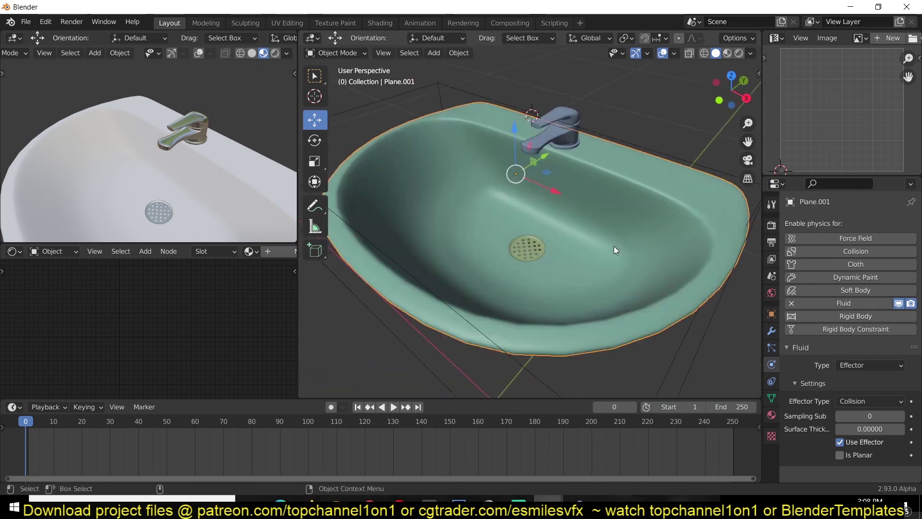
{"action": "scroll", "coordinate": [560, 241], "scroll_direction": "up", "scroll_amount": 3}
{"action": "scroll", "coordinate": [560, 241], "scroll_direction": "down", "scroll_amount": 2}
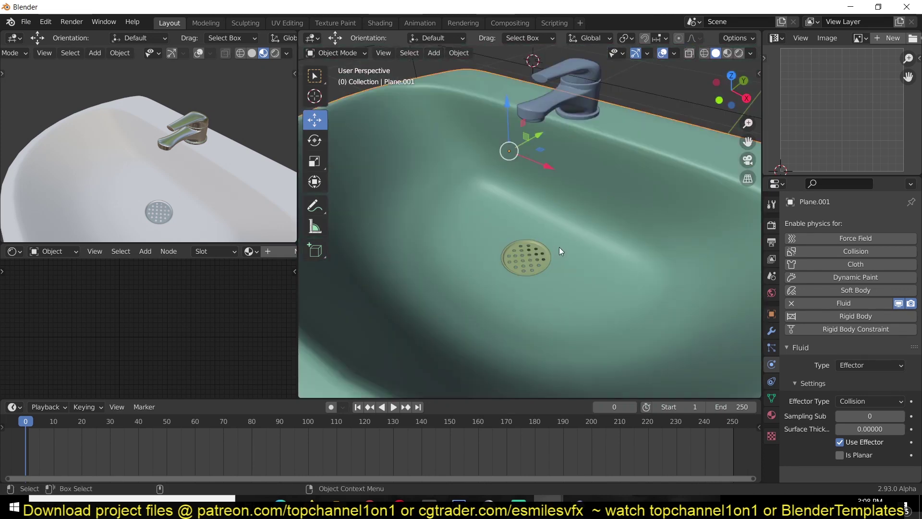
{"action": "scroll", "coordinate": [559, 247], "scroll_direction": "down", "scroll_amount": 2}
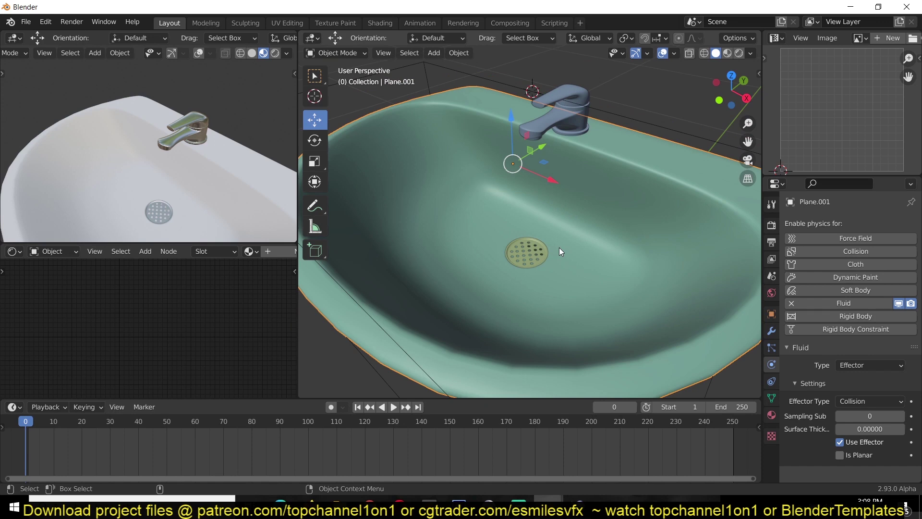
{"action": "scroll", "coordinate": [559, 247], "scroll_direction": "down", "scroll_amount": 2}
Delete the drain grate, reselect the sink, and inspect the open drain hole
{"action": "left_click", "coordinate": [537, 246]}
{"action": "key", "text": "Delete"}
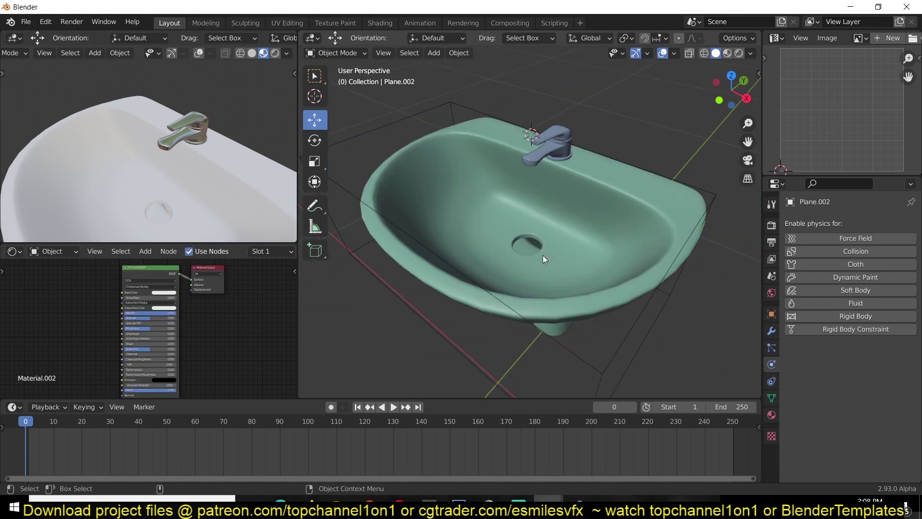
{"action": "scroll", "coordinate": [542, 255], "scroll_direction": "up", "scroll_amount": 3}
{"action": "left_click", "coordinate": [543, 250]}
{"action": "scroll", "coordinate": [537, 254], "scroll_direction": "down", "scroll_amount": 3}
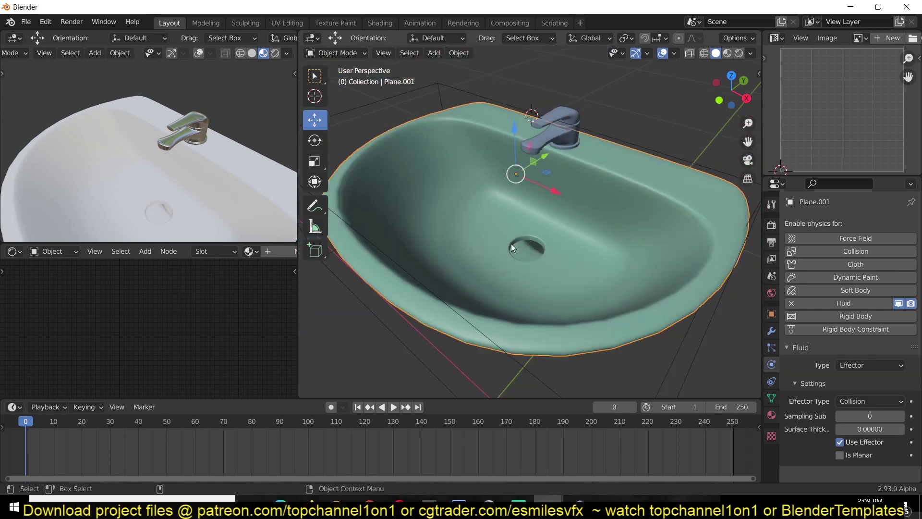
{"action": "scroll", "coordinate": [532, 258], "scroll_direction": "down", "scroll_amount": 6}
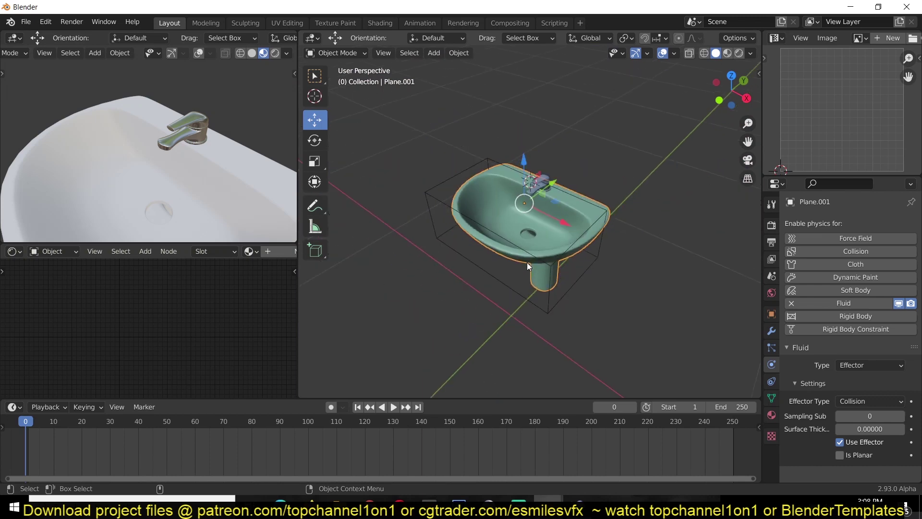
{"action": "middle_click_drag", "start_coordinate": [528, 320], "coordinate": [520, 291]}
{"action": "scroll", "coordinate": [520, 291], "scroll_direction": "up", "scroll_amount": 5}
{"action": "scroll", "coordinate": [524, 288], "scroll_direction": "down", "scroll_amount": 4}
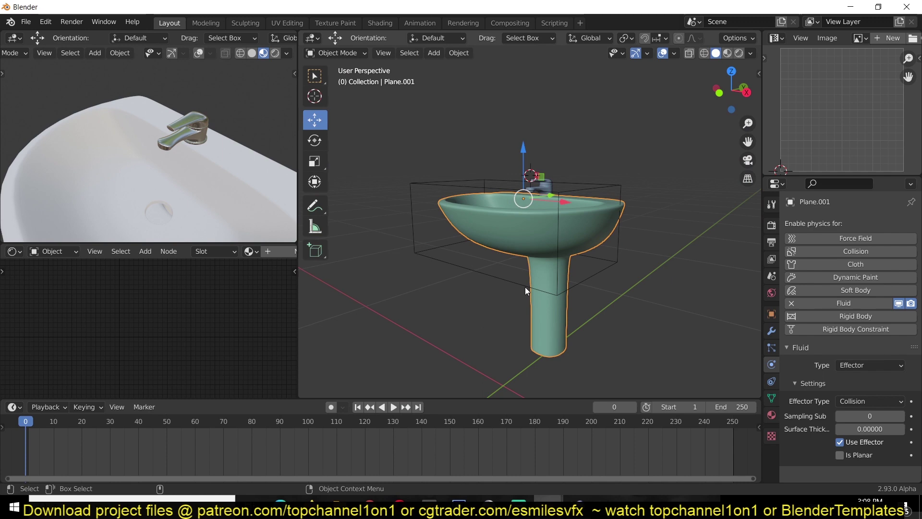
{"action": "scroll", "coordinate": [526, 287], "scroll_direction": "up", "scroll_amount": 5}
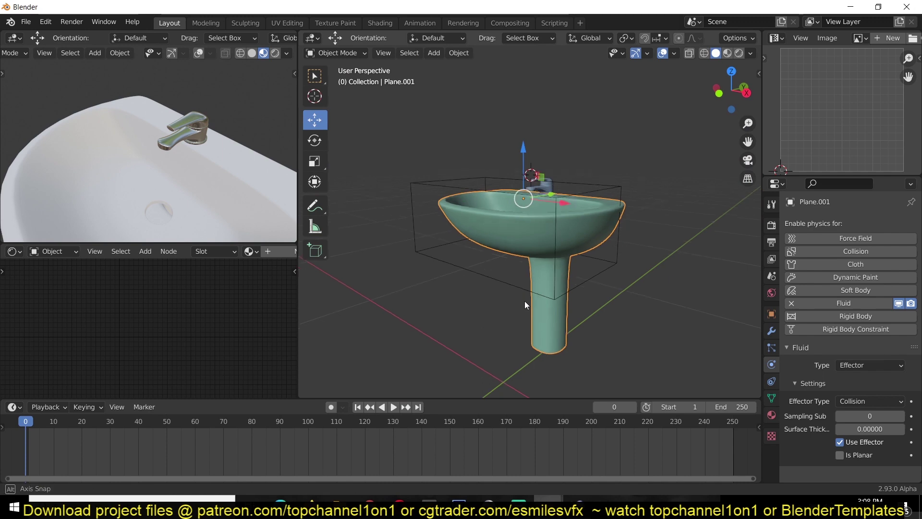
{"action": "middle_click_drag", "start_coordinate": [520, 325], "coordinate": [614, 303]}
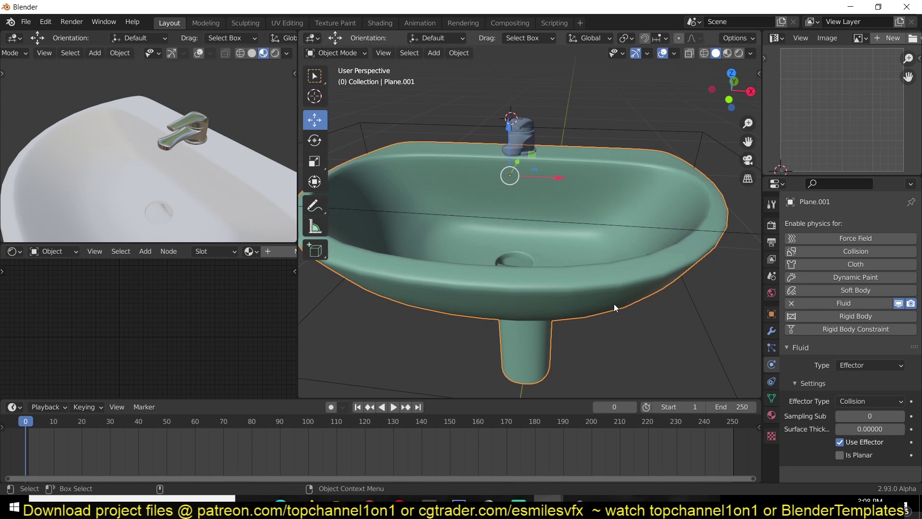
{"action": "scroll", "coordinate": [614, 304], "scroll_direction": "down", "scroll_amount": 2}
{"action": "scroll", "coordinate": [526, 265], "scroll_direction": "up", "scroll_amount": 3}
Duplicate the sink in place as Plane.003, isolate it in local view, and enter Edit Mode
{"action": "key", "text": "shift+d"}
{"action": "right_click", "coordinate": [517, 330]}
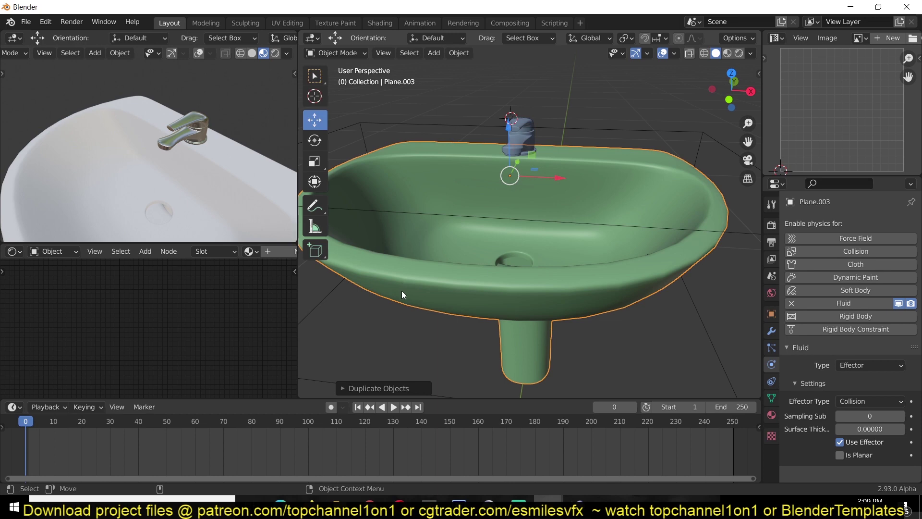
{"action": "key", "text": "KP_Divide"}
{"action": "key", "text": "Tab"}
{"action": "middle_click_drag", "start_coordinate": [565, 141], "coordinate": [482, 274]}
{"action": "key", "text": "Tab"}
{"action": "middle_click_drag", "start_coordinate": [541, 239], "coordinate": [435, 311]}
{"action": "key", "text": "Tab"}
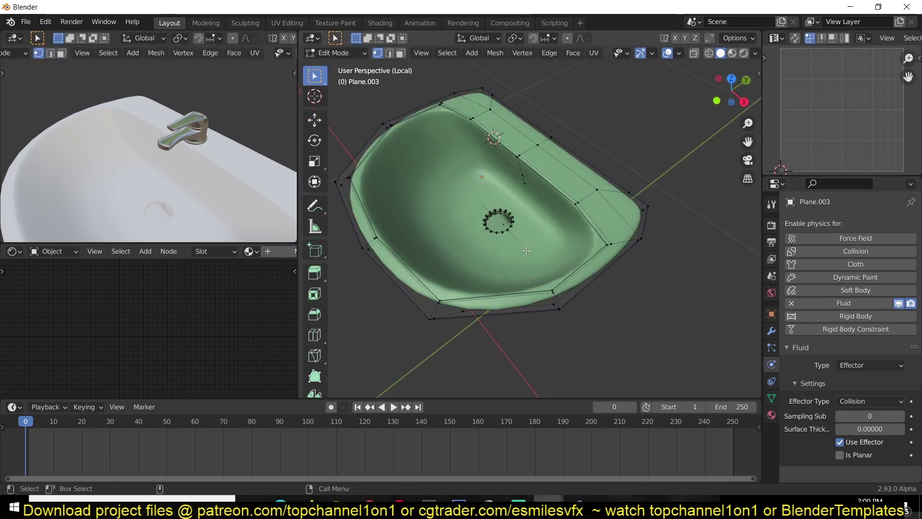
{"action": "scroll", "coordinate": [504, 243], "scroll_direction": "up", "scroll_amount": 8}
{"action": "middle_click_drag", "start_coordinate": [394, 250], "coordinate": [479, 282], "text": "shift"}
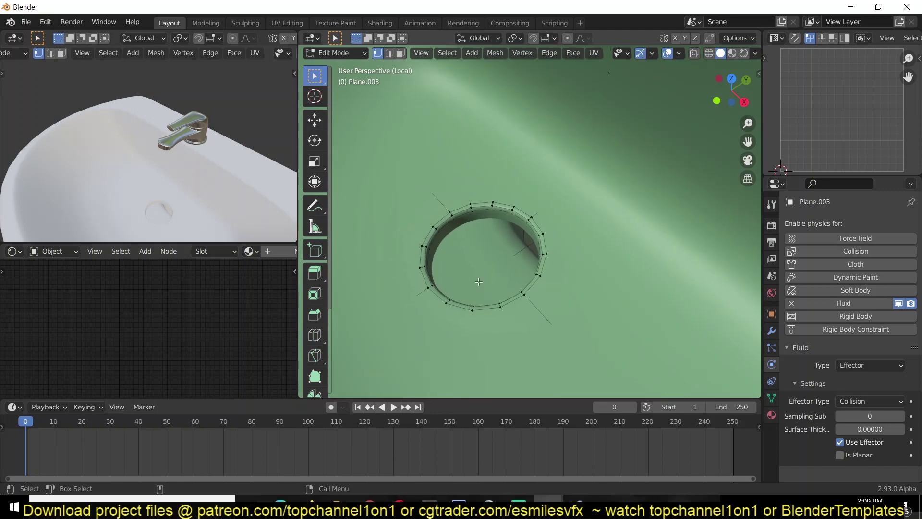
Review Plane.003's modifier settings and switch to a front view
{"action": "left_click", "coordinate": [772, 330]}
{"action": "key", "text": "shift+z"}
{"action": "key", "text": "Tab"}
{"action": "scroll", "coordinate": [500, 283], "scroll_direction": "down", "scroll_amount": 4}
{"action": "key", "text": "shift+z"}
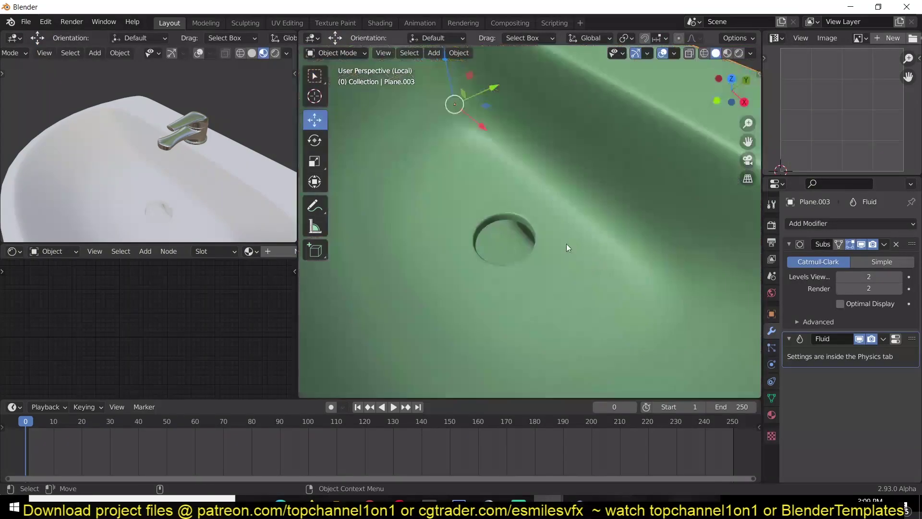
{"action": "scroll", "coordinate": [566, 243], "scroll_direction": "down", "scroll_amount": 4}
{"action": "mouse_move", "coordinate": [531, 221]}
{"action": "middle_mouse_down"}
{"action": "mouse_move", "coordinate": [497, 186]}
{"action": "mouse_move", "coordinate": [540, 194]}
{"action": "mouse_move", "coordinate": [532, 153]}
{"action": "middle_mouse_up"}
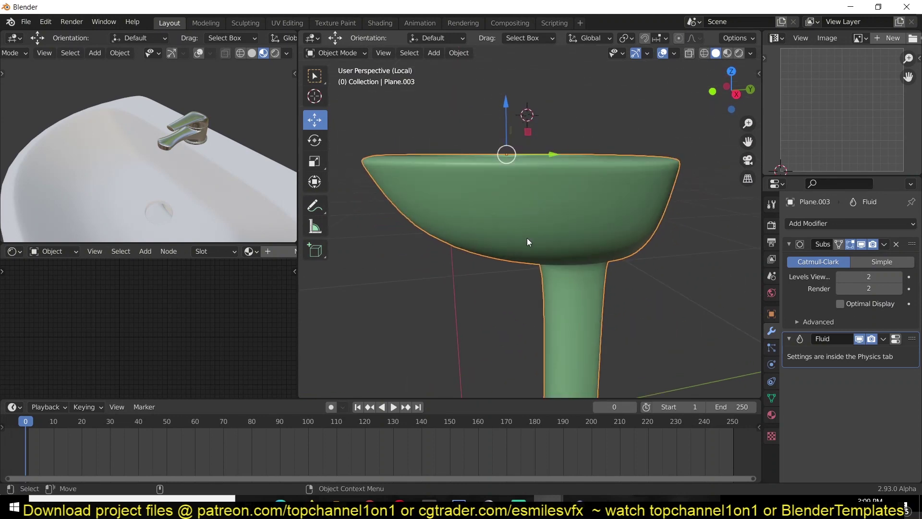
{"action": "scroll", "coordinate": [530, 239], "scroll_direction": "down", "scroll_amount": 4}
{"action": "key", "text": "KP_1"}
{"action": "scroll", "coordinate": [536, 240], "scroll_direction": "up", "scroll_amount": 4}
Inspect Plane.003 as a wireframe from above, then re-enter Edit Mode in solid shading
{"action": "key", "text": "super"}
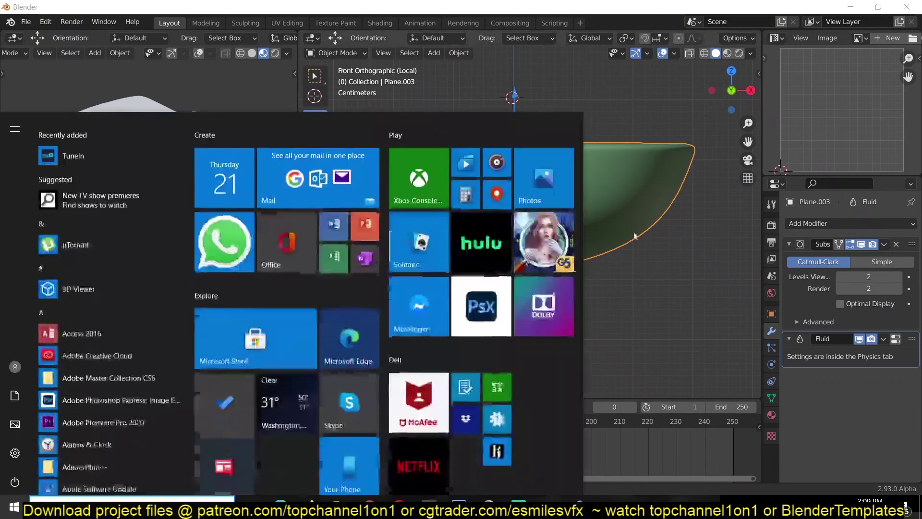
{"action": "left_click", "coordinate": [660, 201]}
{"action": "key", "text": "x"}
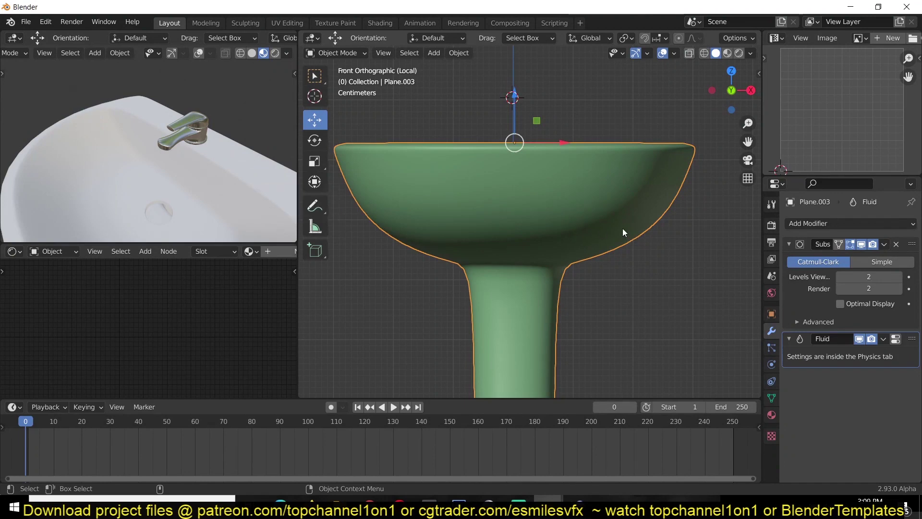
{"action": "key", "text": "z"}
{"action": "left_click", "coordinate": [502, 200]}
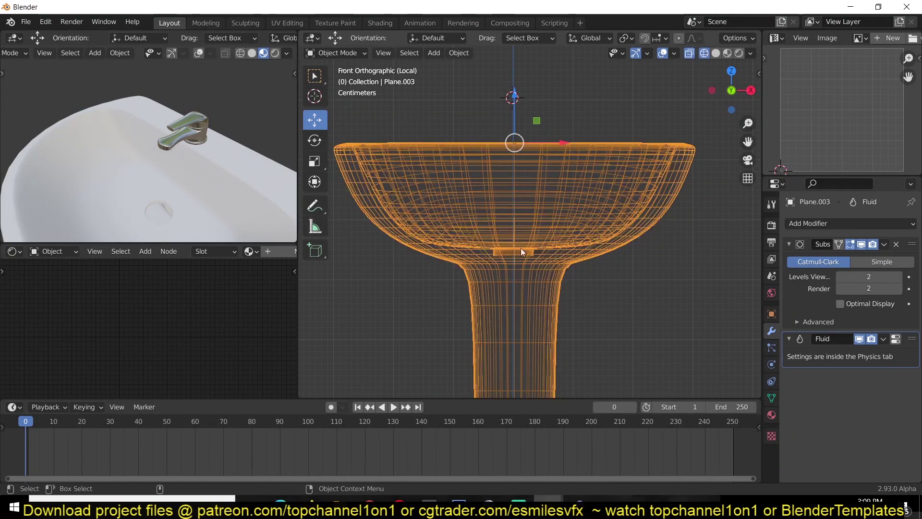
{"action": "middle_click_drag", "start_coordinate": [513, 328], "coordinate": [519, 261], "text": "shift"}
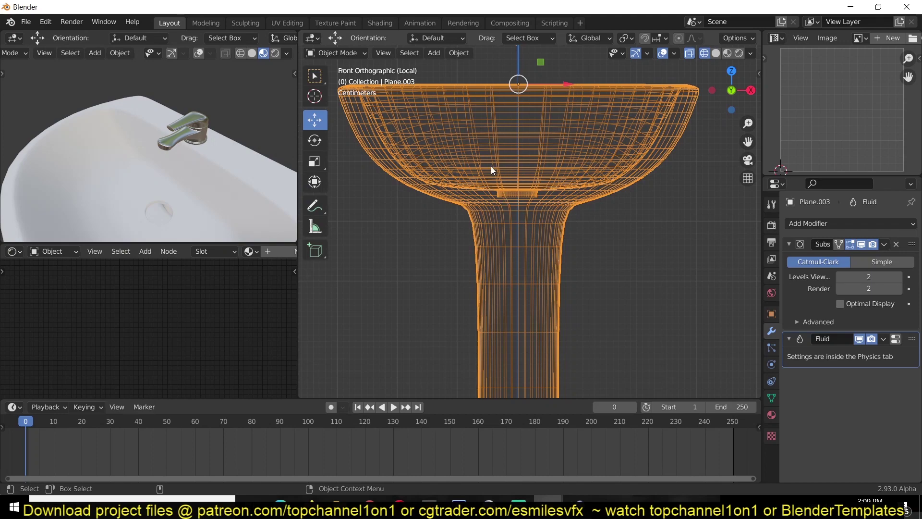
{"action": "middle_click_drag", "start_coordinate": [505, 169], "coordinate": [519, 182]}
{"action": "middle_click_drag", "start_coordinate": [526, 218], "coordinate": [518, 254]}
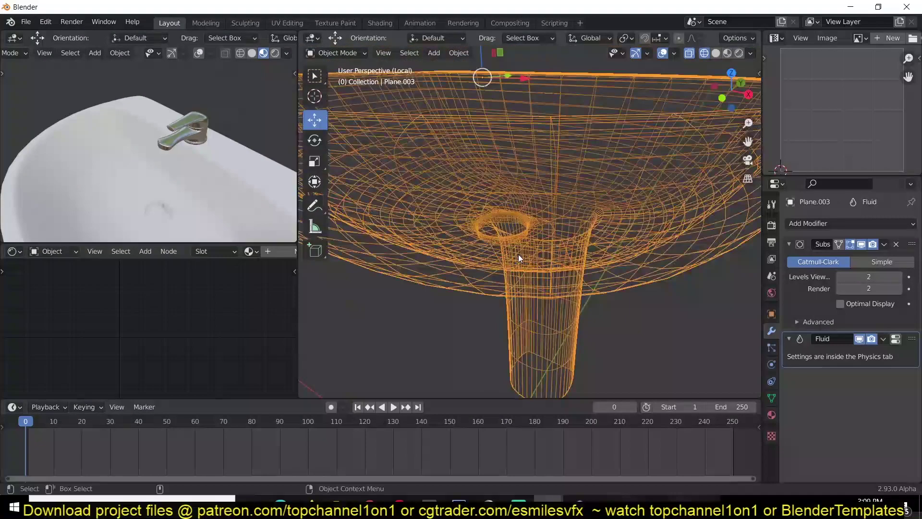
{"action": "key", "text": "Tab"}
{"action": "key", "text": "z"}
{"action": "left_click", "coordinate": [578, 206]}
{"action": "scroll", "coordinate": [469, 306], "scroll_direction": "up", "scroll_amount": 6}
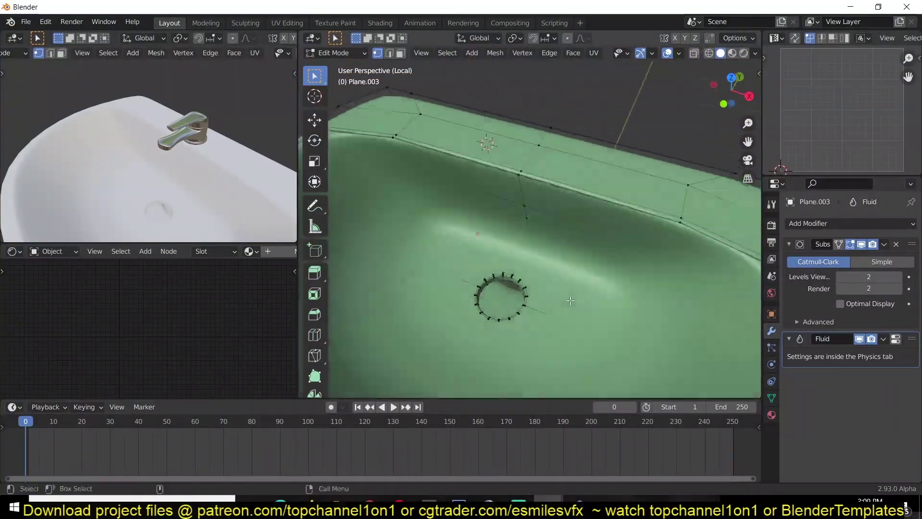
Hide the viewport subdivision and merge the drain ring At Center to close the hole
{"action": "middle_click_drag", "start_coordinate": [469, 306], "coordinate": [485, 288]}
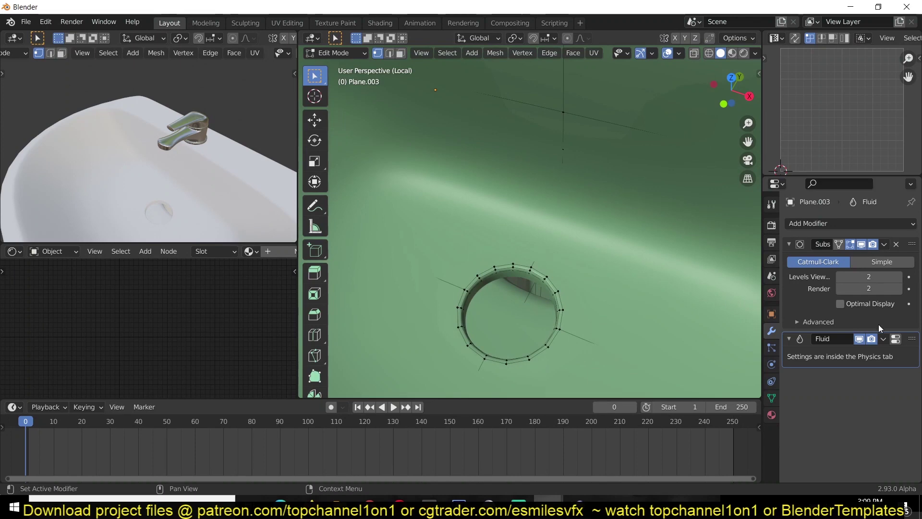
{"action": "left_click", "coordinate": [861, 244]}
{"action": "key", "text": "Tab"}
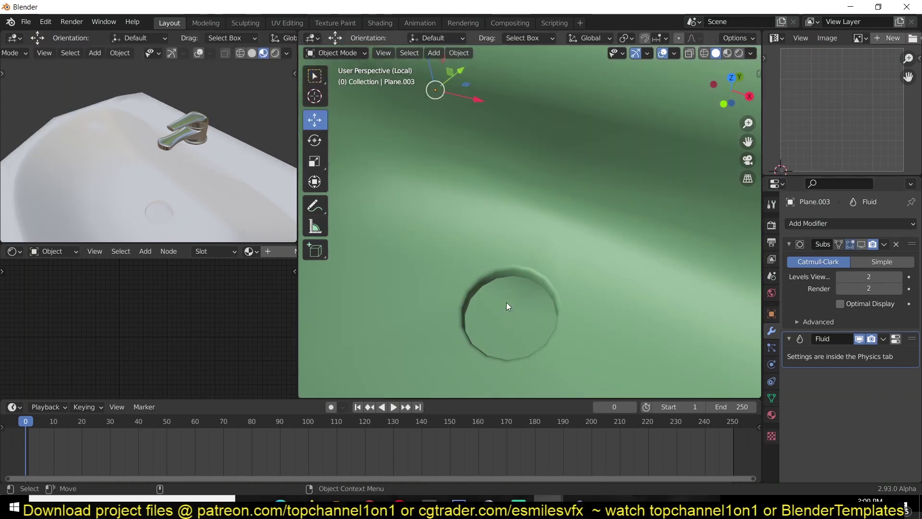
{"action": "key", "text": "Tab"}
{"action": "middle_click_drag", "start_coordinate": [517, 332], "coordinate": [523, 306]}
{"action": "left_click", "coordinate": [523, 306], "text": "alt"}
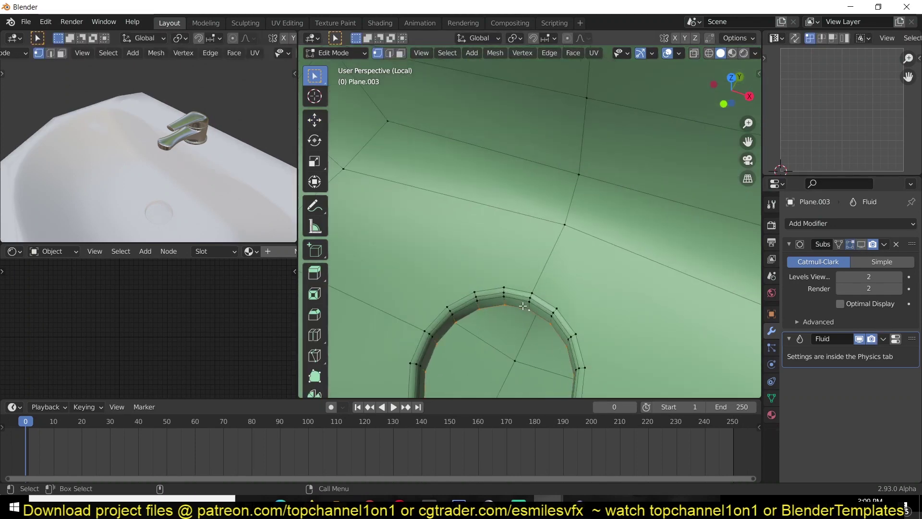
{"action": "key", "text": "ctrl+KP_Add"}
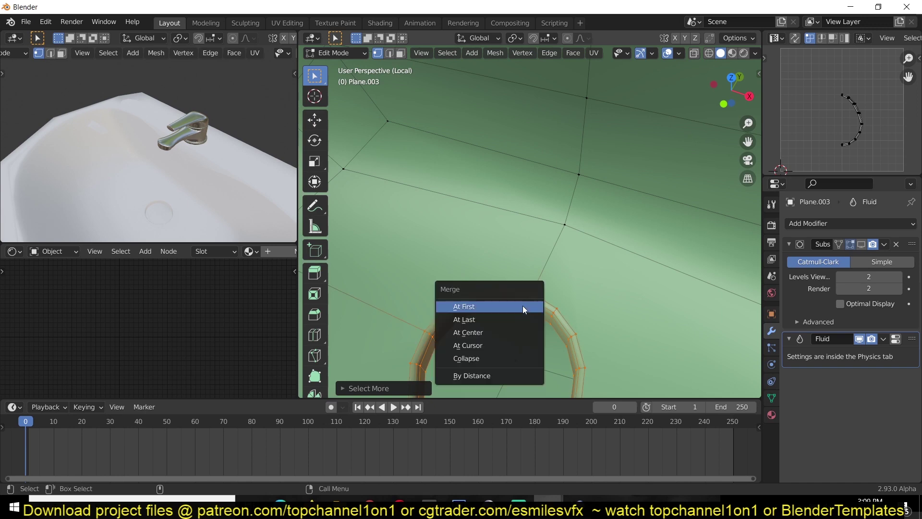
{"action": "key", "text": "m"}
{"action": "left_click", "coordinate": [512, 326]}
{"action": "key", "text": "Tab"}
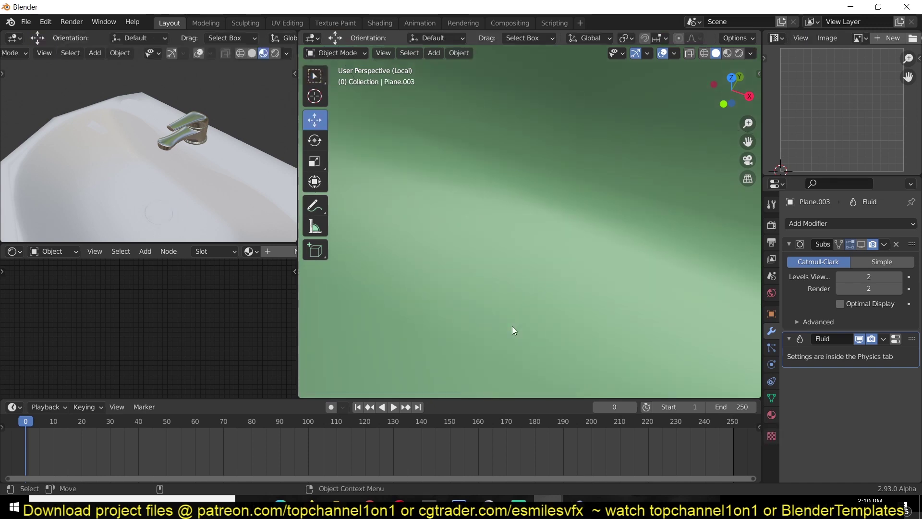
From a front view, select the pedestal's edge loops and delete their faces
{"action": "key", "text": "Tab"}
{"action": "scroll", "coordinate": [512, 327], "scroll_direction": "down", "scroll_amount": 5}
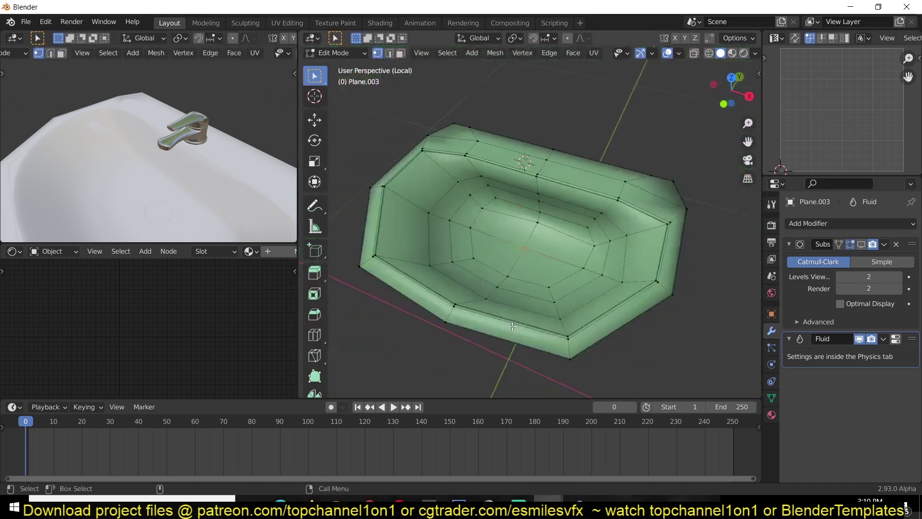
{"action": "key", "text": "KP_1"}
{"action": "scroll", "coordinate": [516, 332], "scroll_direction": "down", "scroll_amount": 3}
{"action": "left_click", "coordinate": [525, 333], "text": "alt"}
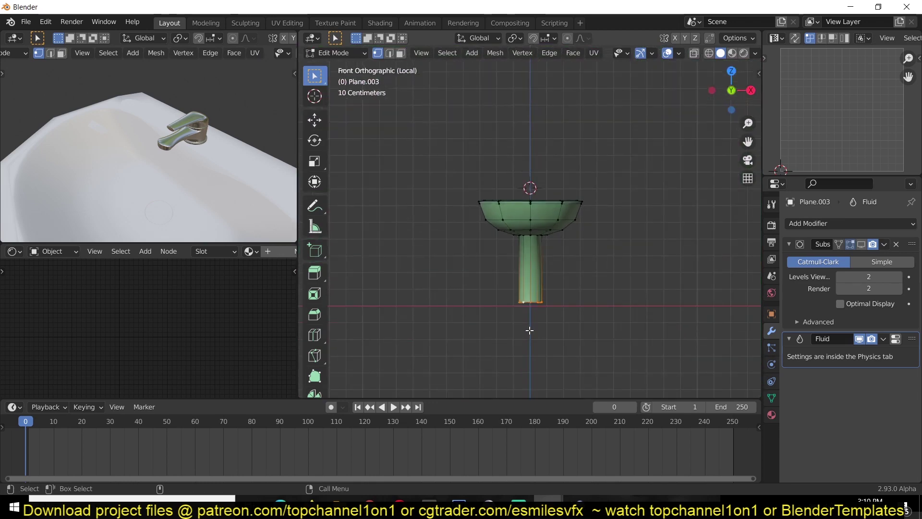
{"action": "key", "text": "ctrl+KP_Add"}
{"action": "key", "text": "ctrl+KP_Add"}
{"action": "key", "text": "ctrl+KP_Add"}
{"action": "key", "text": "ctrl+KP_Add"}
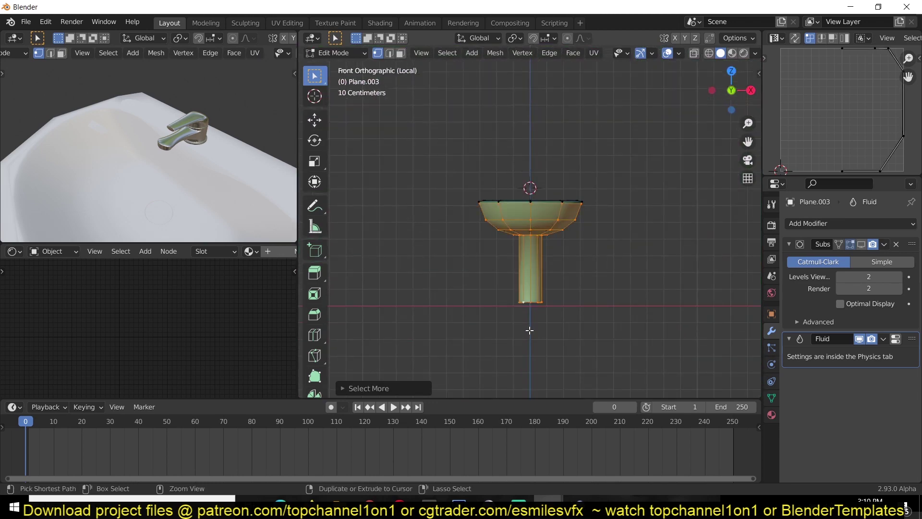
{"action": "key", "text": "x"}
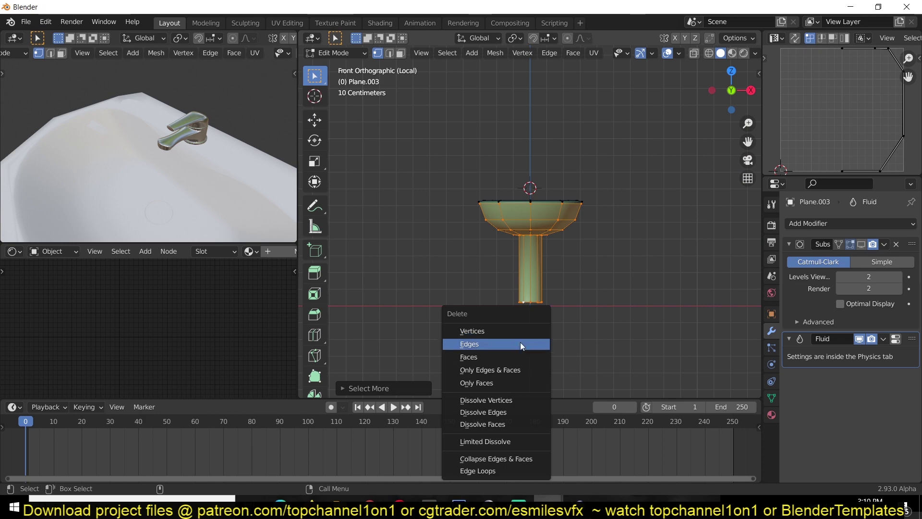
{"action": "left_click", "coordinate": [517, 354]}
{"action": "key", "text": "Tab"}
{"action": "middle_click_drag", "start_coordinate": [517, 355], "coordinate": [589, 244]}
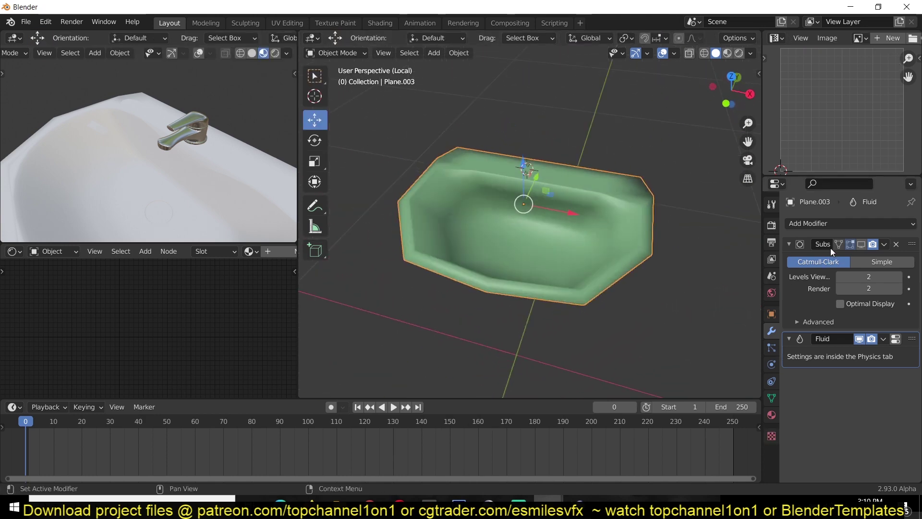
Re-enable the basin's viewport subdivision, exit local view, and select the pedestal sink
{"action": "left_click", "coordinate": [860, 244]}
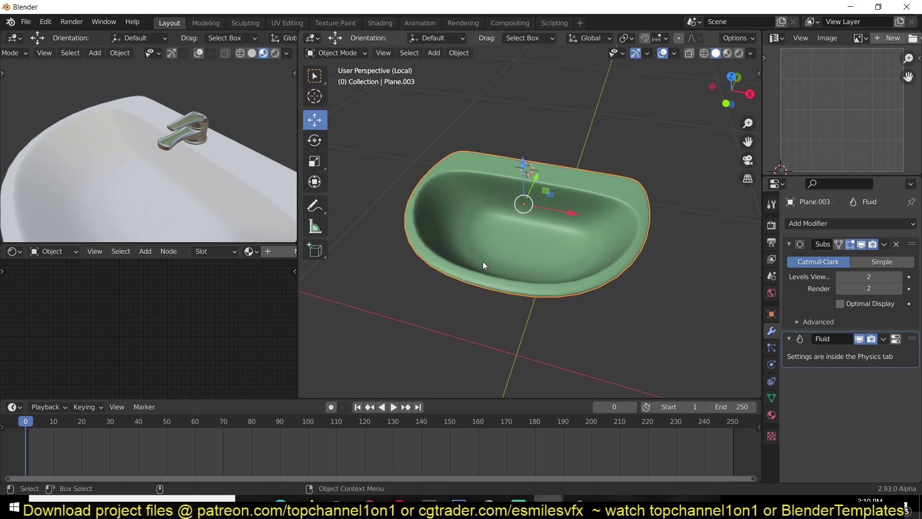
{"action": "key", "text": "KP_Divide"}
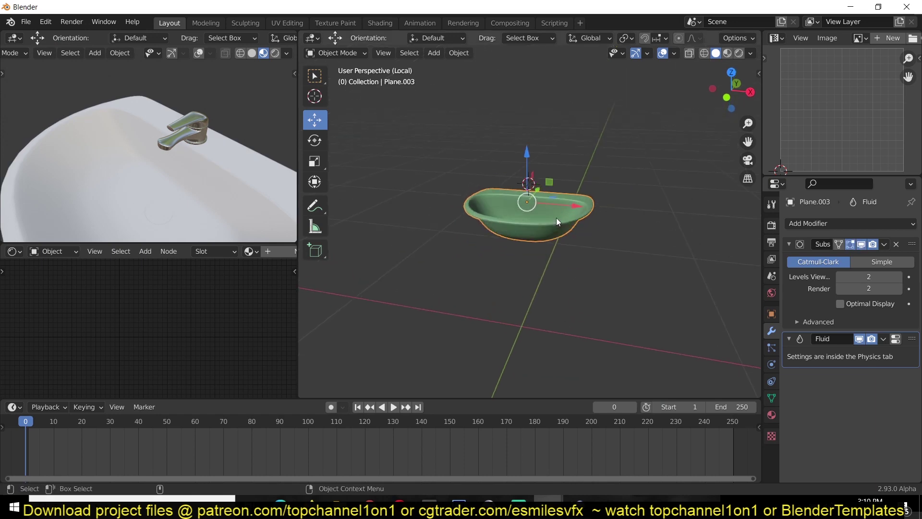
{"action": "scroll", "coordinate": [556, 218], "scroll_direction": "up", "scroll_amount": 5}
{"action": "middle_click_drag", "start_coordinate": [561, 228], "coordinate": [509, 186]}
{"action": "left_click", "coordinate": [532, 293]}
{"action": "middle_click_drag", "start_coordinate": [532, 293], "coordinate": [522, 333]}
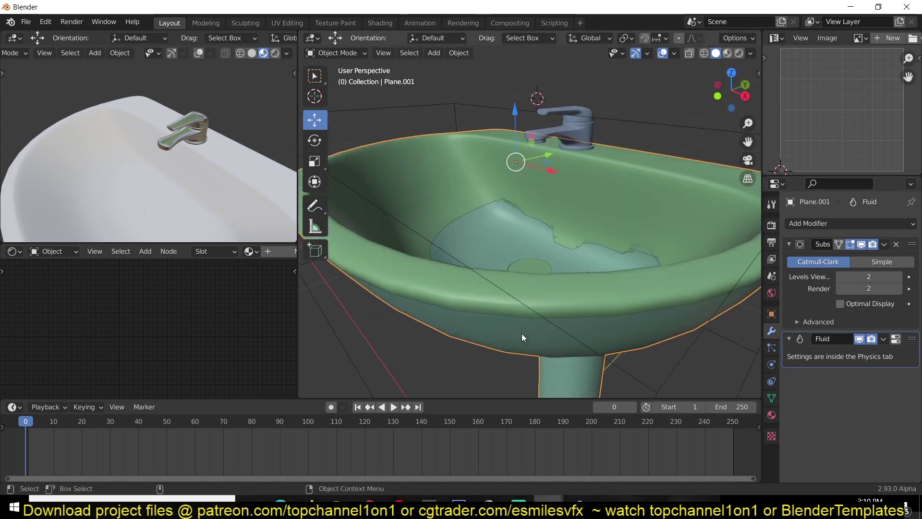
{"action": "scroll", "coordinate": [541, 286], "scroll_direction": "down", "scroll_amount": 4}
{"action": "middle_click_drag", "start_coordinate": [541, 286], "coordinate": [547, 252]}
{"action": "middle_click_drag", "start_coordinate": [606, 234], "coordinate": [555, 200]}
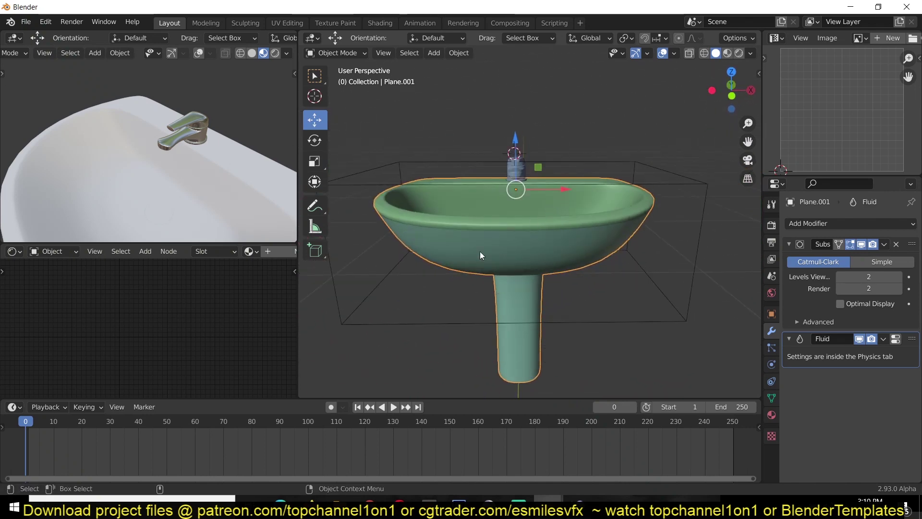
{"action": "middle_click_drag", "start_coordinate": [583, 272], "coordinate": [533, 287]}
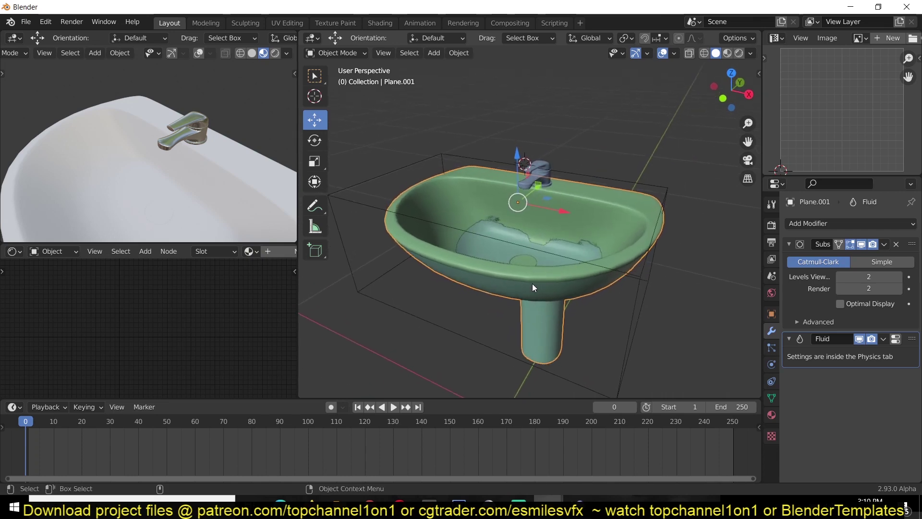
Remove the Fluid physics from the pedestal sink Plane.001
{"action": "key", "text": "h"}
{"action": "left_click", "coordinate": [537, 289]}
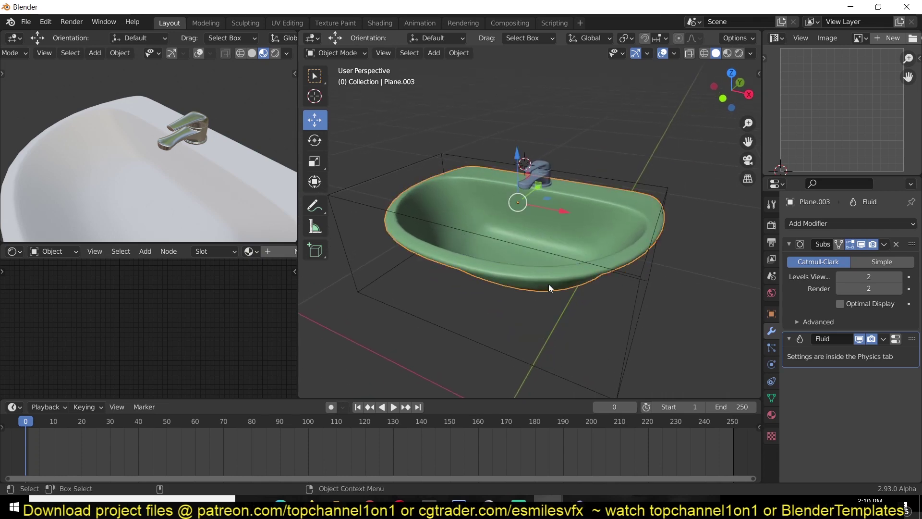
{"action": "key", "text": "ctrl+shift+z"}
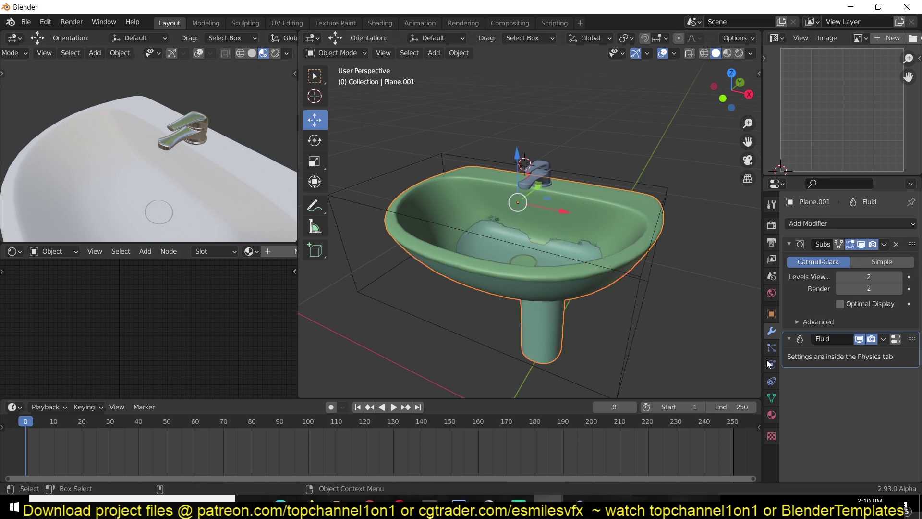
{"action": "left_click", "coordinate": [769, 364]}
{"action": "left_click", "coordinate": [866, 300]}
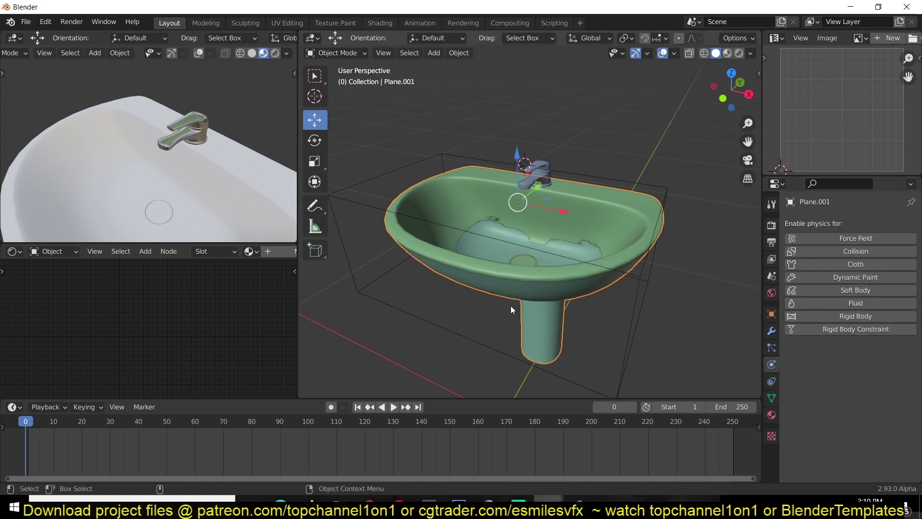
Undo, check the drain grate in wireframe, then turn on Is Planar for Plane.003's Collision effector
{"action": "key", "text": "ctrl+z"}
{"action": "key", "text": "ctrl+z"}
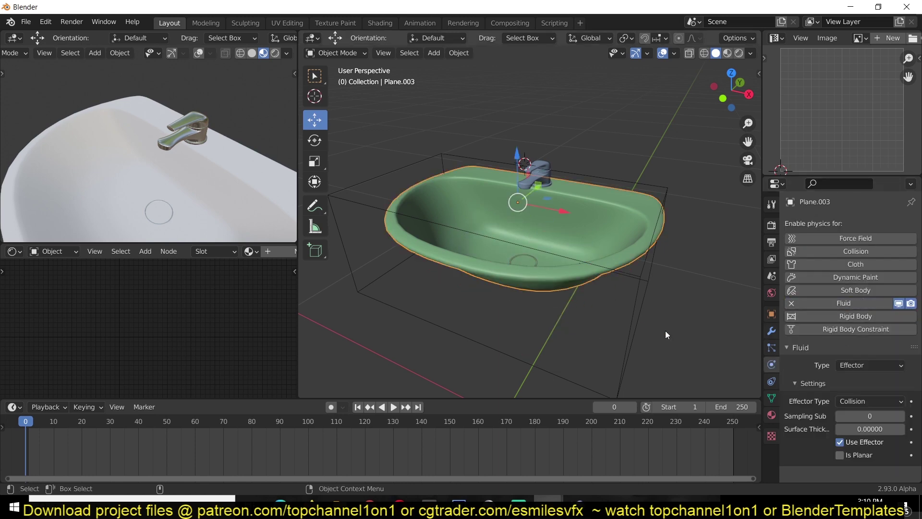
{"action": "scroll", "coordinate": [555, 273], "scroll_direction": "up", "scroll_amount": 5}
{"action": "left_click", "coordinate": [532, 255]}
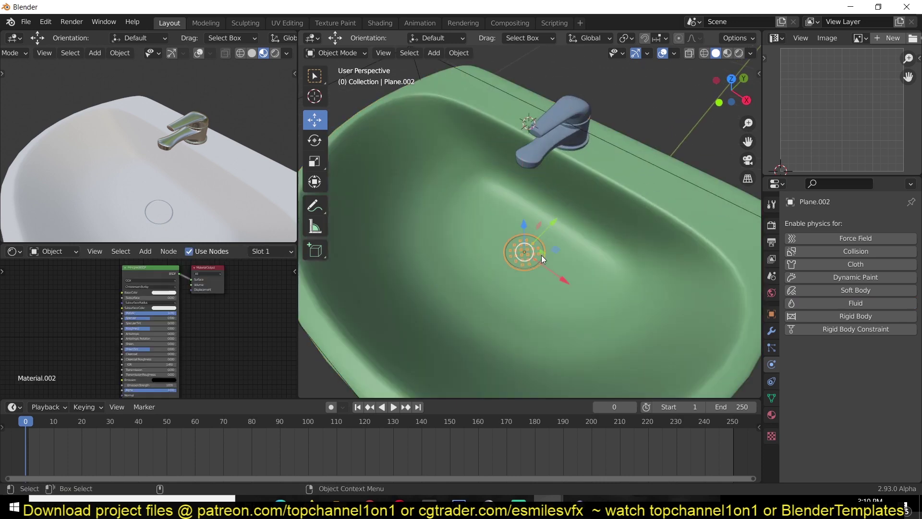
{"action": "key", "text": "shift+z"}
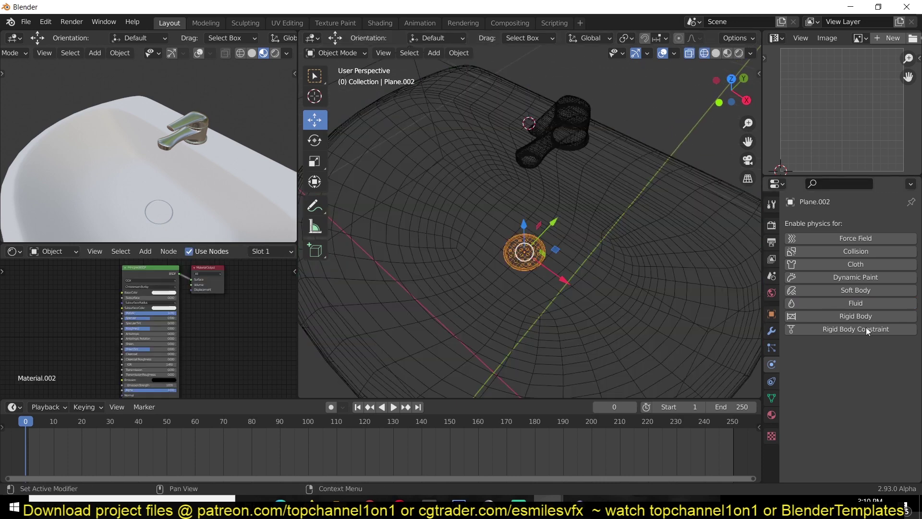
{"action": "scroll", "coordinate": [508, 302], "scroll_direction": "up", "scroll_amount": 4}
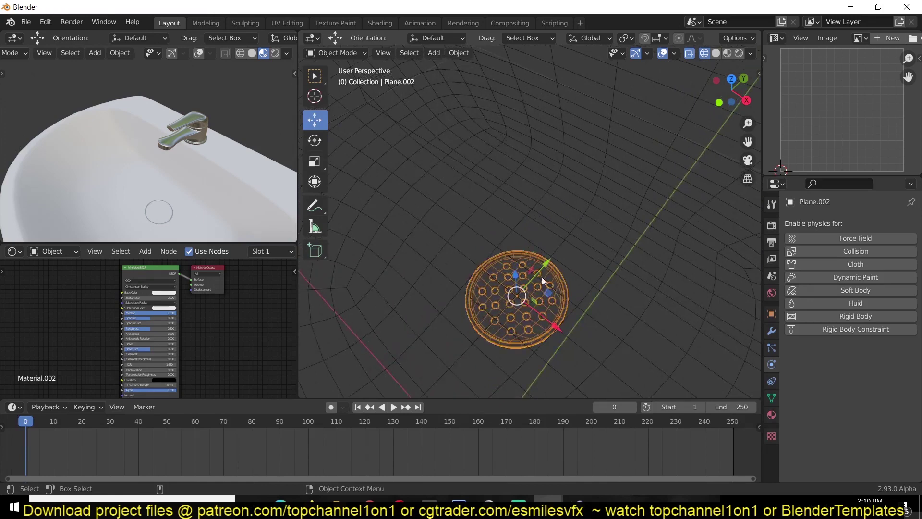
{"action": "scroll", "coordinate": [528, 352], "scroll_direction": "down", "scroll_amount": 8}
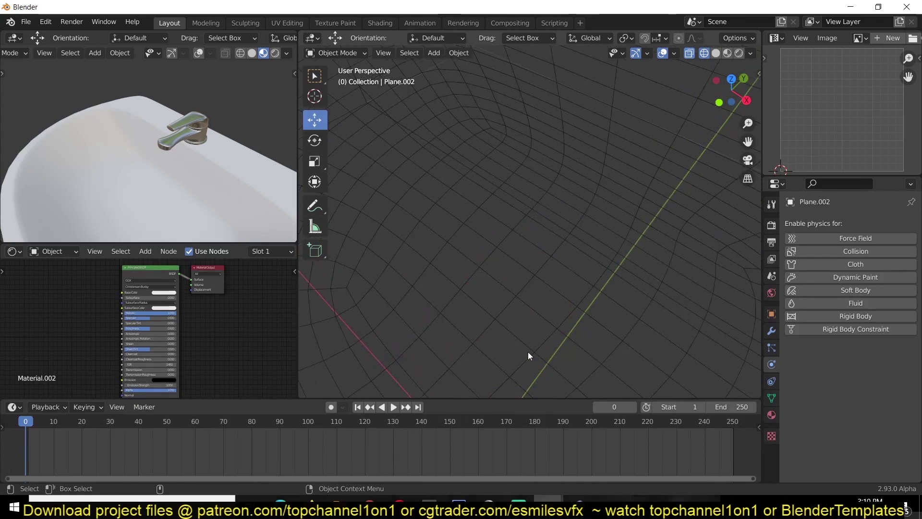
{"action": "key", "text": "shift+z"}
{"action": "left_click", "coordinate": [647, 295]}
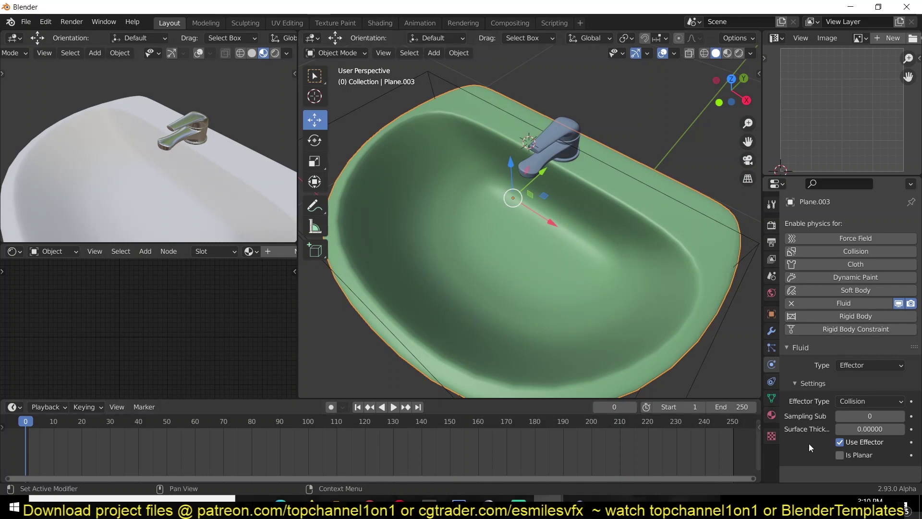
{"action": "left_click", "coordinate": [839, 455]}
Select the liquid domain Cube to show its Fluid Domain settings (resolution 62)
{"action": "scroll", "coordinate": [521, 337], "scroll_direction": "down", "scroll_amount": 4}
{"action": "middle_click_drag", "start_coordinate": [523, 364], "coordinate": [506, 225]}
{"action": "scroll", "coordinate": [514, 270], "scroll_direction": "up", "scroll_amount": 3}
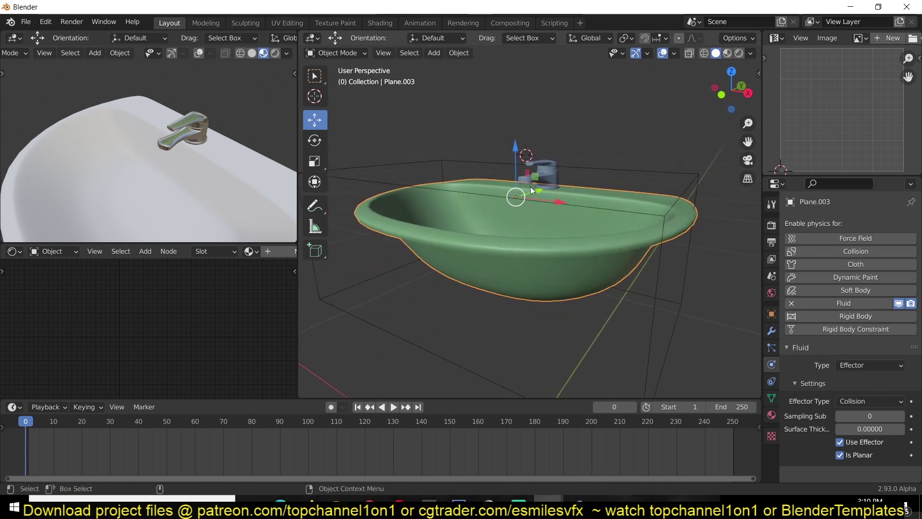
{"action": "middle_click_drag", "start_coordinate": [530, 187], "coordinate": [459, 195]}
{"action": "middle_click_drag", "start_coordinate": [519, 222], "coordinate": [488, 241]}
{"action": "scroll", "coordinate": [597, 304], "scroll_direction": "down", "scroll_amount": 3}
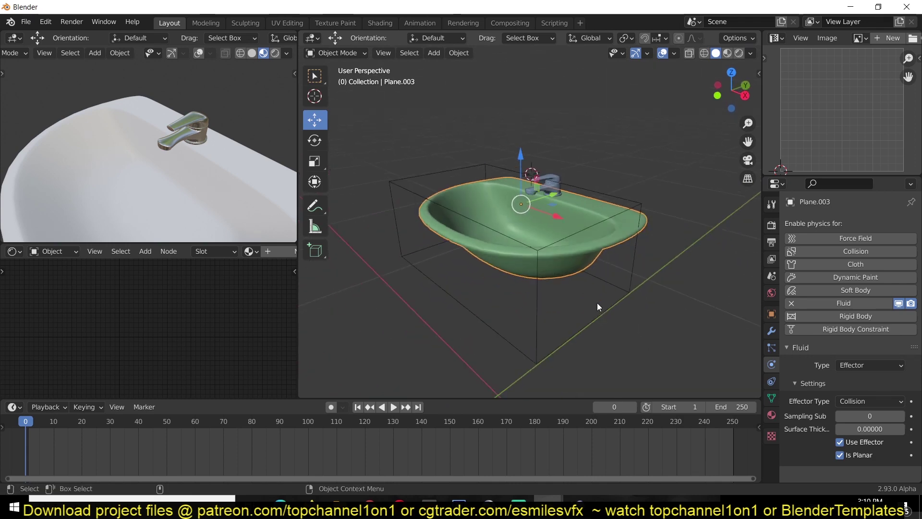
{"action": "middle_click_drag", "start_coordinate": [597, 304], "coordinate": [551, 264]}
{"action": "scroll", "coordinate": [552, 264], "scroll_direction": "up", "scroll_amount": 3}
{"action": "left_click", "coordinate": [666, 187]}
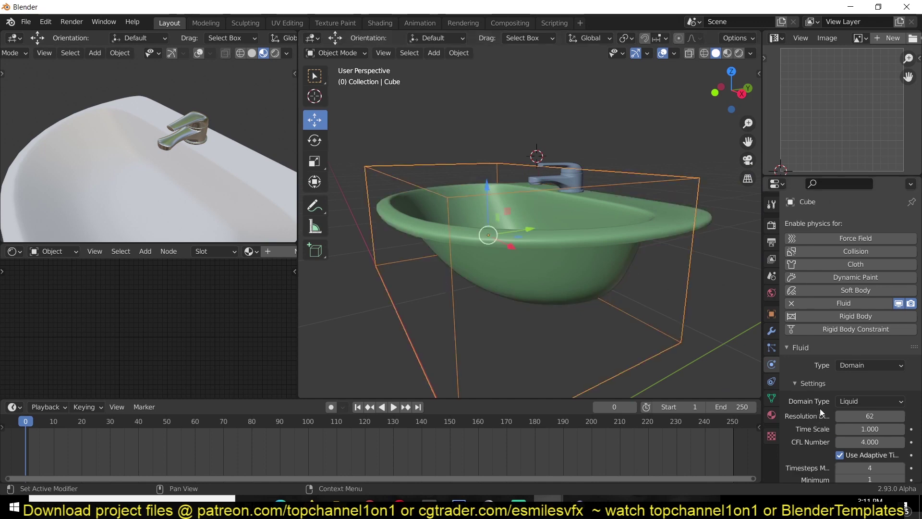
Raise the domain resolution to 64 and play the simulation in X-ray to watch the bowl fill
{"action": "left_click", "coordinate": [902, 416]}
{"action": "left_click", "coordinate": [902, 416]}
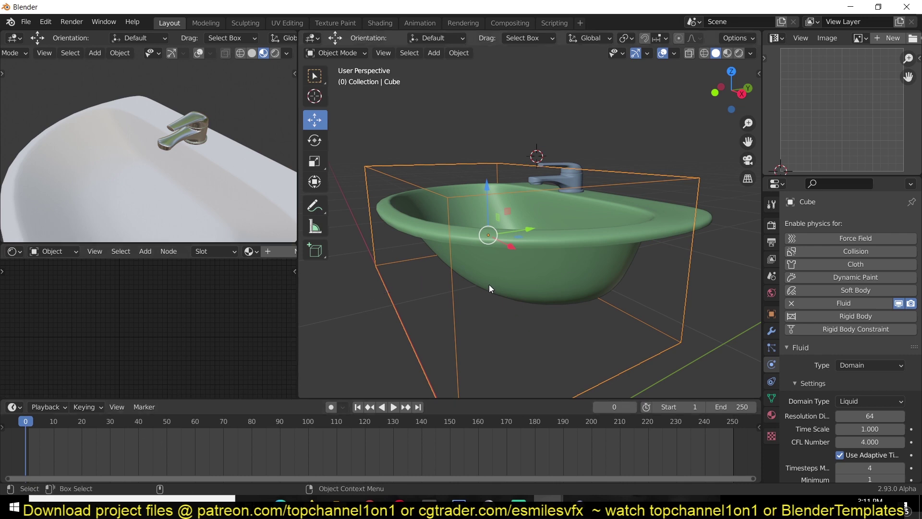
{"action": "key", "text": "space"}
{"action": "key", "text": "space"}
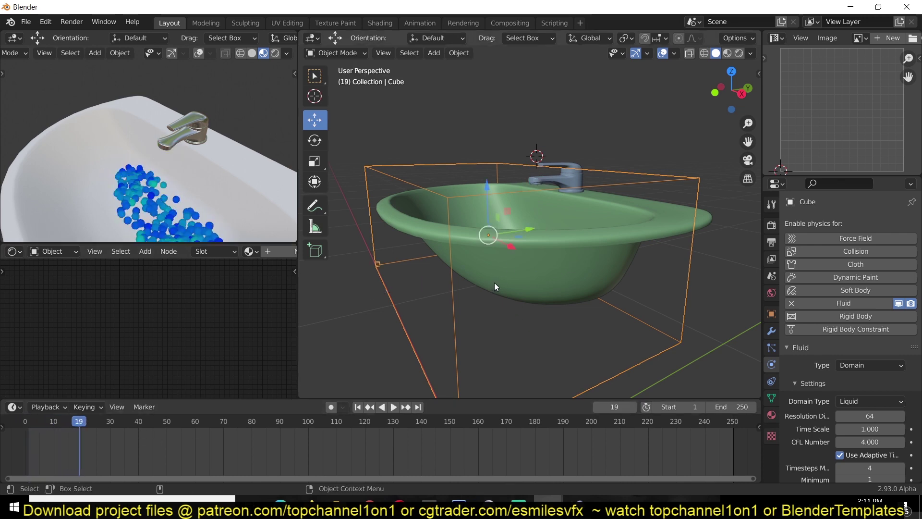
{"action": "mouse_move", "coordinate": [494, 282]}
{"action": "middle_mouse_down"}
{"action": "mouse_move", "coordinate": [461, 316]}
{"action": "mouse_move", "coordinate": [508, 291]}
{"action": "middle_mouse_up"}
{"action": "key", "text": "shift+z"}
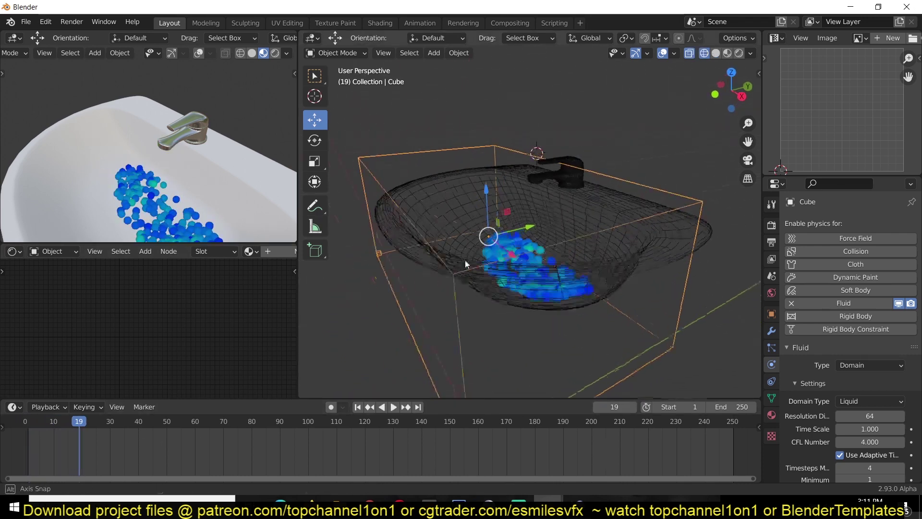
{"action": "middle_click_drag", "start_coordinate": [465, 260], "coordinate": [554, 223]}
{"action": "key", "text": "space"}
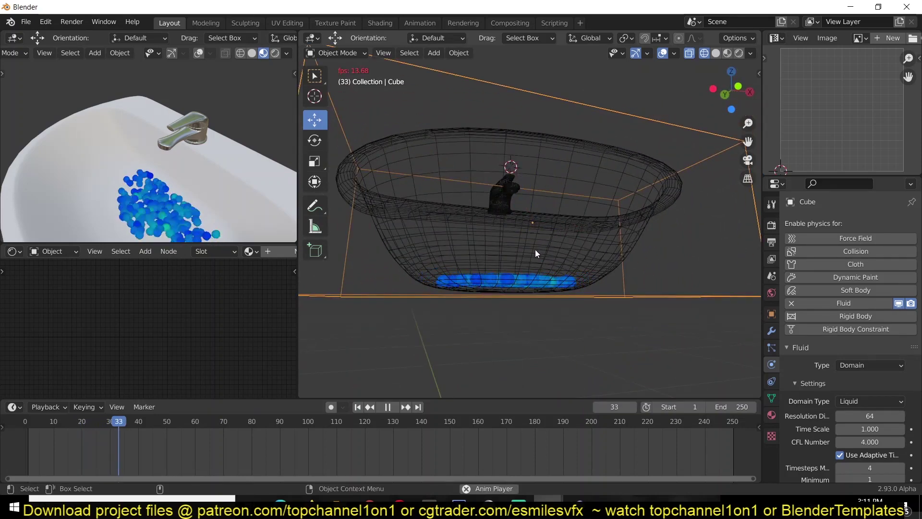
{"action": "key", "text": "Escape"}
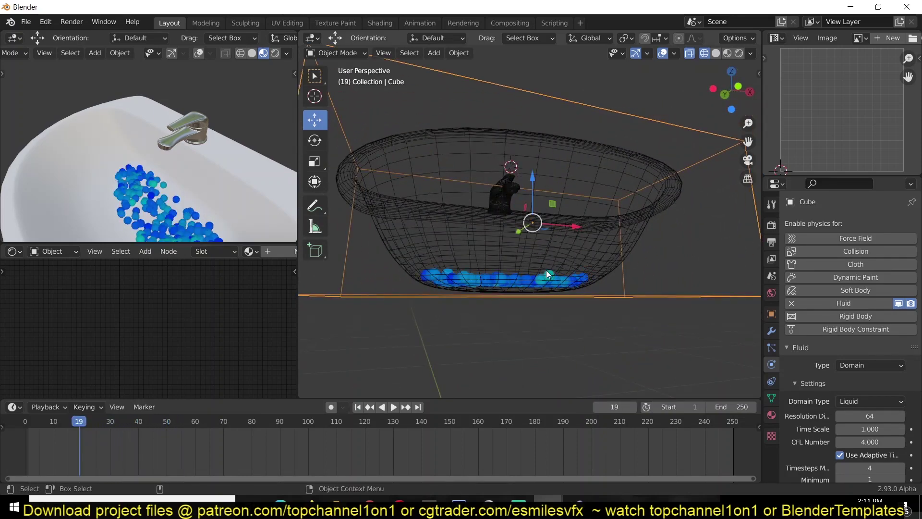
Select the faucet inflow object Circle.001 in the spout
{"action": "middle_click_drag", "start_coordinate": [546, 269], "coordinate": [455, 230]}
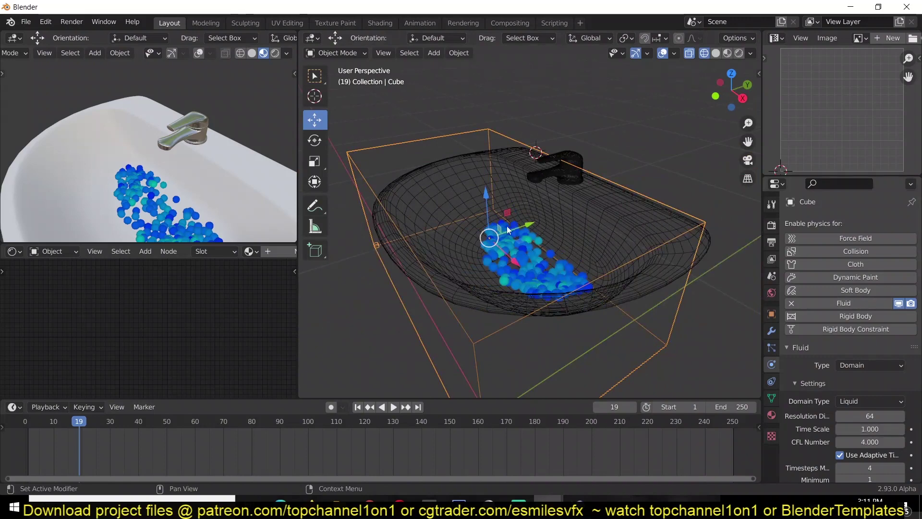
{"action": "scroll", "coordinate": [506, 226], "scroll_direction": "up", "scroll_amount": 6}
{"action": "left_click", "coordinate": [546, 183]}
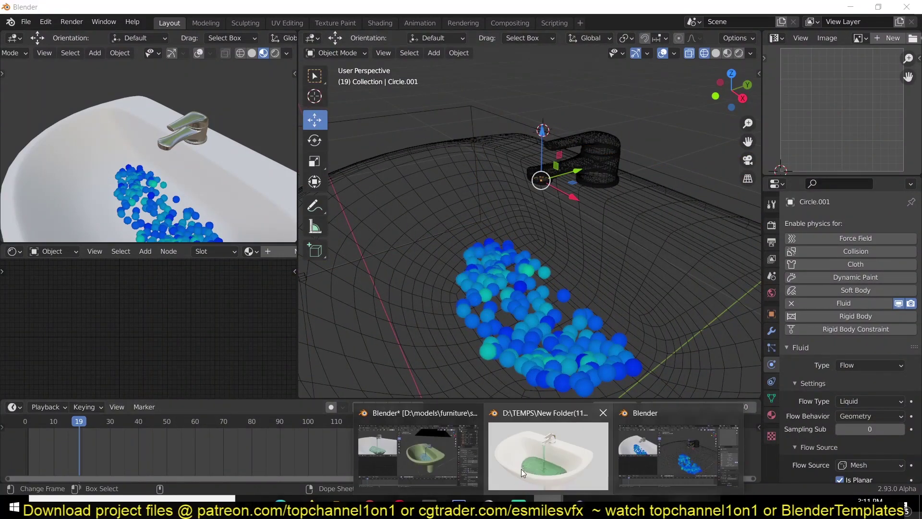
Switch to the finished sink file and play its animation from the start
{"action": "left_click", "coordinate": [521, 469]}
{"action": "right_click", "coordinate": [54, 456]}
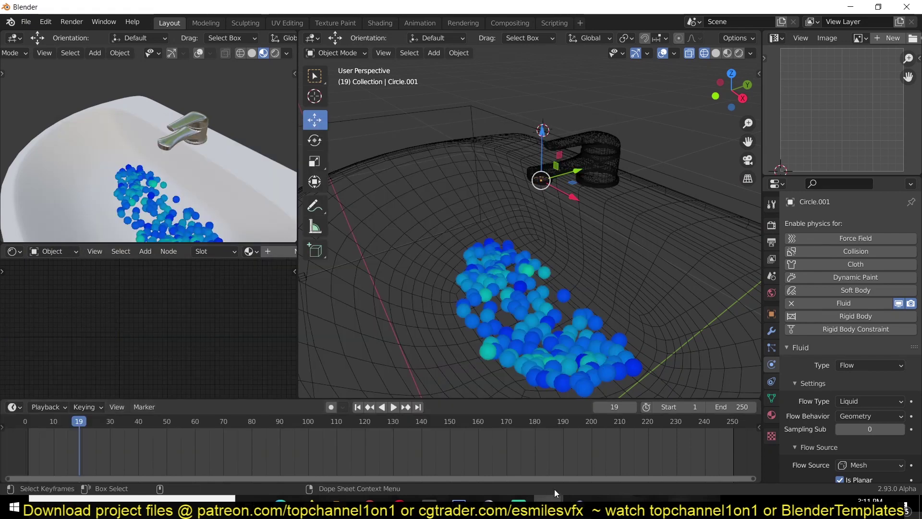
{"action": "mouse_move", "coordinate": [552, 502]}
{"action": "left_click", "coordinate": [416, 454]}
{"action": "left_click", "coordinate": [23, 456]}
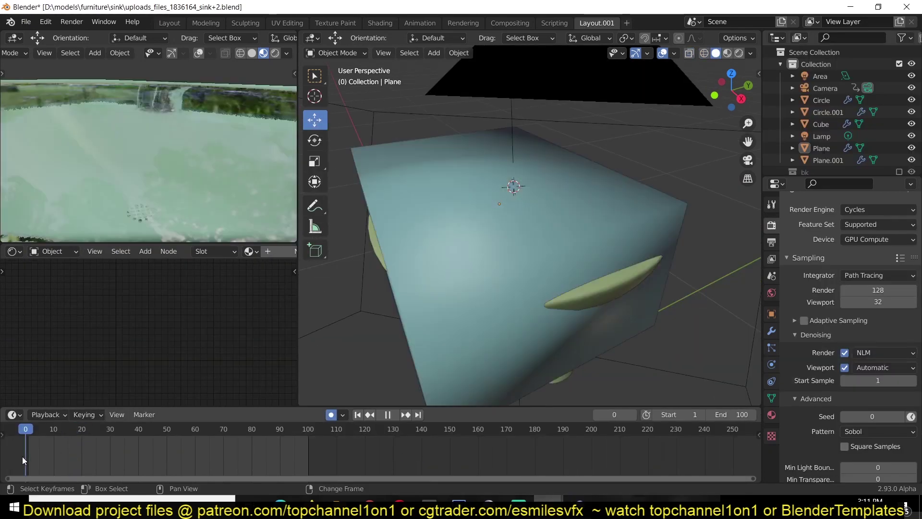
{"action": "key", "text": "space"}
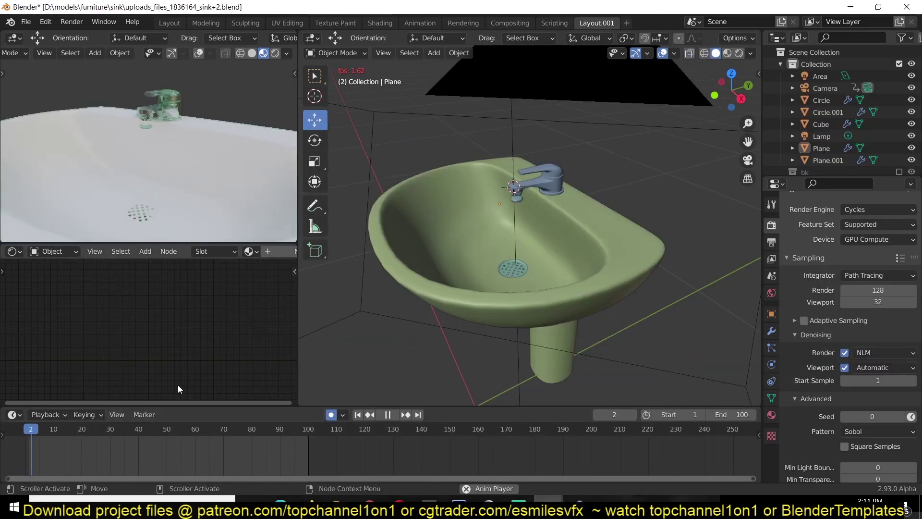
Play the rendered frame sequence from the start, then return to the working Blender scene
{"action": "mouse_move", "coordinate": [547, 509]}
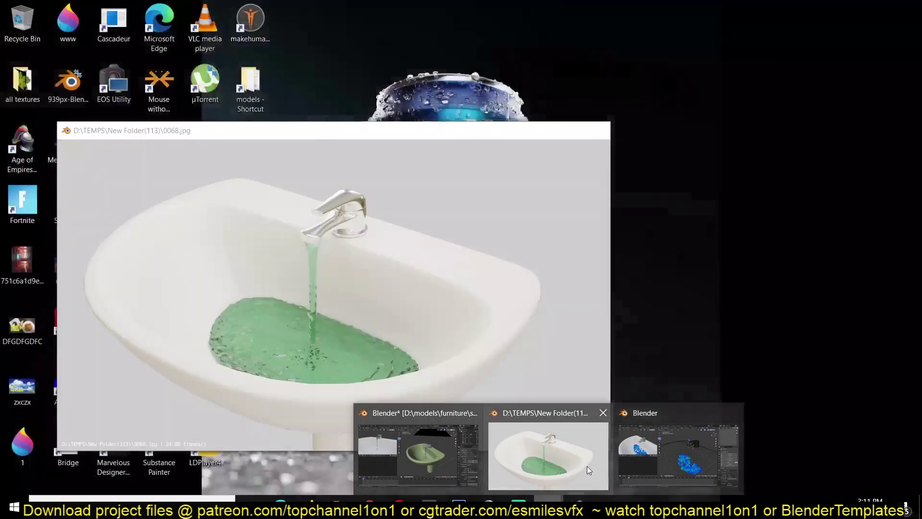
{"action": "left_click", "coordinate": [586, 465]}
{"action": "left_click_drag", "start_coordinate": [407, 346], "coordinate": [9, 359]}
{"action": "key", "text": "space"}
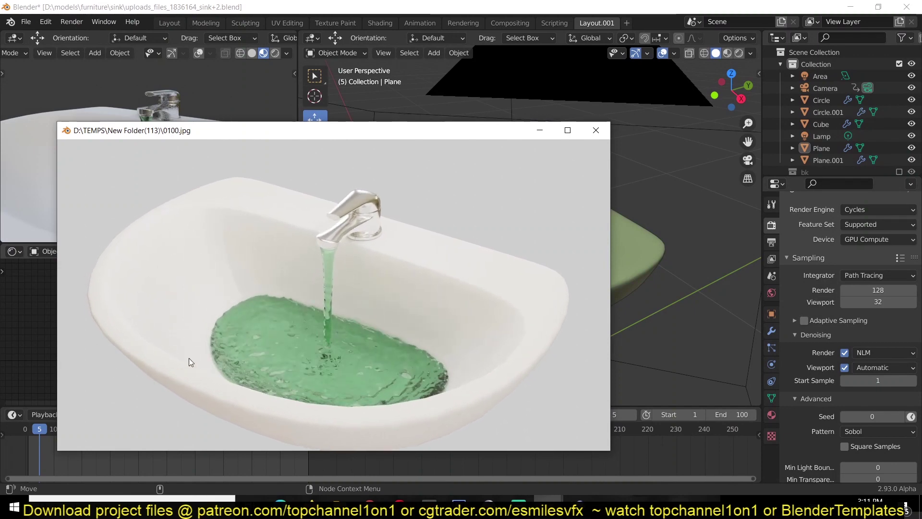
{"action": "left_click", "coordinate": [548, 502]}
{"action": "left_click", "coordinate": [620, 461]}
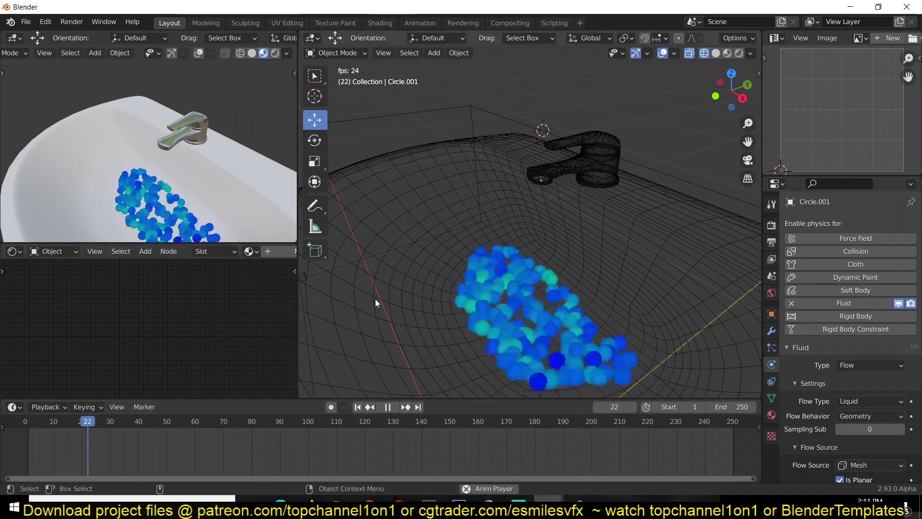
Change Circle.001's Flow Behavior from Geometry to Inflow and rewind the simulation to frame 0
{"action": "left_click", "coordinate": [724, 456]}
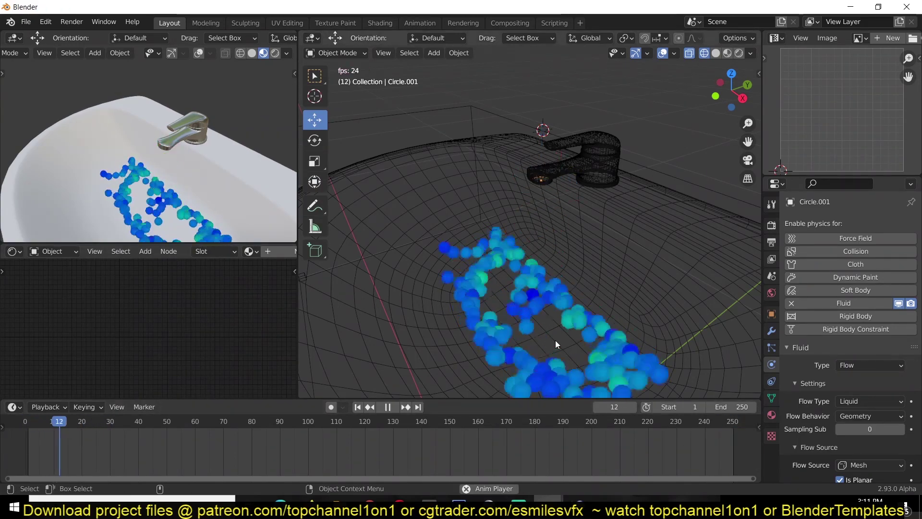
{"action": "key", "text": "space"}
{"action": "middle_click_drag", "start_coordinate": [553, 343], "coordinate": [563, 287]}
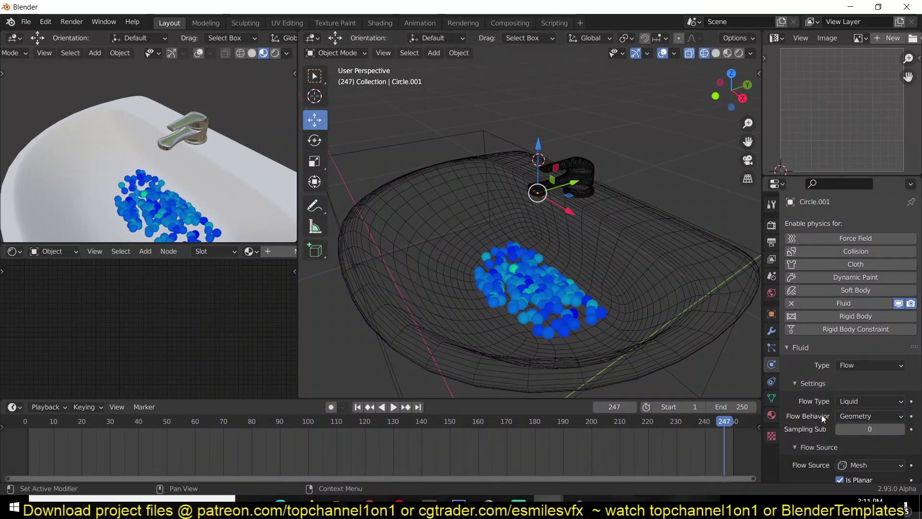
{"action": "left_click", "coordinate": [880, 419]}
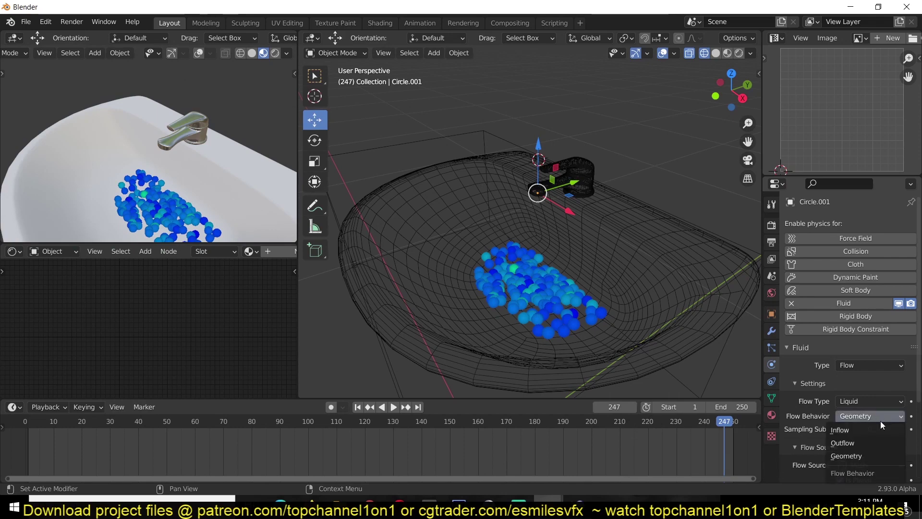
{"action": "left_click", "coordinate": [872, 429]}
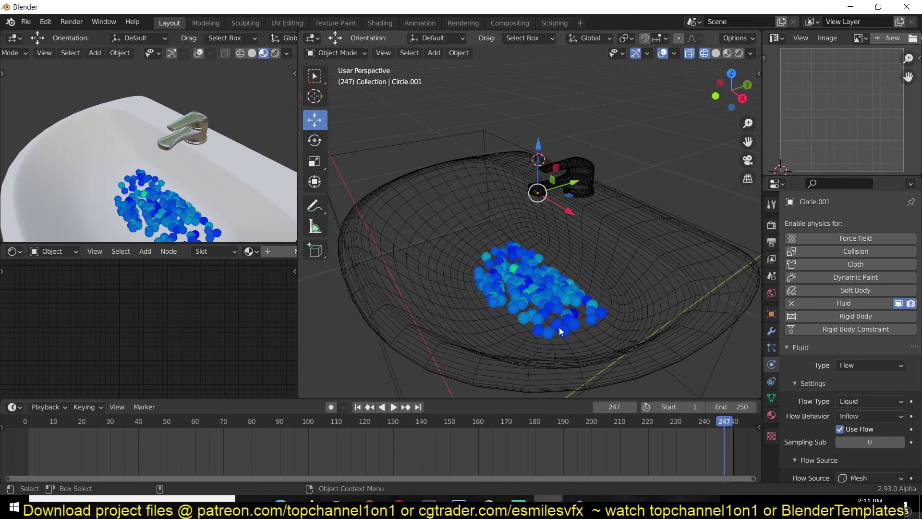
{"action": "middle_click_drag", "start_coordinate": [559, 327], "coordinate": [586, 298]}
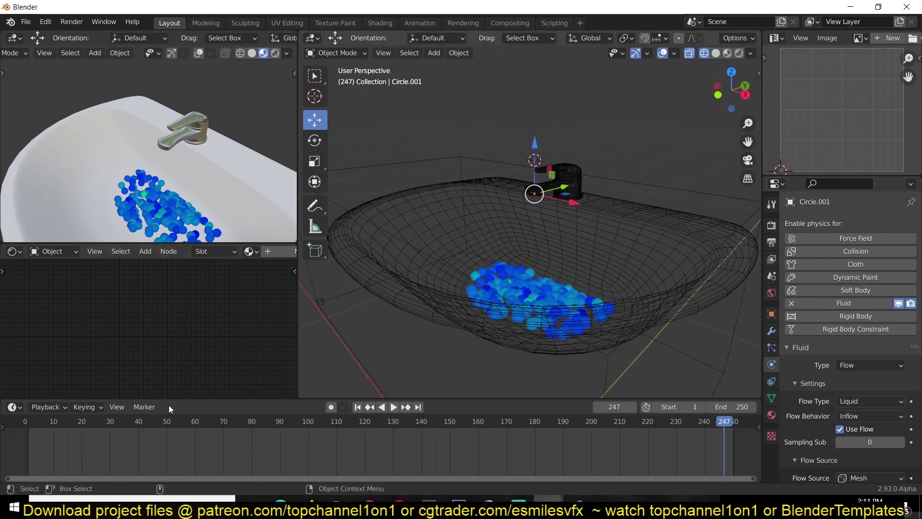
{"action": "left_click", "coordinate": [12, 422]}
Bump the domain resolution to 66 and preview the water column under the spout to frame 23
{"action": "left_click", "coordinate": [733, 232]}
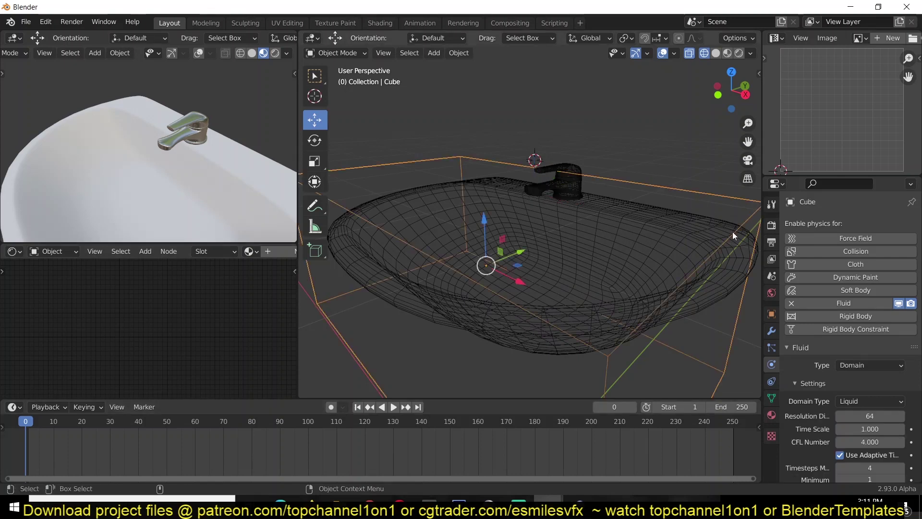
{"action": "left_click", "coordinate": [902, 416]}
{"action": "left_click", "coordinate": [901, 416]}
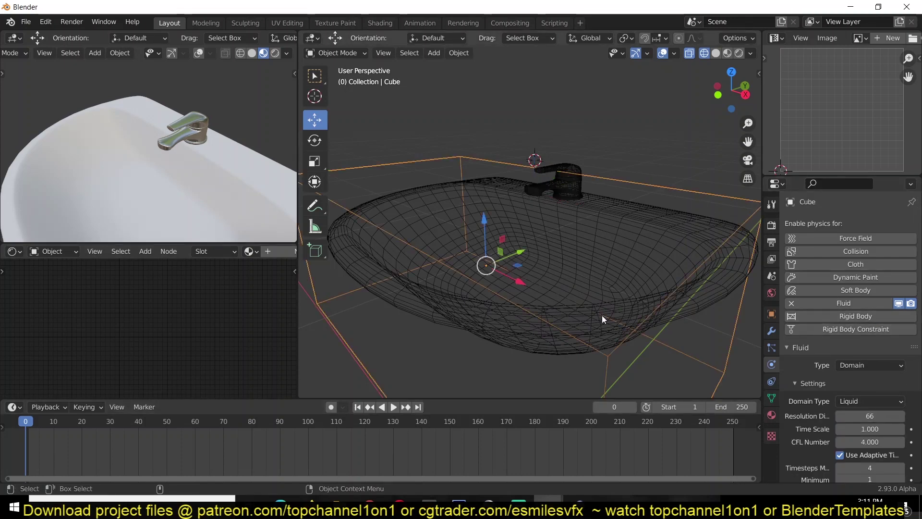
{"action": "key", "text": "space"}
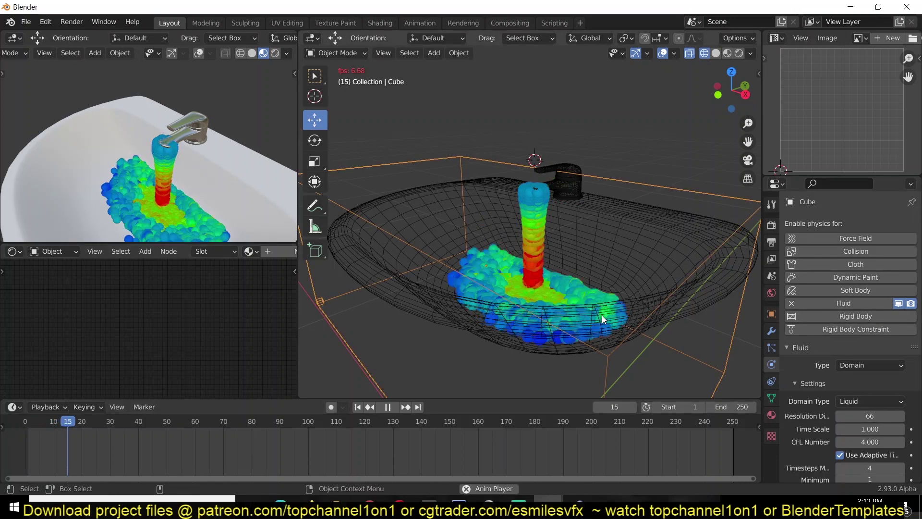
{"action": "key", "text": "space"}
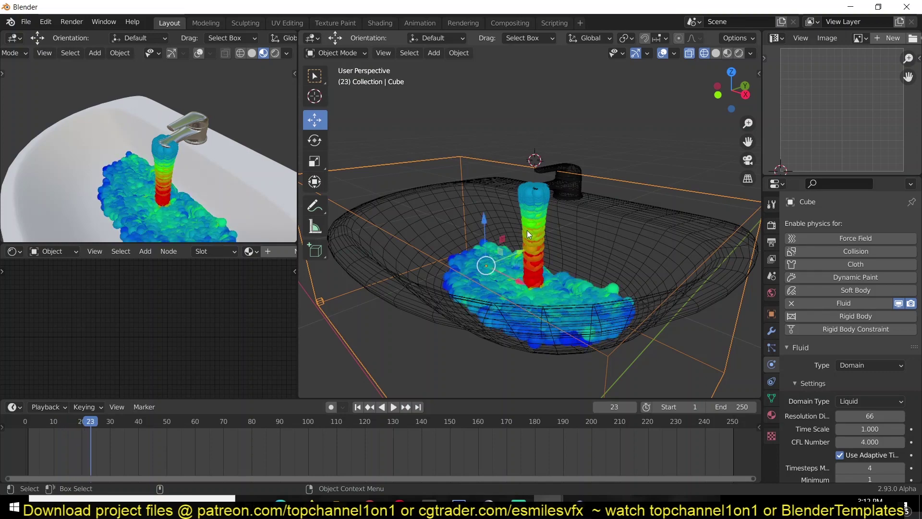
{"action": "middle_click_drag", "start_coordinate": [526, 230], "coordinate": [488, 269]}
{"action": "scroll", "coordinate": [523, 234], "scroll_direction": "up", "scroll_amount": 3}
{"action": "middle_click_drag", "start_coordinate": [532, 227], "coordinate": [514, 316], "text": "shift"}
{"action": "scroll", "coordinate": [514, 316], "scroll_direction": "up", "scroll_amount": 4}
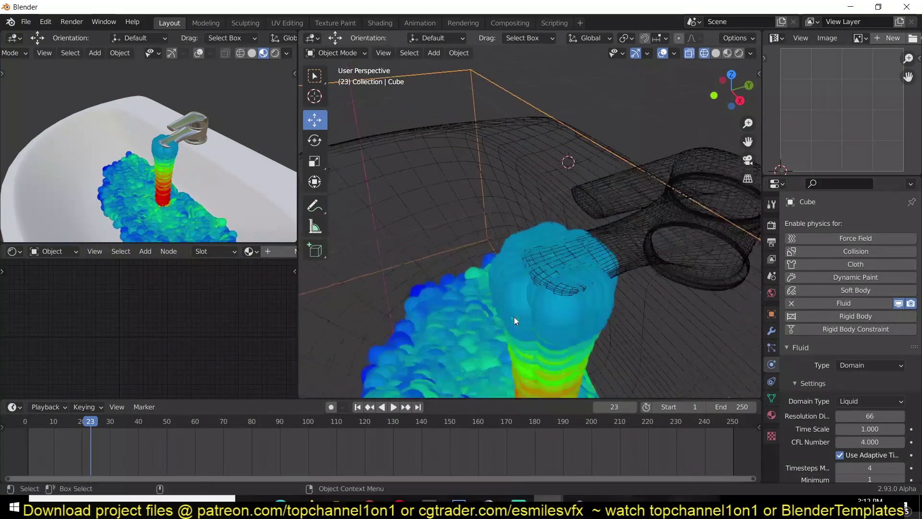
{"action": "scroll", "coordinate": [505, 287], "scroll_direction": "up", "scroll_amount": 2}
{"action": "middle_click_drag", "start_coordinate": [497, 263], "coordinate": [401, 152], "text": "shift"}
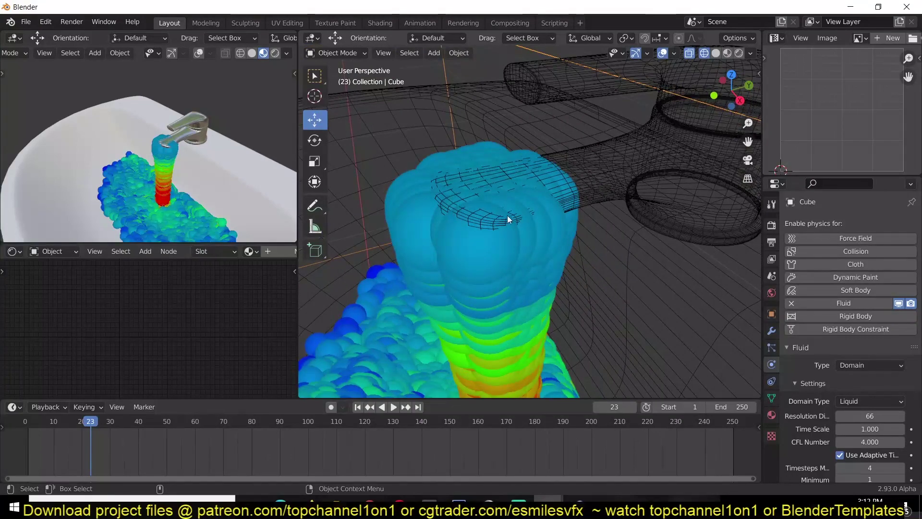
{"action": "middle_click_drag", "start_coordinate": [507, 215], "coordinate": [538, 301]}
From a top view, enter 90 as the domain's Resolution Divisions
{"action": "key", "text": "KP_7"}
{"action": "scroll", "coordinate": [541, 312], "scroll_direction": "down", "scroll_amount": 3}
{"action": "scroll", "coordinate": [540, 312], "scroll_direction": "down", "scroll_amount": 4}
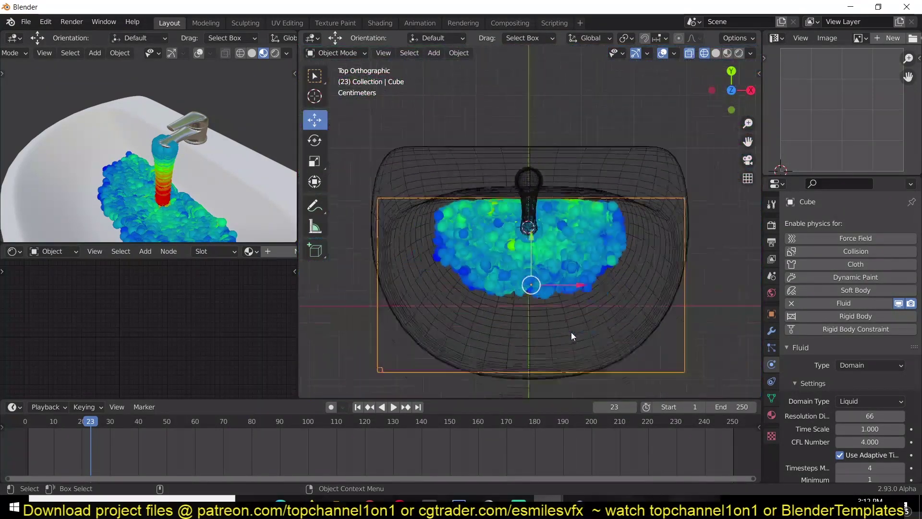
{"action": "scroll", "coordinate": [808, 430], "scroll_direction": "down", "scroll_amount": 5}
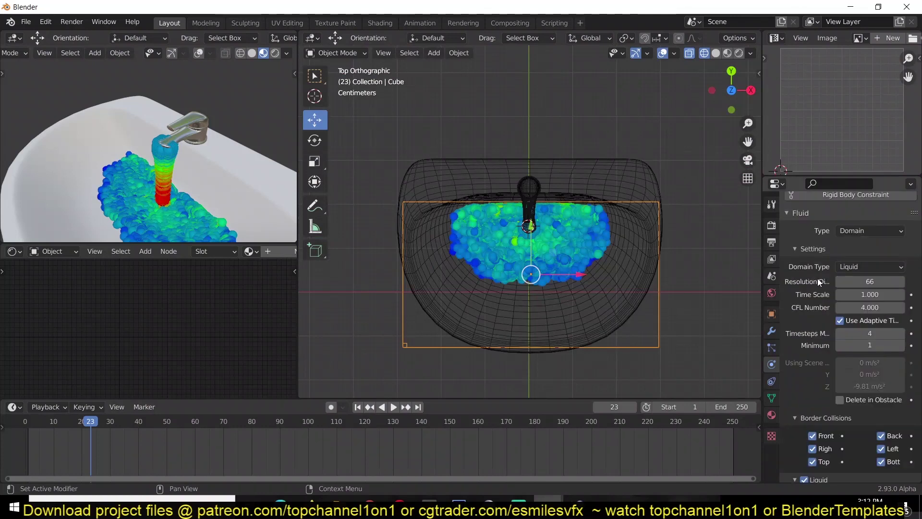
{"action": "left_click", "coordinate": [858, 281]}
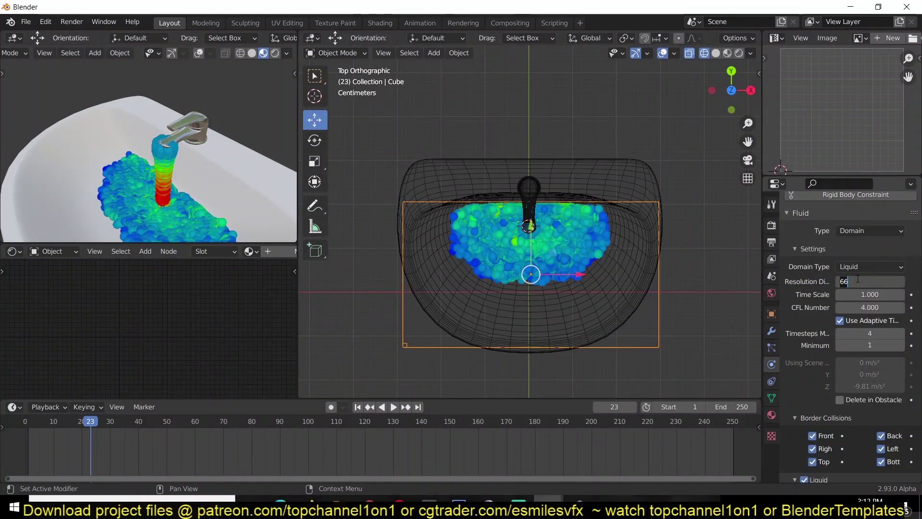
{"action": "type", "text": "90"}
{"action": "key", "text": "Return"}
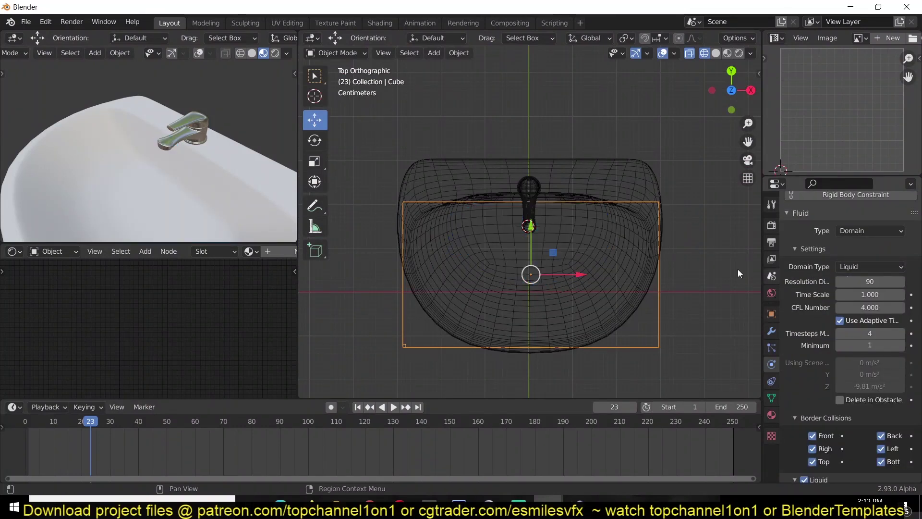
Replay the simulation from frame 1 at resolution 90, stopping at frame 11 to inspect the stream
{"action": "middle_click_drag", "start_coordinate": [737, 268], "coordinate": [365, 294]}
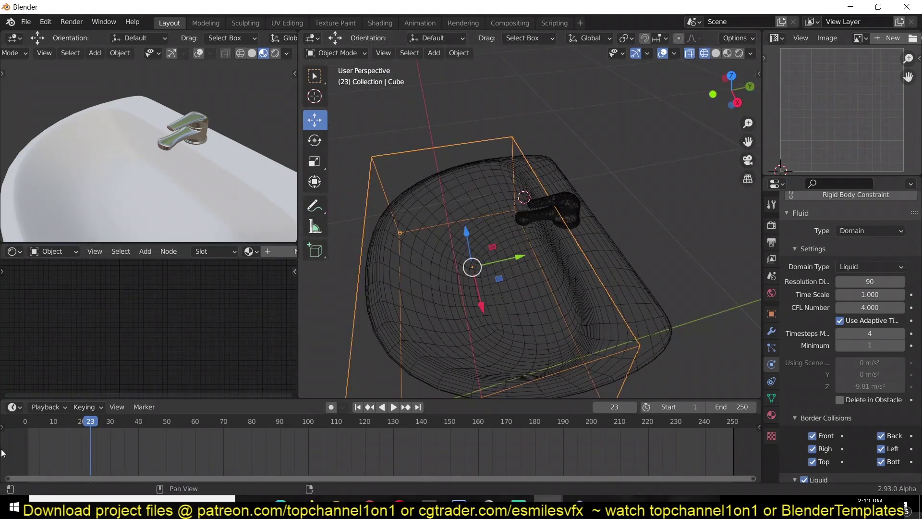
{"action": "key", "text": "shift+Left"}
{"action": "key", "text": "space"}
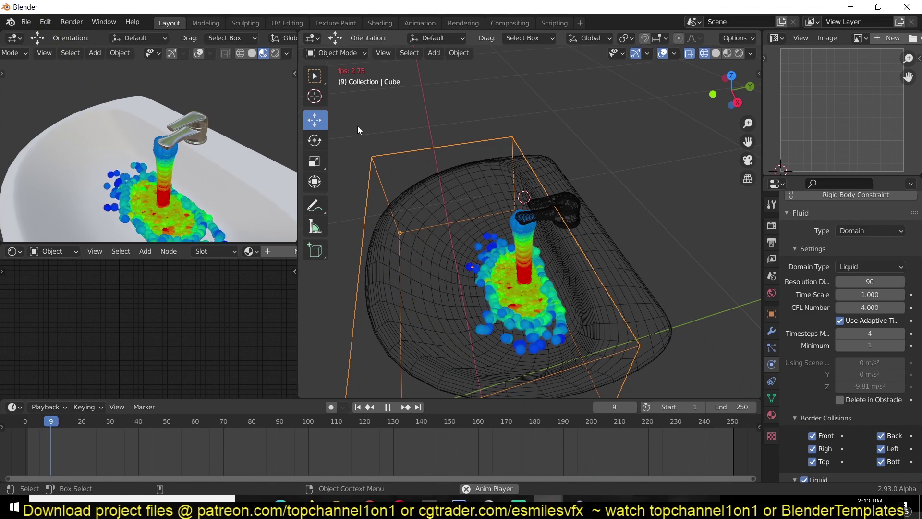
{"action": "key", "text": "space"}
{"action": "scroll", "coordinate": [554, 253], "scroll_direction": "up", "scroll_amount": 5}
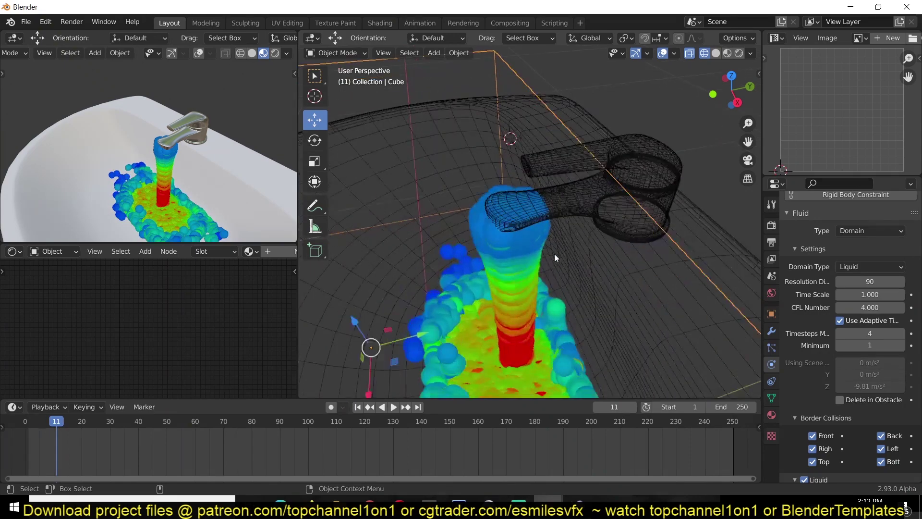
{"action": "key", "text": "grave"}
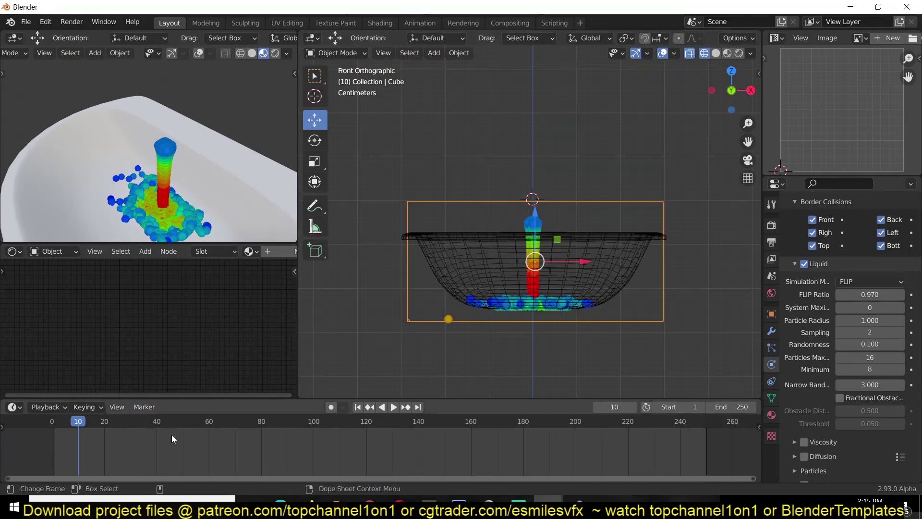
{"action": "middle_click_drag", "start_coordinate": [486, 267], "coordinate": [425, 326]}
{"action": "scroll", "coordinate": [422, 324], "scroll_direction": "up", "scroll_amount": 4}
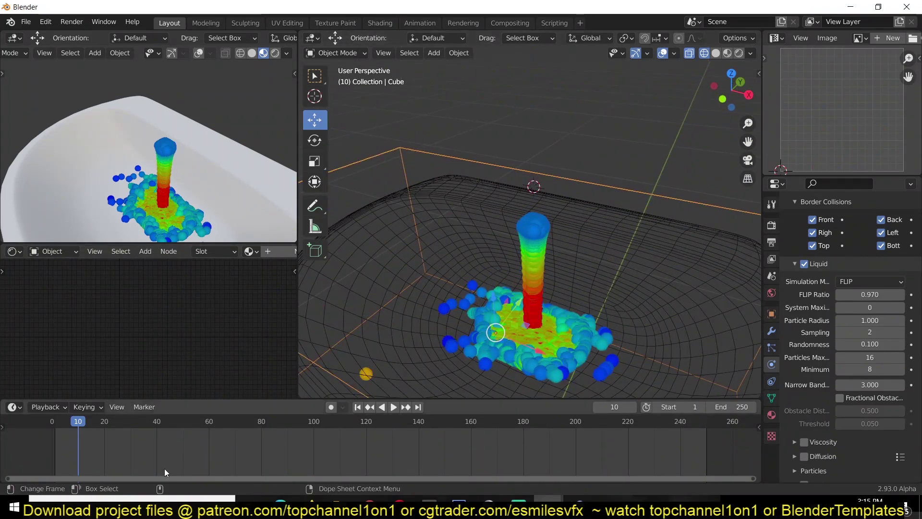
Verify Circle.001 uses Inflow with Use Flow, then reselect the domain and edit Resolution Divisions
{"action": "middle_click_drag", "start_coordinate": [551, 216], "coordinate": [613, 194]}
{"action": "left_click", "coordinate": [544, 223]}
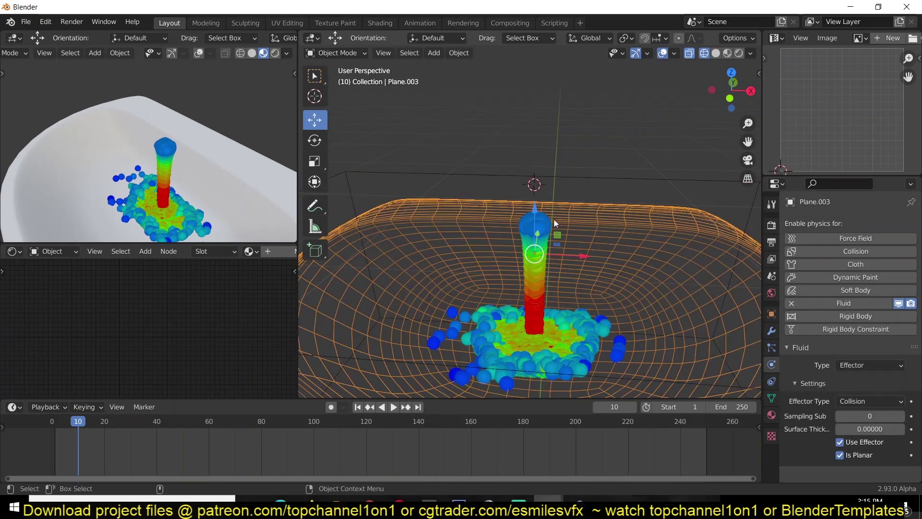
{"action": "middle_click_drag", "start_coordinate": [554, 221], "coordinate": [595, 198]}
{"action": "left_click", "coordinate": [531, 216]}
{"action": "scroll", "coordinate": [532, 217], "scroll_direction": "up", "scroll_amount": 4}
{"action": "left_click", "coordinate": [547, 227]}
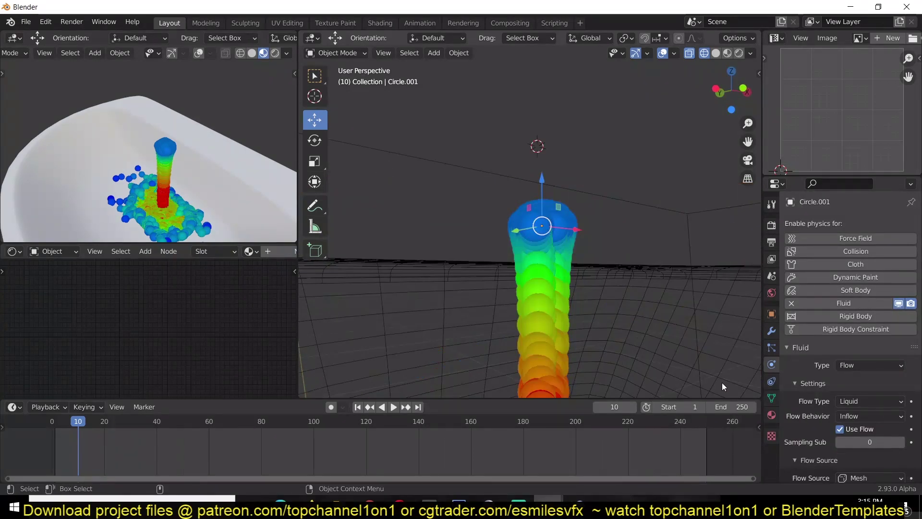
{"action": "scroll", "coordinate": [831, 425], "scroll_direction": "down", "scroll_amount": 2}
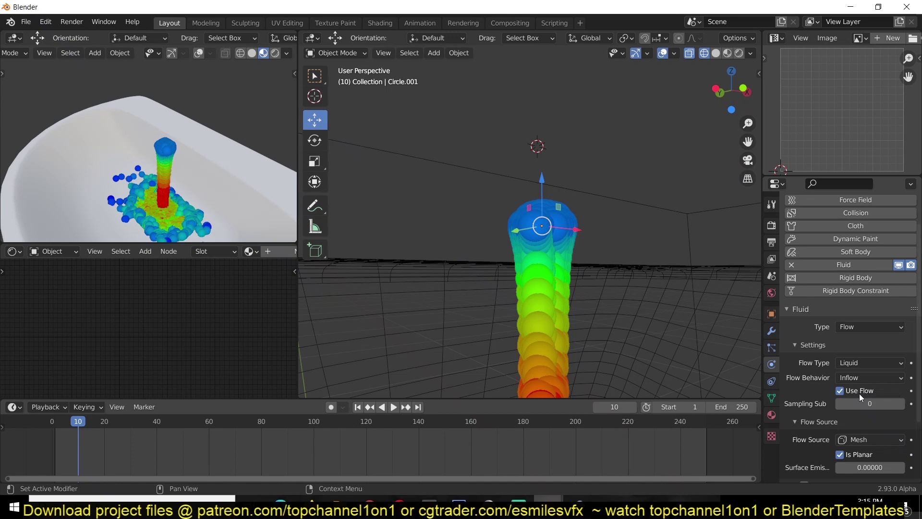
{"action": "left_click", "coordinate": [601, 193]}
{"action": "left_click", "coordinate": [884, 378]}
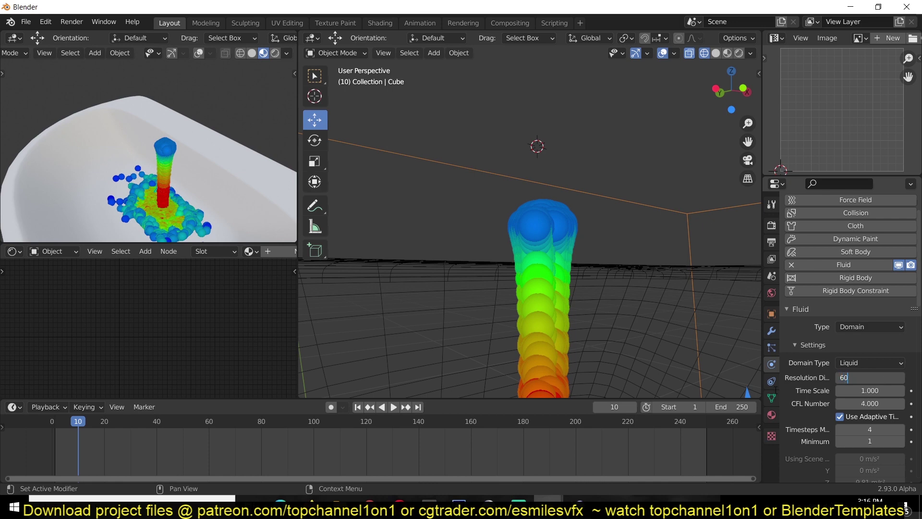
Confirm resolution 60 and replay the simulation from the start, pausing at frames 25 and 29
{"action": "key", "text": "Return"}
{"action": "left_click", "coordinate": [54, 445]}
{"action": "key", "text": "space"}
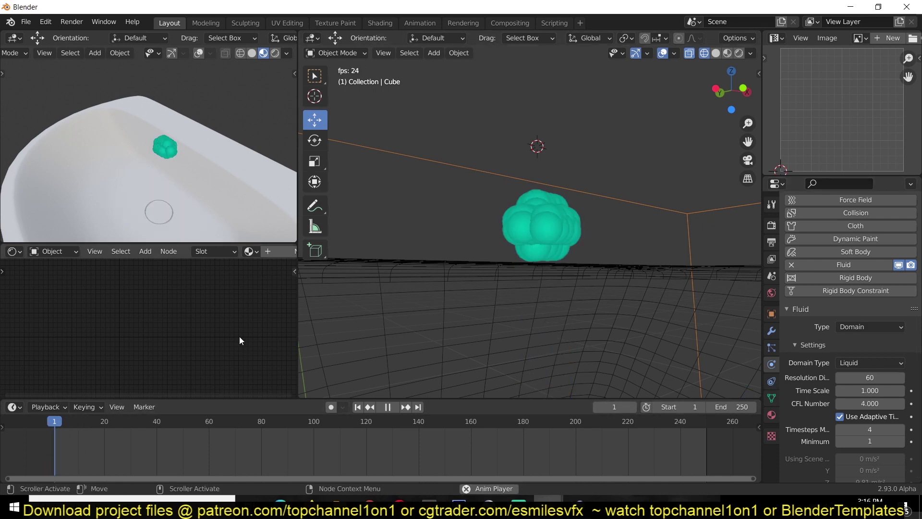
{"action": "scroll", "coordinate": [433, 331], "scroll_direction": "down", "scroll_amount": 3}
{"action": "middle_click_drag", "start_coordinate": [433, 332], "coordinate": [472, 351]}
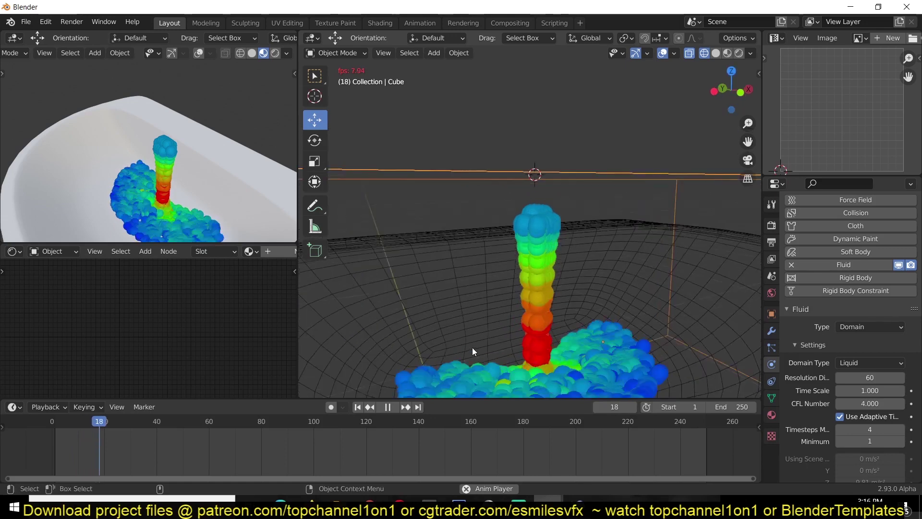
{"action": "scroll", "coordinate": [472, 347], "scroll_direction": "down", "scroll_amount": 5}
{"action": "key", "text": "space"}
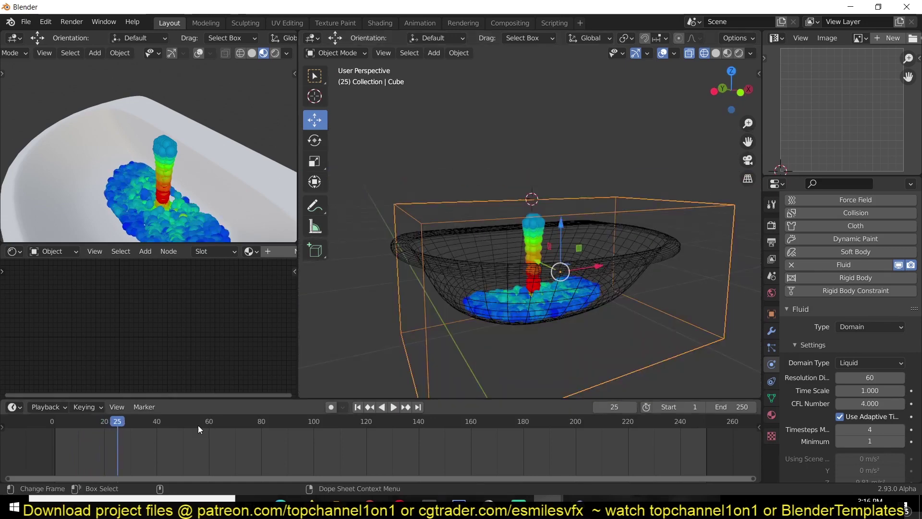
{"action": "key", "text": "space"}
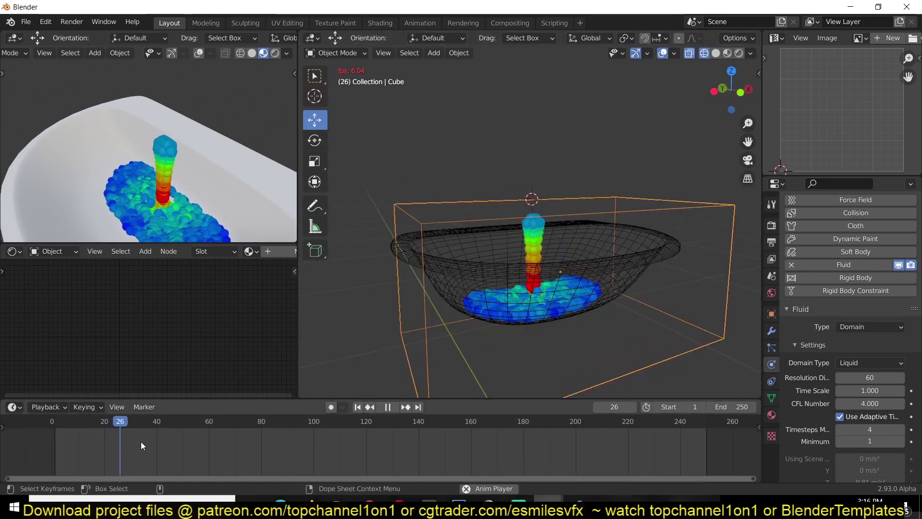
{"action": "key", "text": "space"}
{"action": "scroll", "coordinate": [527, 292], "scroll_direction": "up", "scroll_amount": 8}
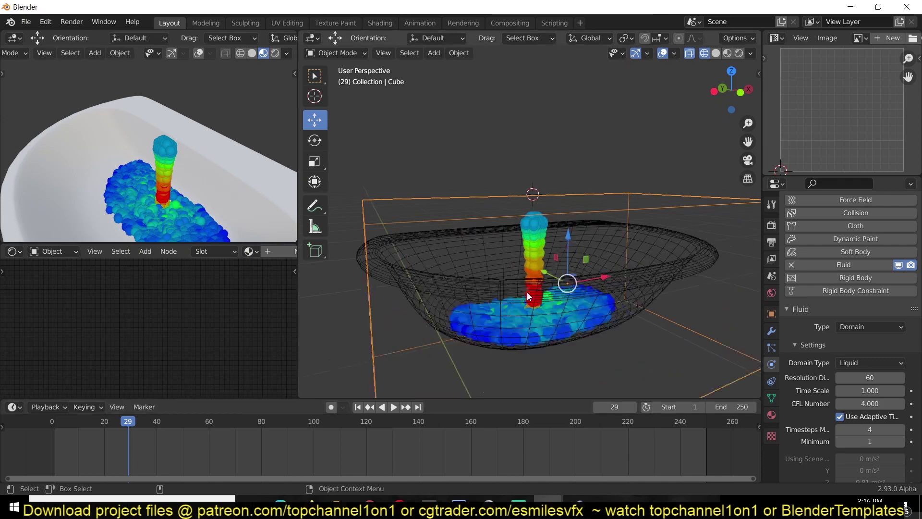
{"action": "middle_click_drag", "start_coordinate": [540, 214], "coordinate": [548, 204]}
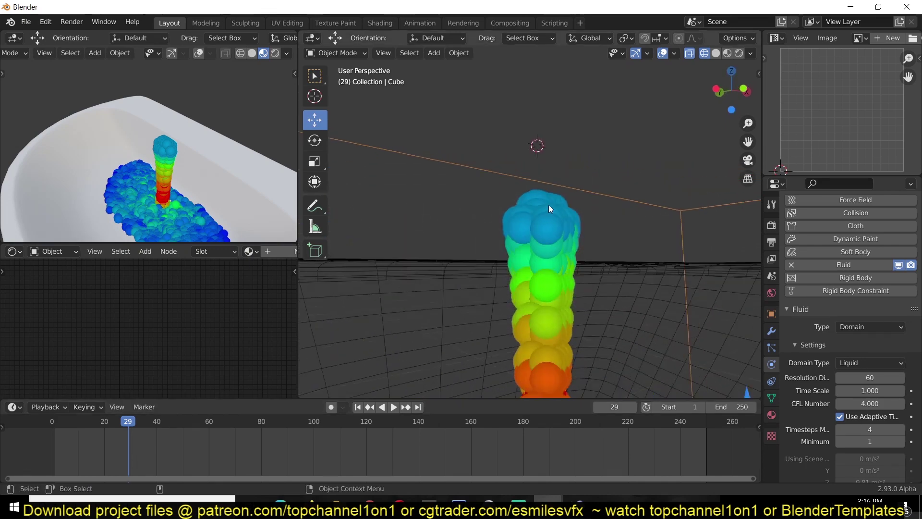
Turn the Image Editor panel into the Outliner and select the Circle.001 inflow
{"action": "left_click", "coordinate": [782, 41]}
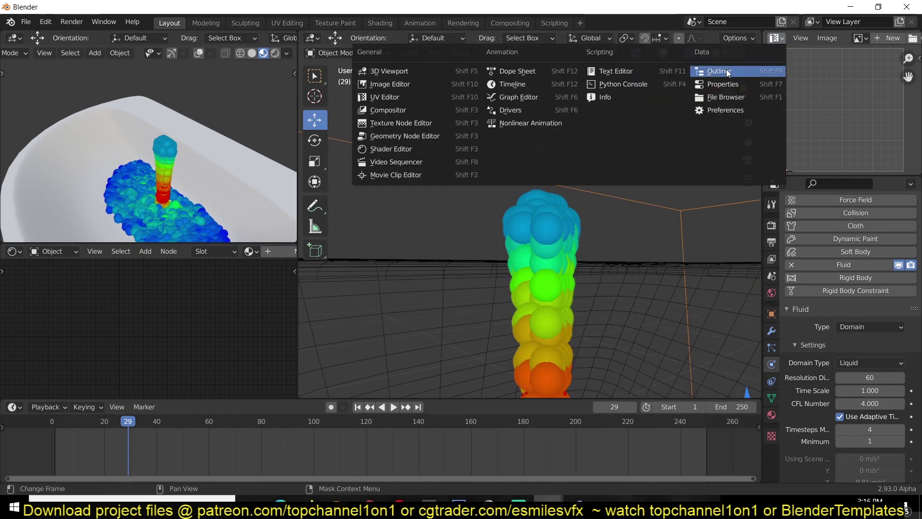
{"action": "left_click", "coordinate": [726, 70]}
{"action": "left_click", "coordinate": [826, 101]}
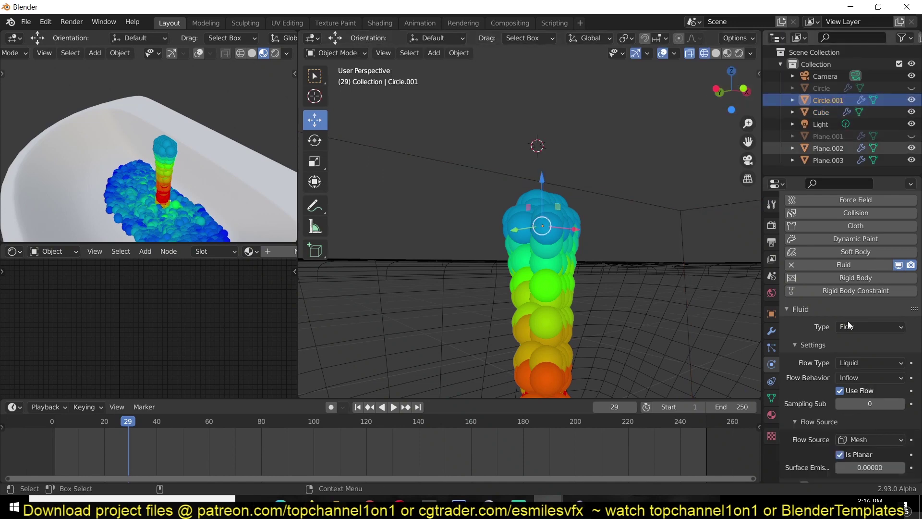
{"action": "scroll", "coordinate": [840, 384], "scroll_direction": "down", "scroll_amount": 4}
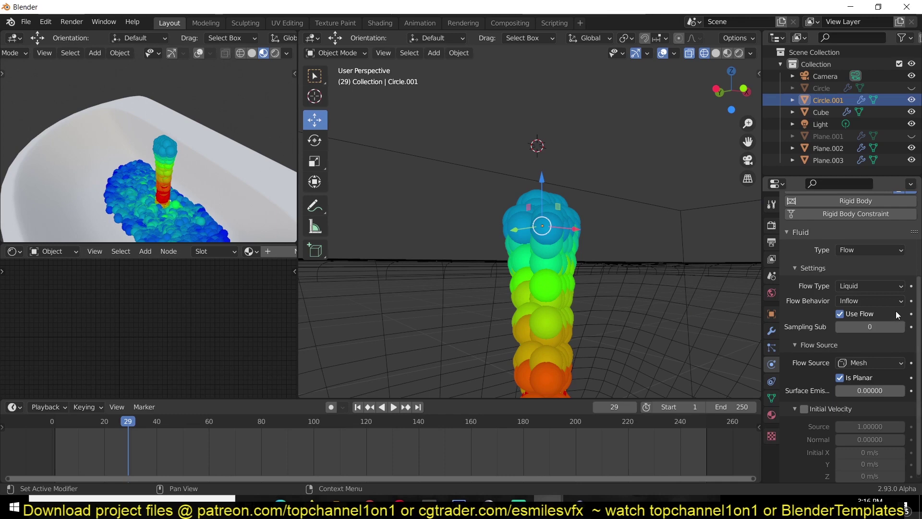
Keyframe Use Flow on at frame 29 and off at frame 30
{"action": "left_click", "coordinate": [911, 314]}
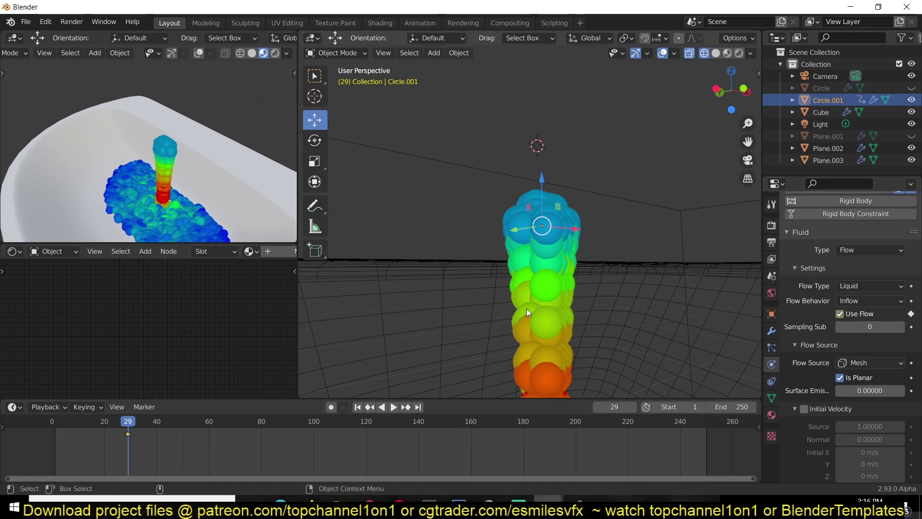
{"action": "key", "text": "Right"}
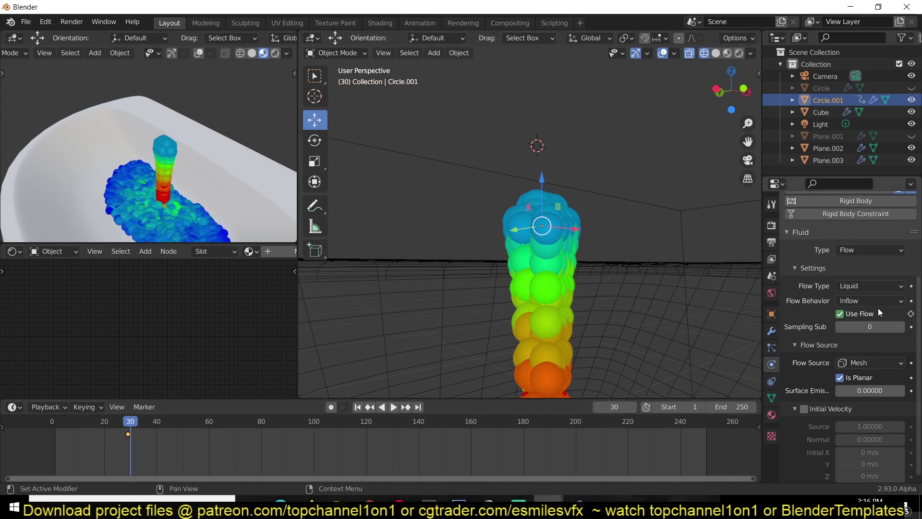
{"action": "key", "text": "i"}
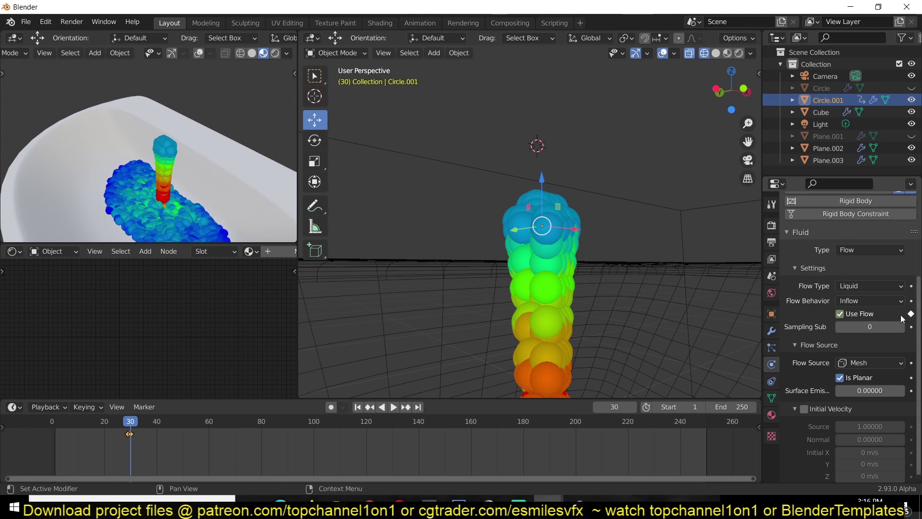
{"action": "key", "text": "Left"}
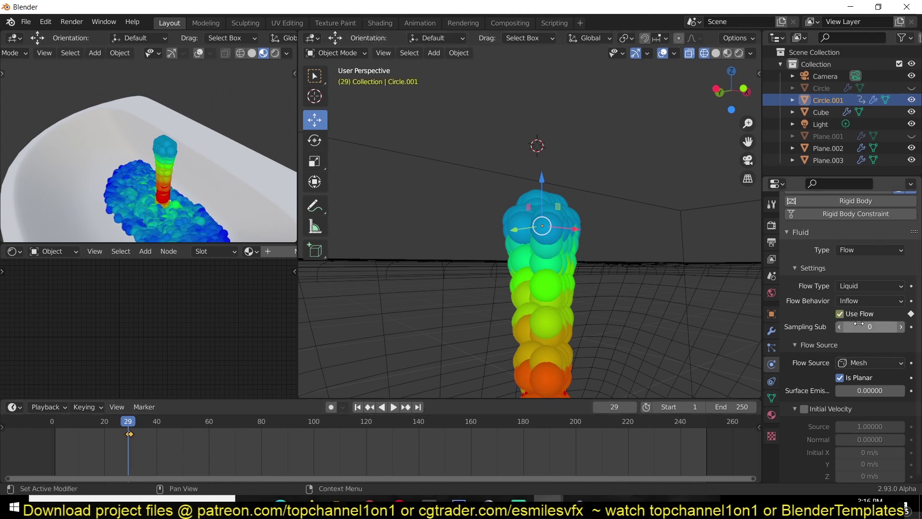
{"action": "key", "text": "Right"}
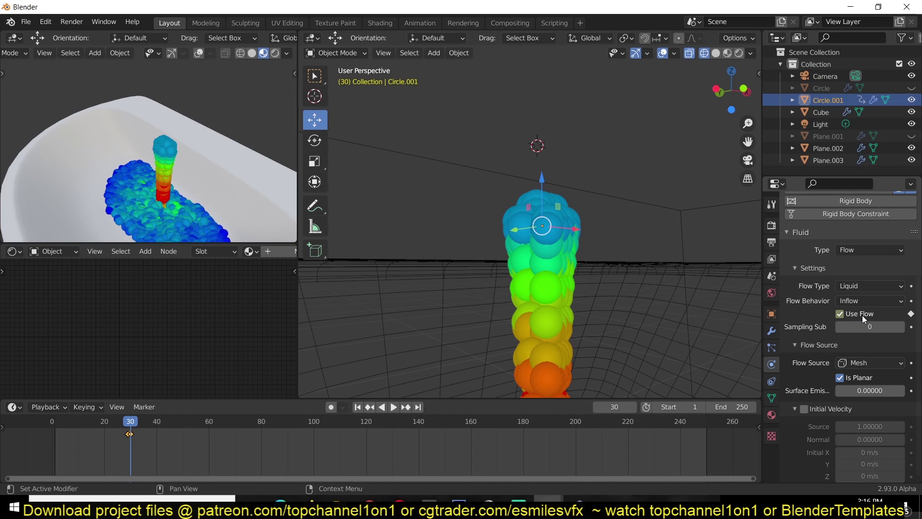
{"action": "left_click", "coordinate": [853, 314]}
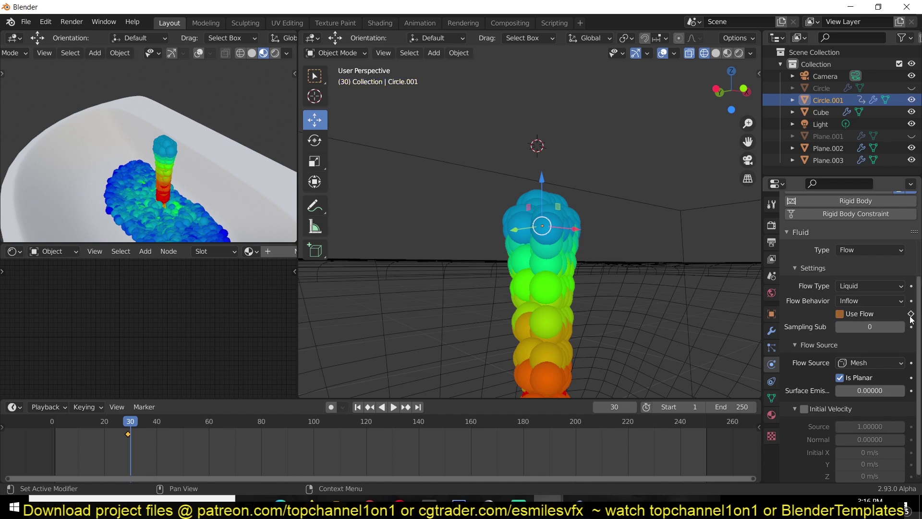
{"action": "left_click", "coordinate": [911, 315]}
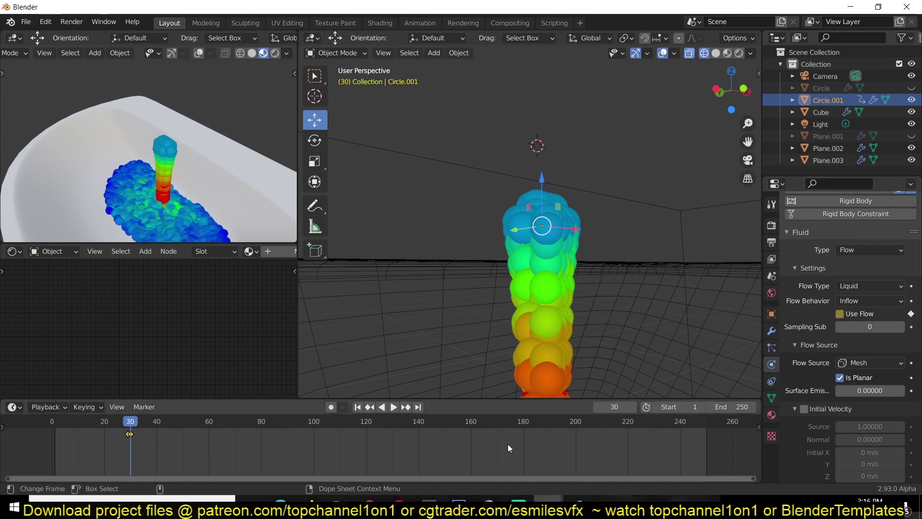
Check frames 29 and 30, return to frame 0 and select the Cube domain
{"action": "key", "text": "Left"}
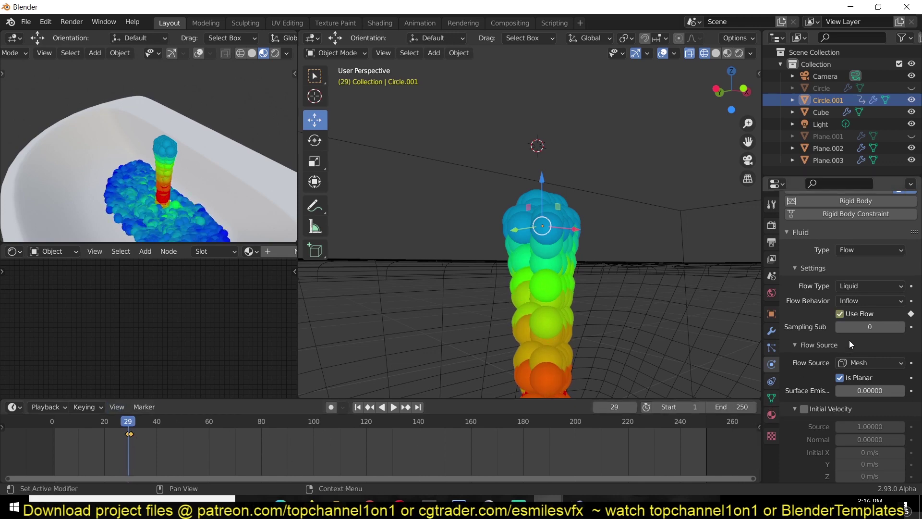
{"action": "key", "text": "Right"}
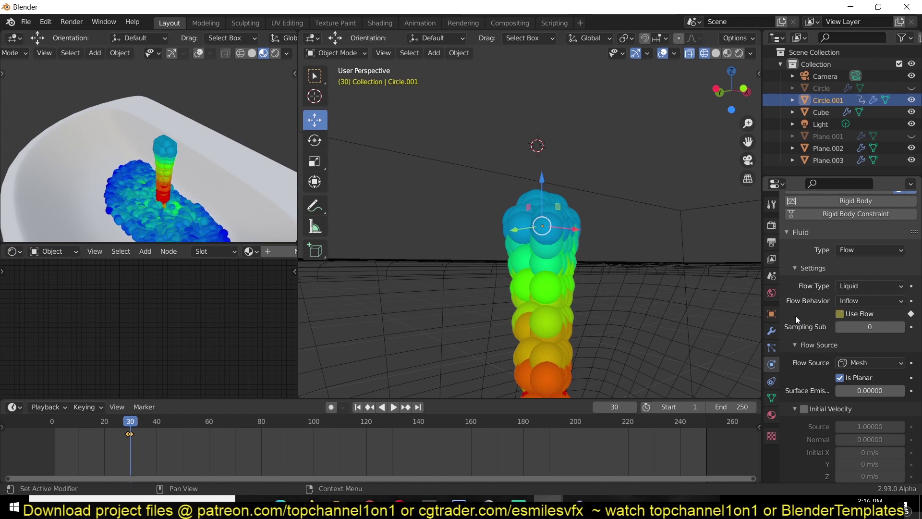
{"action": "key", "text": "Down"}
{"action": "key", "text": "Down"}
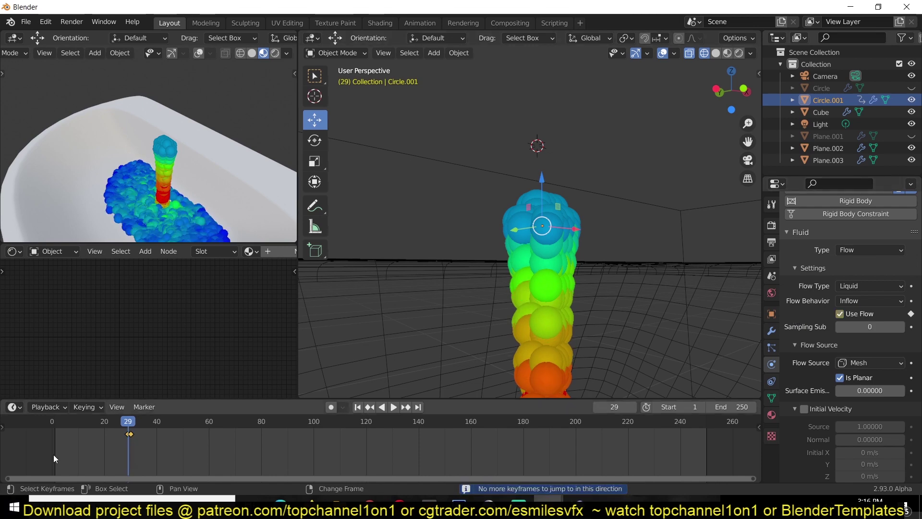
{"action": "right_click", "coordinate": [54, 455]}
{"action": "left_click", "coordinate": [638, 195]}
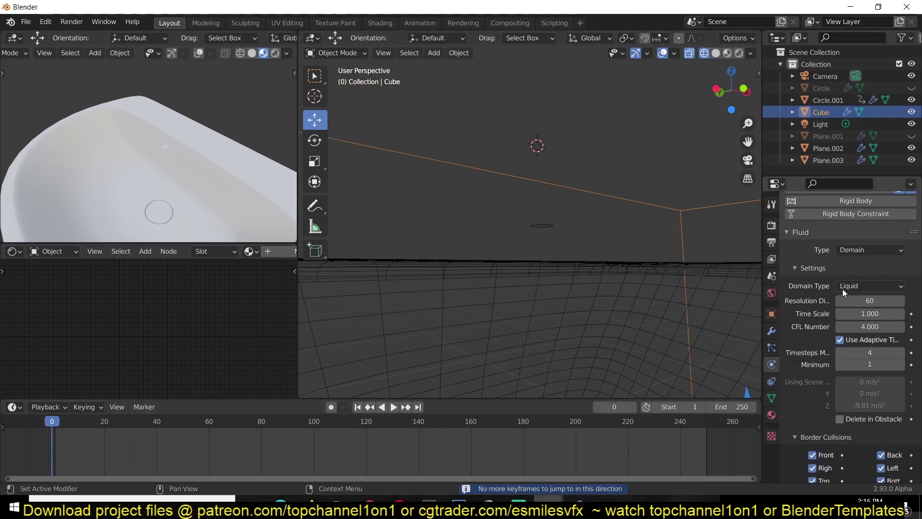
Set the domain resolution to 62 and preview the liquid playing up to frame 74
{"action": "left_click", "coordinate": [901, 301]}
{"action": "left_click", "coordinate": [900, 301]}
{"action": "key", "text": "space"}
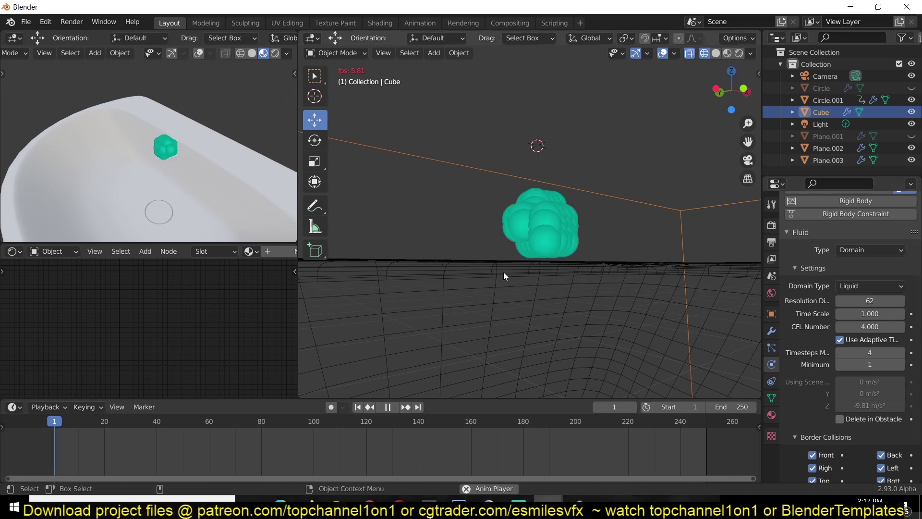
{"action": "scroll", "coordinate": [494, 310], "scroll_direction": "down", "scroll_amount": 3}
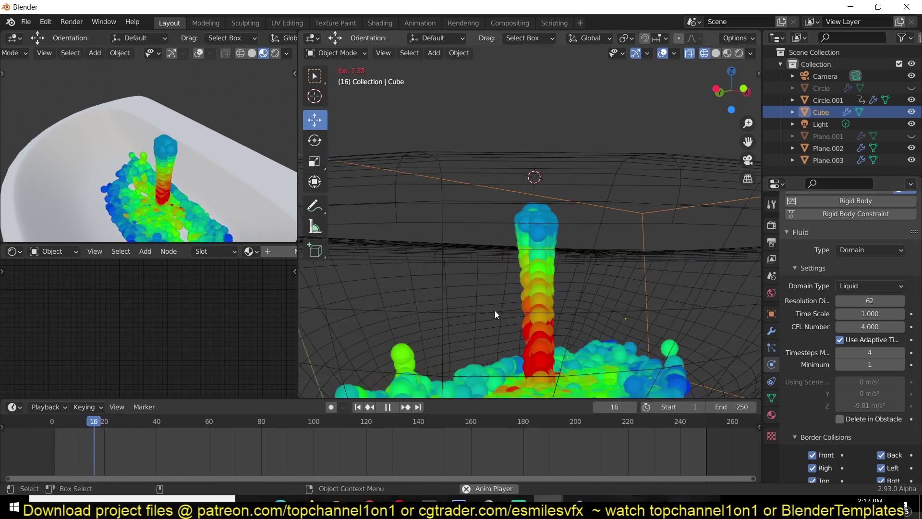
{"action": "scroll", "coordinate": [495, 310], "scroll_direction": "down", "scroll_amount": 2}
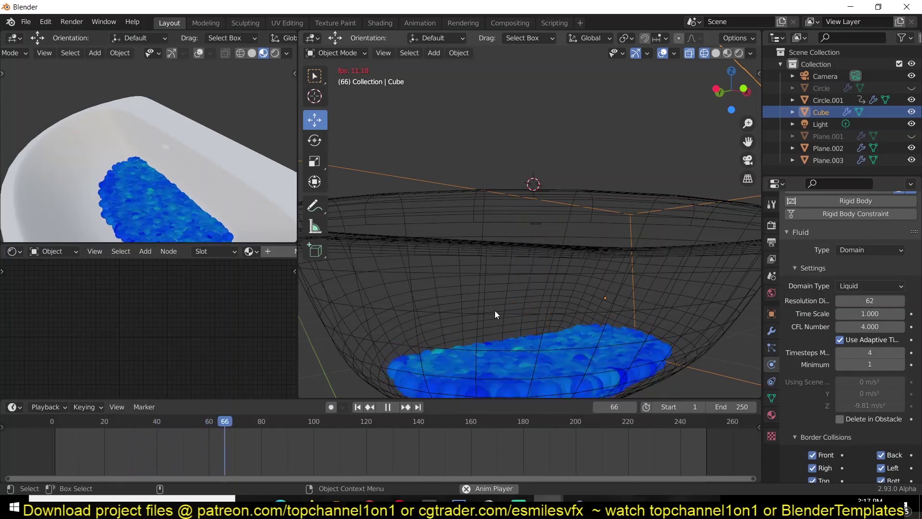
{"action": "key", "text": "space"}
Show the bathtub view in Rendered shading and bring up the finished sink animation
{"action": "middle_click_drag", "start_coordinate": [528, 295], "coordinate": [552, 281]}
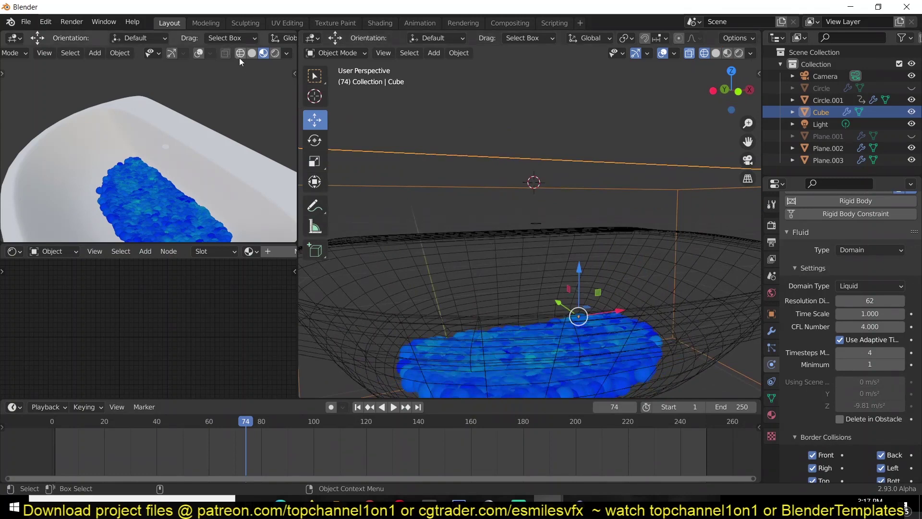
{"action": "scroll", "coordinate": [268, 42], "scroll_direction": "down", "scroll_amount": 1}
{"action": "left_click", "coordinate": [275, 54]}
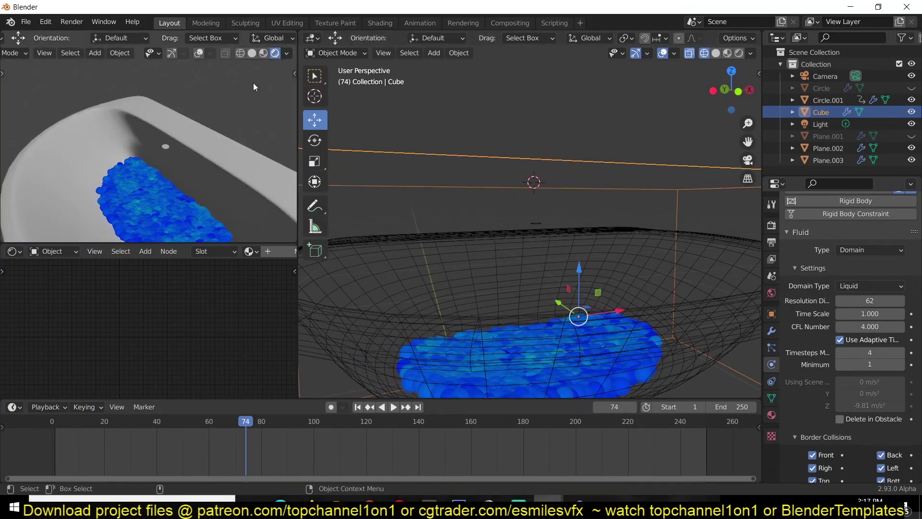
{"action": "scroll", "coordinate": [239, 140], "scroll_direction": "down", "scroll_amount": 3}
{"action": "mouse_move", "coordinate": [238, 139]}
{"action": "middle_mouse_down"}
{"action": "mouse_move", "coordinate": [249, 128]}
{"action": "mouse_move", "coordinate": [218, 122]}
{"action": "middle_mouse_up"}
{"action": "scroll", "coordinate": [224, 151], "scroll_direction": "up", "scroll_amount": 3}
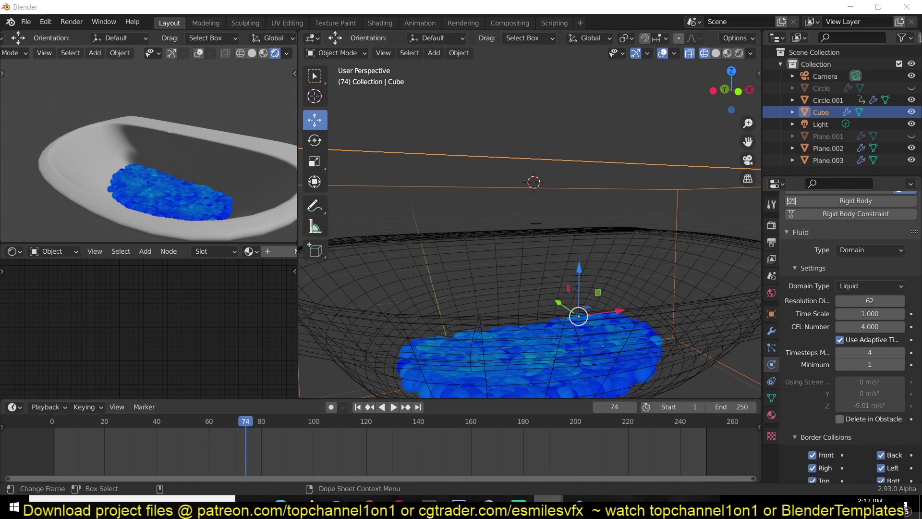
{"action": "mouse_move", "coordinate": [547, 504]}
{"action": "left_click", "coordinate": [502, 446]}
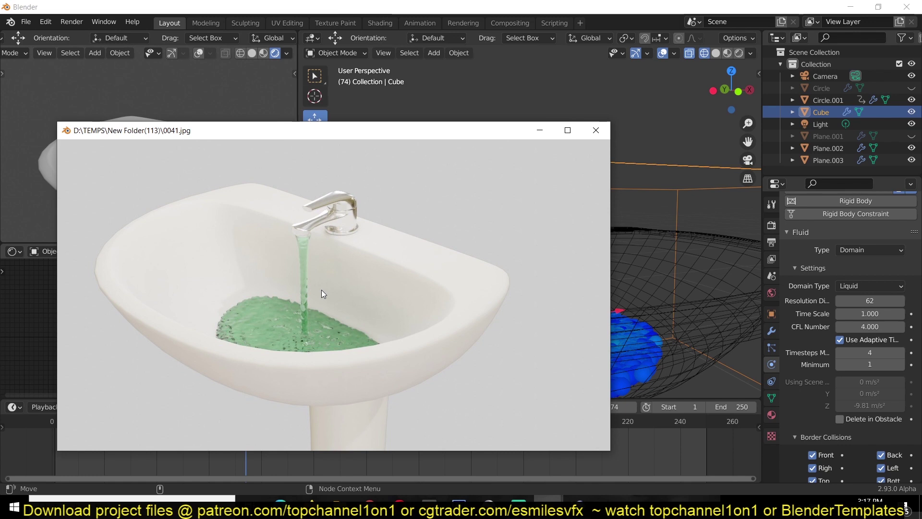
Close the image player and tick Mesh in the liquid domain's Mesh subpanel
{"action": "key", "text": "Escape"}
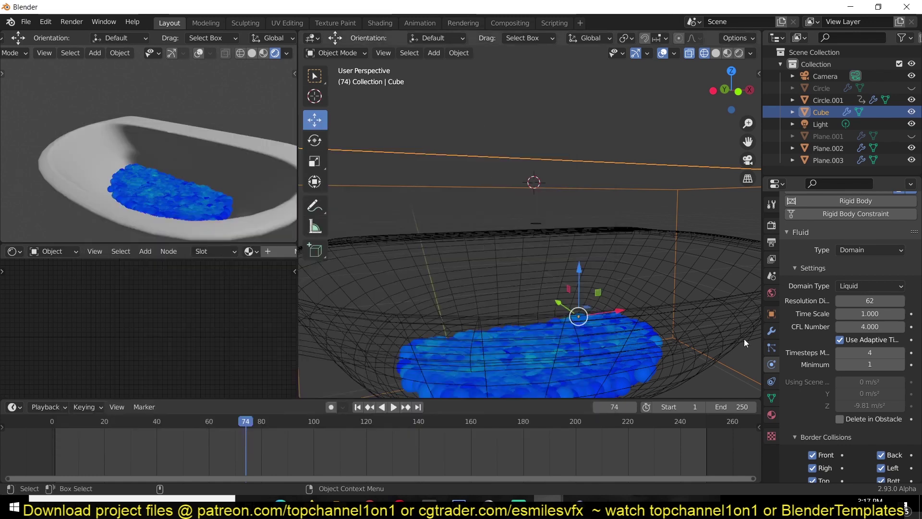
{"action": "scroll", "coordinate": [794, 398], "scroll_direction": "down", "scroll_amount": 8}
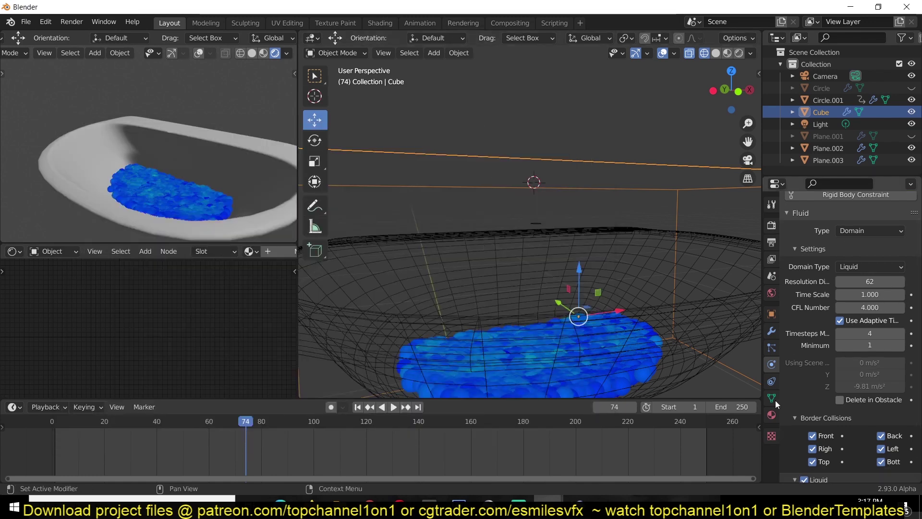
{"action": "scroll", "coordinate": [795, 401], "scroll_direction": "down", "scroll_amount": 8}
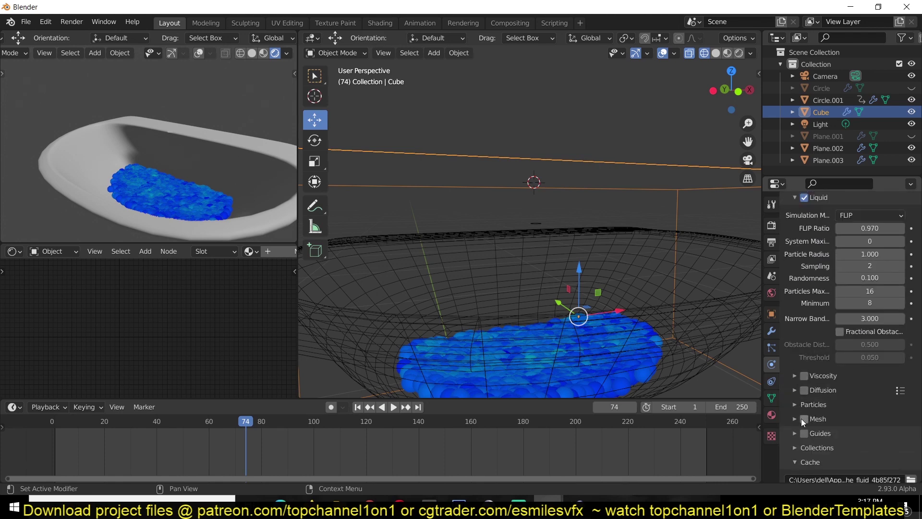
{"action": "left_click", "coordinate": [793, 419]}
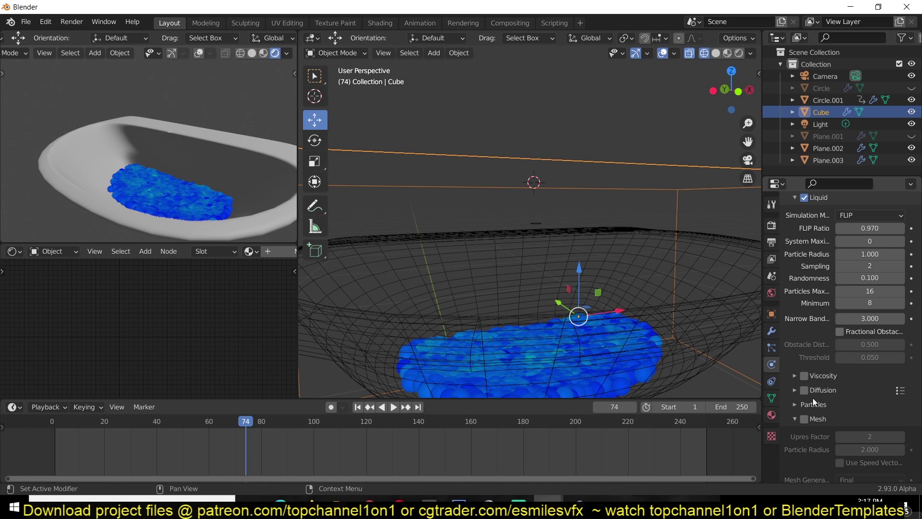
{"action": "scroll", "coordinate": [799, 433], "scroll_direction": "down", "scroll_amount": 3}
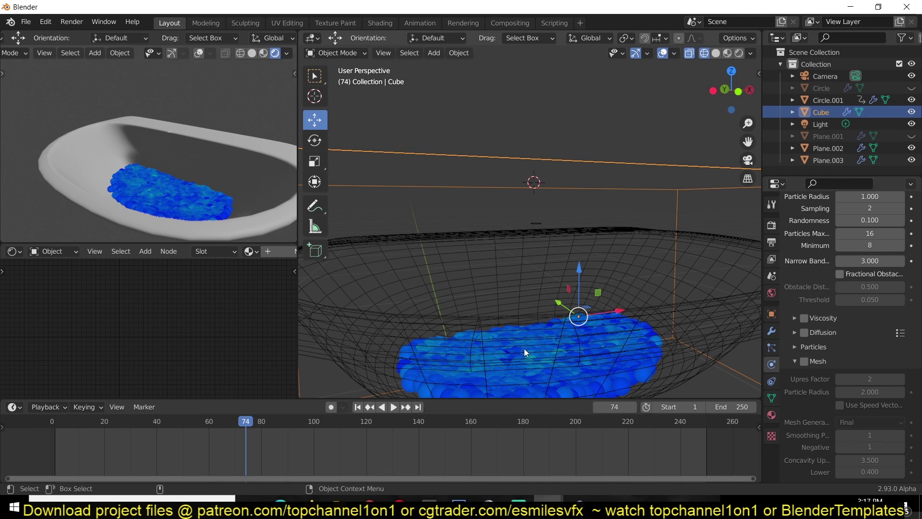
{"action": "left_click", "coordinate": [804, 362]}
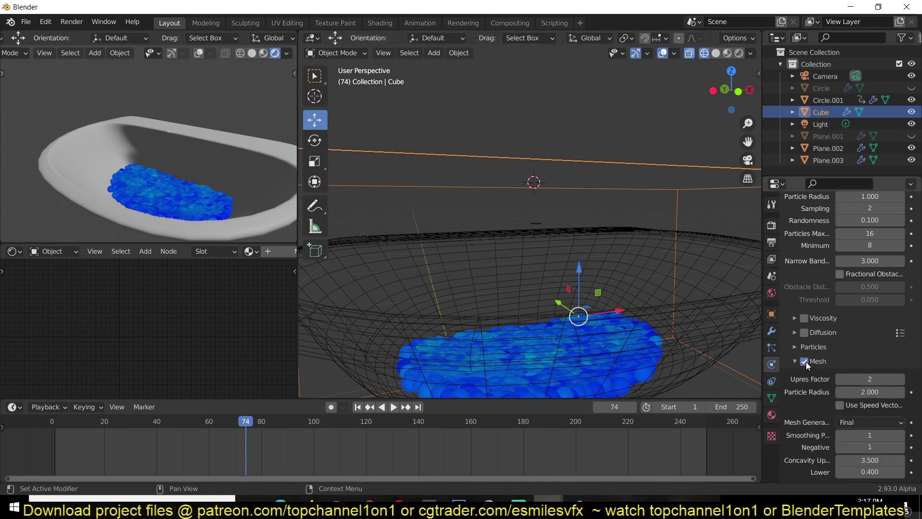
Jump to frame 0 and play the fluid simulation from the start
{"action": "left_click", "coordinate": [48, 435]}
{"action": "scroll", "coordinate": [440, 278], "scroll_direction": "down", "scroll_amount": 4}
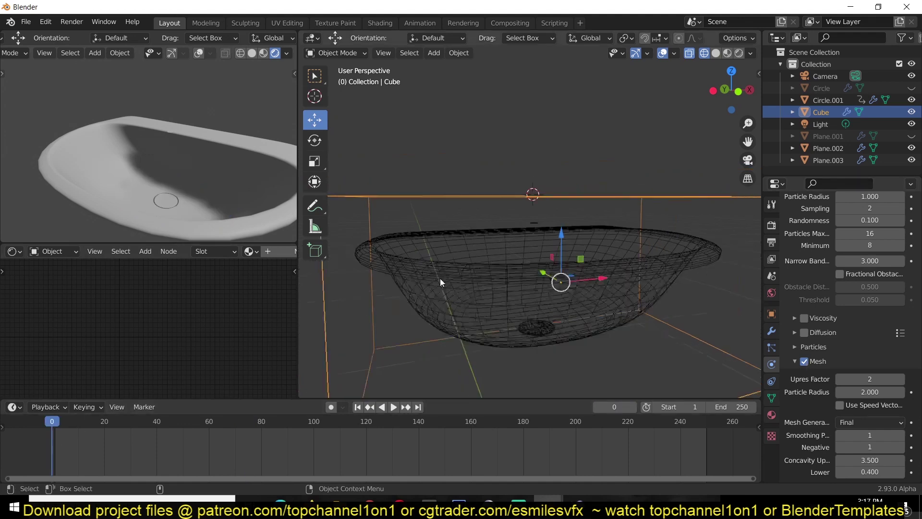
{"action": "middle_click_drag", "start_coordinate": [440, 278], "coordinate": [495, 294]}
{"action": "key", "text": "space"}
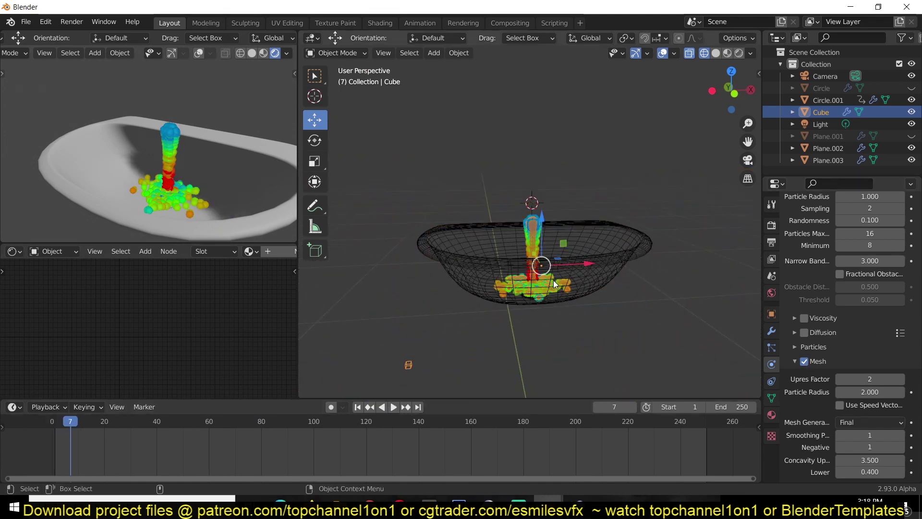
{"action": "scroll", "coordinate": [182, 141], "scroll_direction": "up", "scroll_amount": 2}
{"action": "scroll", "coordinate": [494, 223], "scroll_direction": "up", "scroll_amount": 2}
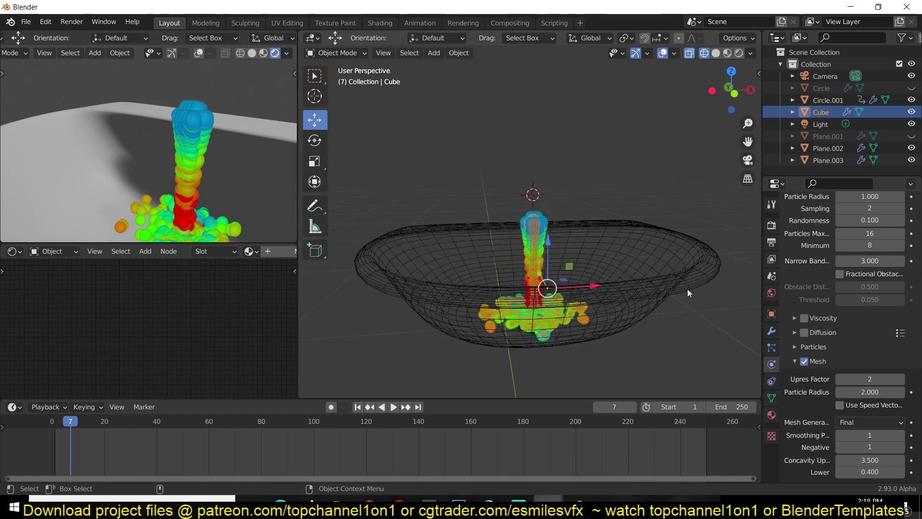
Hide the Liquid Particle modifier in the viewport and rewind the timeline to frame 0
{"action": "left_click", "coordinate": [772, 330]}
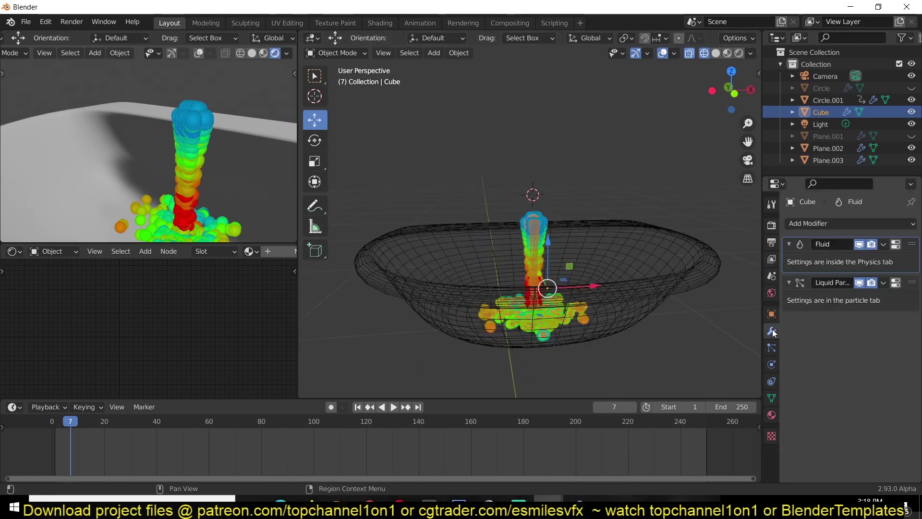
{"action": "left_click", "coordinate": [860, 282]}
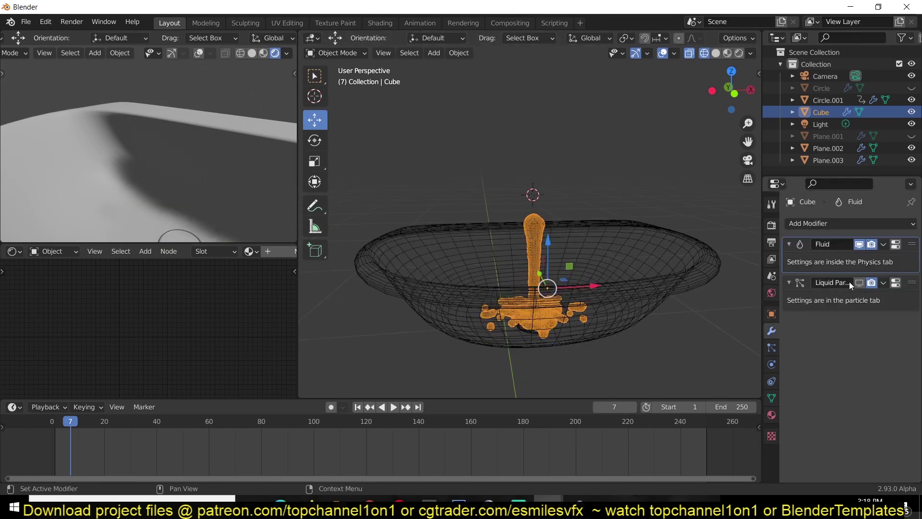
{"action": "middle_click_drag", "start_coordinate": [538, 273], "coordinate": [576, 288]}
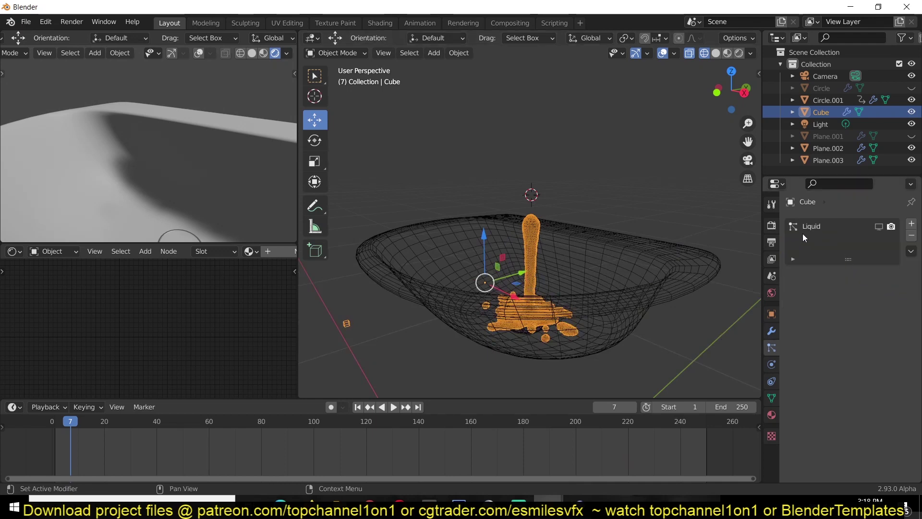
{"action": "left_click", "coordinate": [771, 331]}
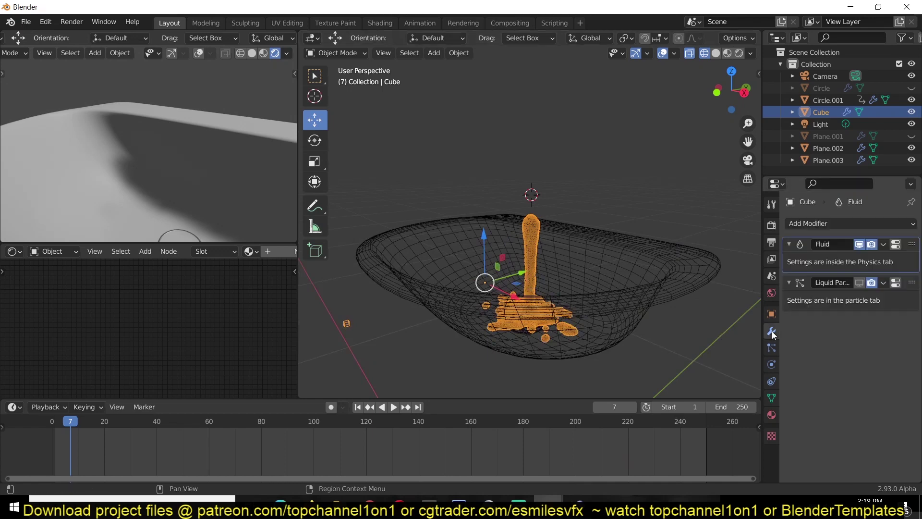
{"action": "left_click", "coordinate": [865, 286]}
{"action": "left_click", "coordinate": [864, 285]}
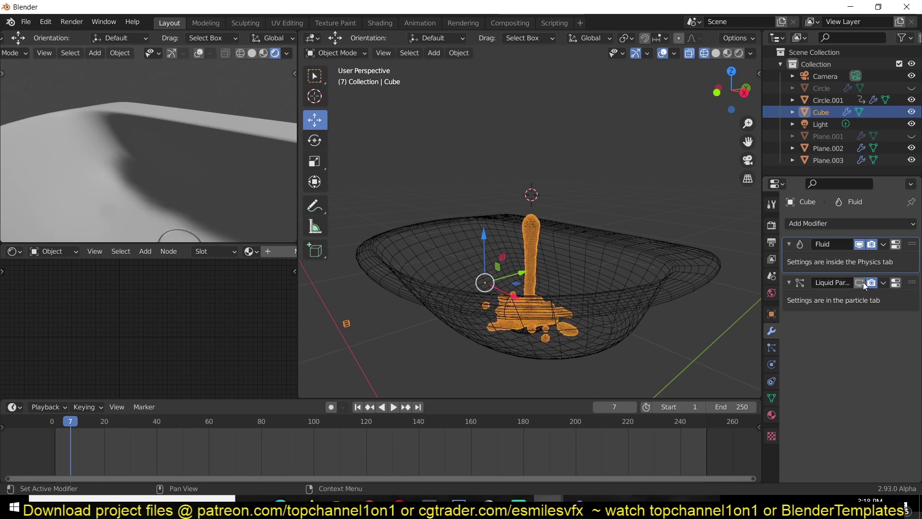
{"action": "scroll", "coordinate": [616, 302], "scroll_direction": "up", "scroll_amount": 3}
{"action": "left_click_drag", "start_coordinate": [72, 422], "coordinate": [10, 439]}
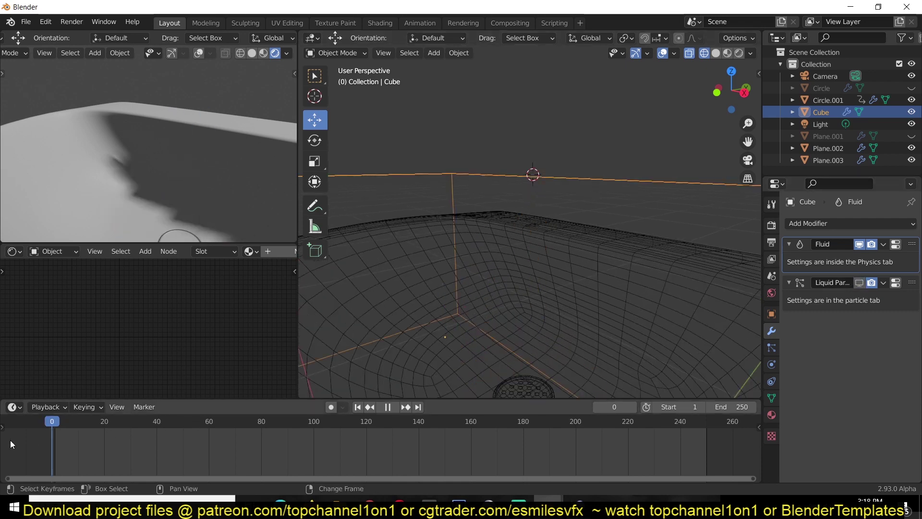
Switch to solid shading and set the liquid's Display As to Textured
{"action": "scroll", "coordinate": [442, 287], "scroll_direction": "down", "scroll_amount": 5}
{"action": "middle_click_drag", "start_coordinate": [444, 286], "coordinate": [449, 286]}
{"action": "key", "text": "shift+z"}
{"action": "left_click", "coordinate": [771, 314]}
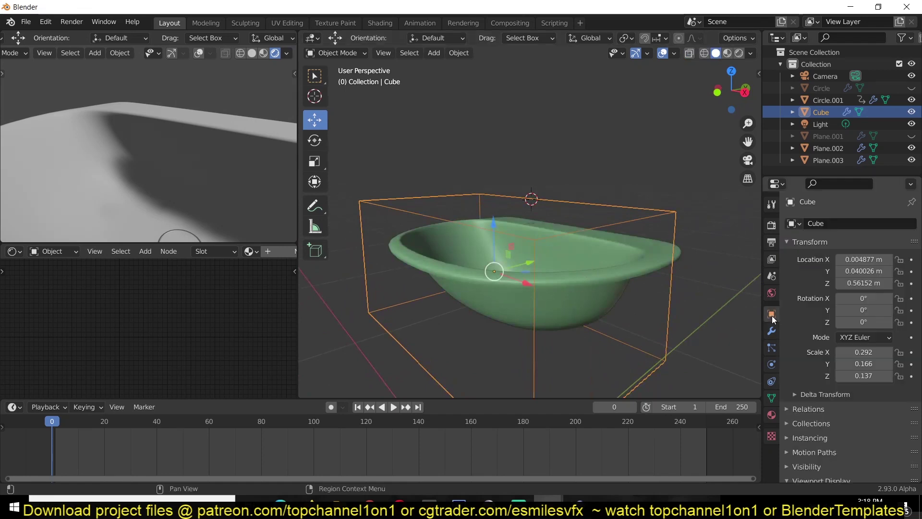
{"action": "scroll", "coordinate": [816, 365], "scroll_direction": "down", "scroll_amount": 5}
{"action": "left_click", "coordinate": [825, 389]}
{"action": "scroll", "coordinate": [859, 408], "scroll_direction": "down", "scroll_amount": 3}
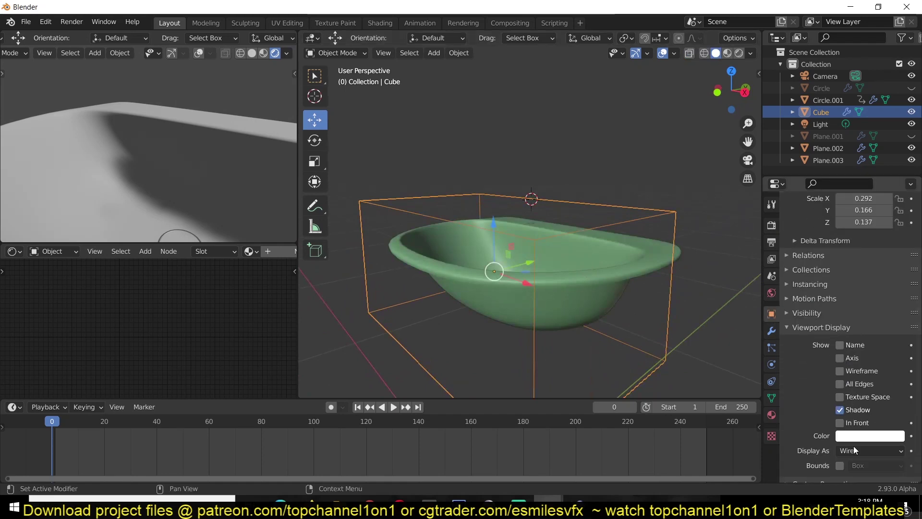
{"action": "left_click", "coordinate": [78, 440]}
{"action": "scroll", "coordinate": [454, 257], "scroll_direction": "up", "scroll_amount": 5}
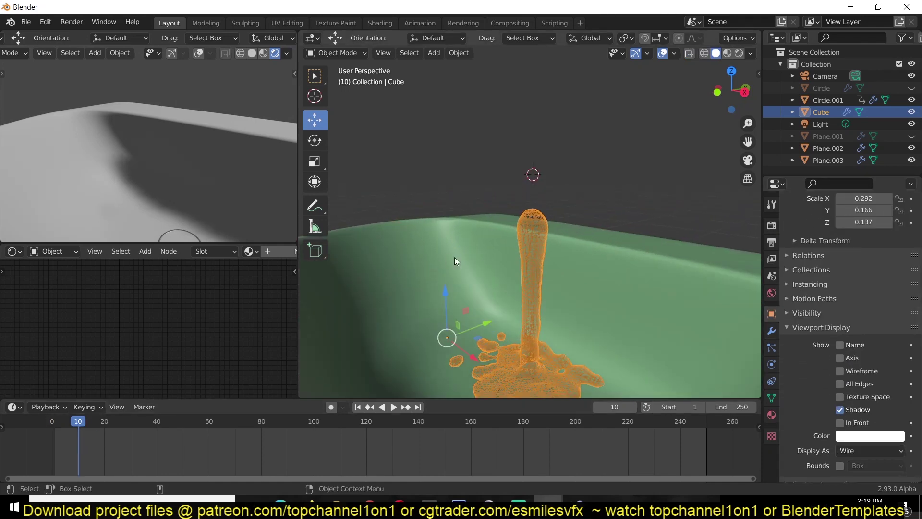
{"action": "middle_click_drag", "start_coordinate": [454, 257], "coordinate": [585, 252]}
{"action": "left_click", "coordinate": [884, 449]}
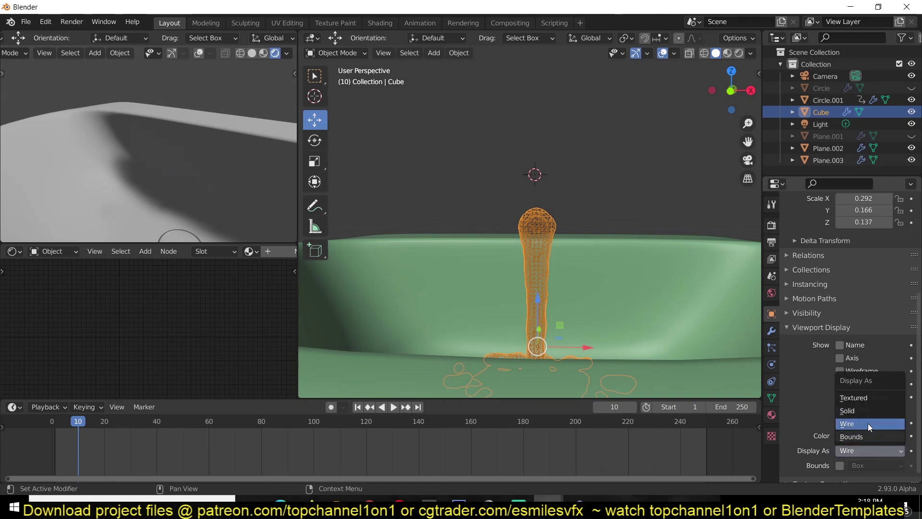
{"action": "left_click", "coordinate": [873, 399]}
Shade the liquid mesh smooth and play the simulation to watch it pool
{"action": "key", "text": "Right"}
{"action": "scroll", "coordinate": [492, 320], "scroll_direction": "down", "scroll_amount": 4}
{"action": "middle_click_drag", "start_coordinate": [491, 319], "coordinate": [379, 332]}
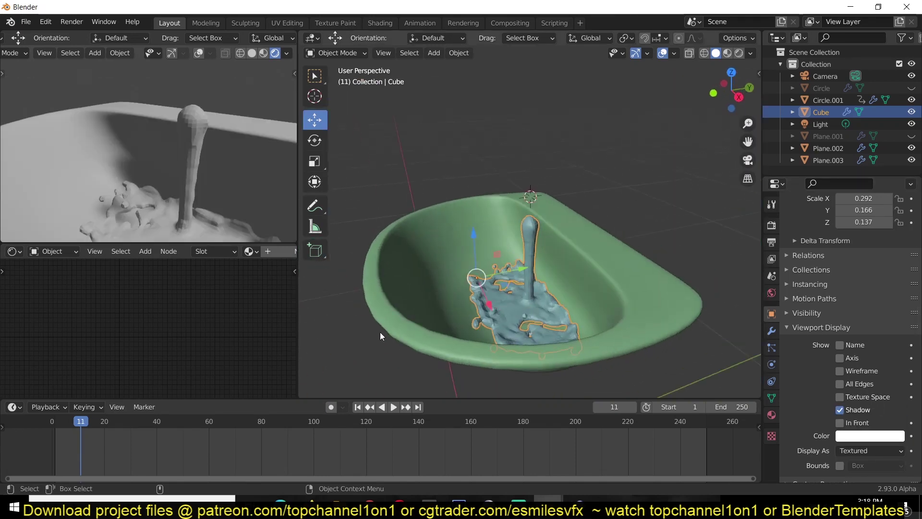
{"action": "scroll", "coordinate": [500, 317], "scroll_direction": "down", "scroll_amount": 3}
{"action": "right_click", "coordinate": [562, 267]}
{"action": "left_click", "coordinate": [562, 266]}
{"action": "scroll", "coordinate": [567, 333], "scroll_direction": "up", "scroll_amount": 3}
{"action": "middle_click_drag", "start_coordinate": [591, 332], "coordinate": [635, 327]}
{"action": "key", "text": "space"}
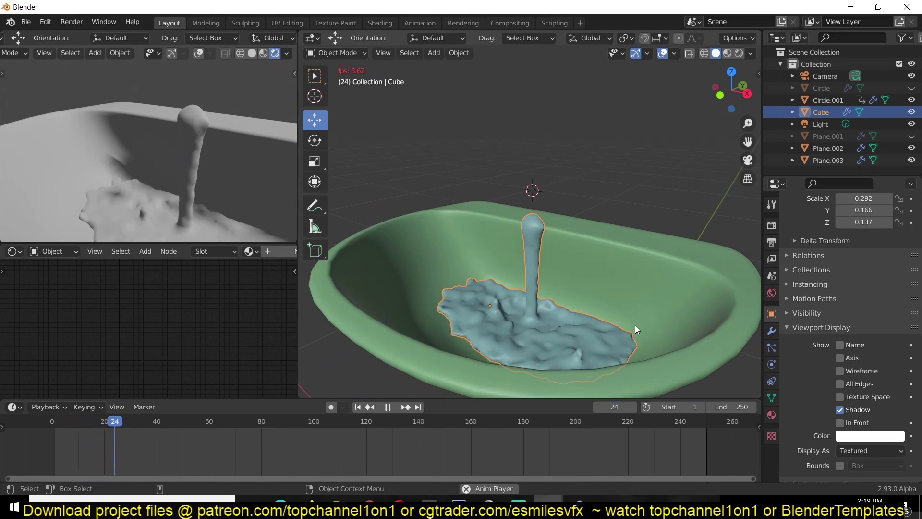
{"action": "key", "text": "space"}
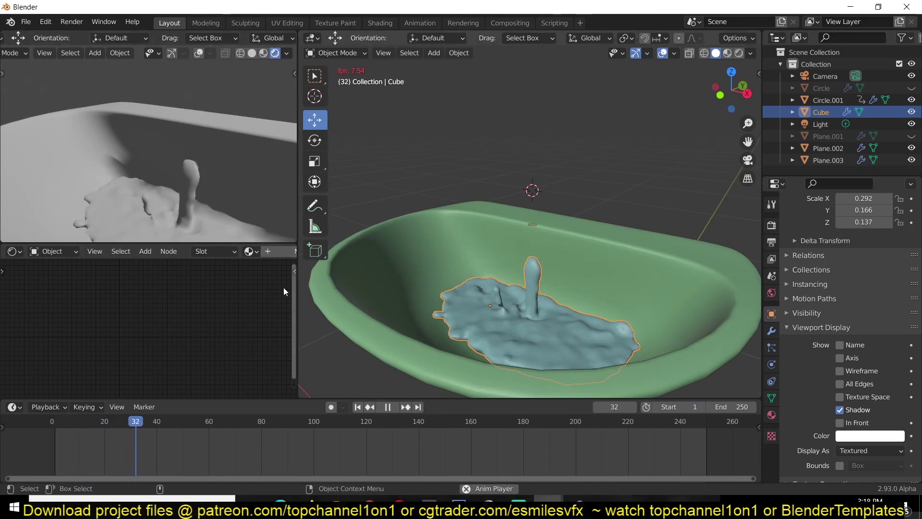
Add a new Material.003 to the liquid with Roughness 0
{"action": "left_click", "coordinate": [275, 253]}
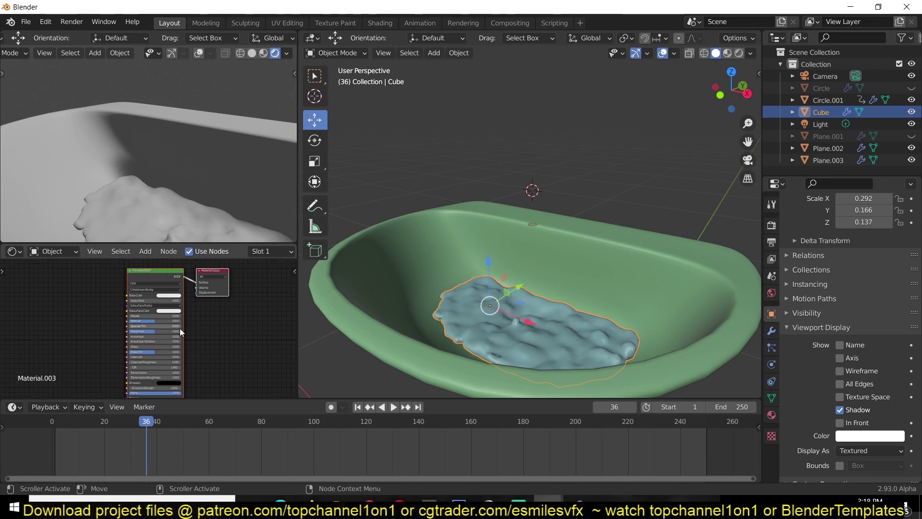
{"action": "scroll", "coordinate": [160, 328], "scroll_direction": "up", "scroll_amount": 2}
{"action": "left_click_drag", "start_coordinate": [160, 332], "coordinate": [115, 332]}
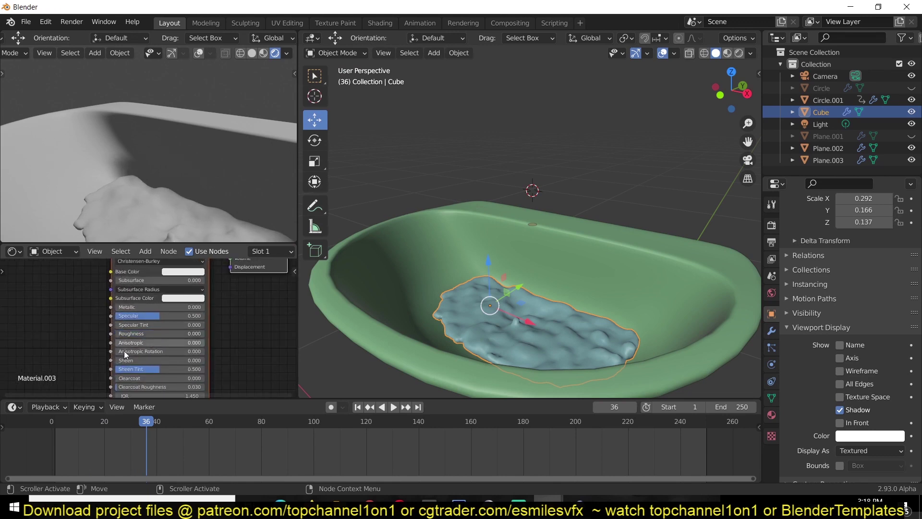
{"action": "middle_click_drag", "start_coordinate": [96, 371], "coordinate": [134, 340]}
{"action": "middle_click_drag", "start_coordinate": [196, 316], "coordinate": [201, 349]}
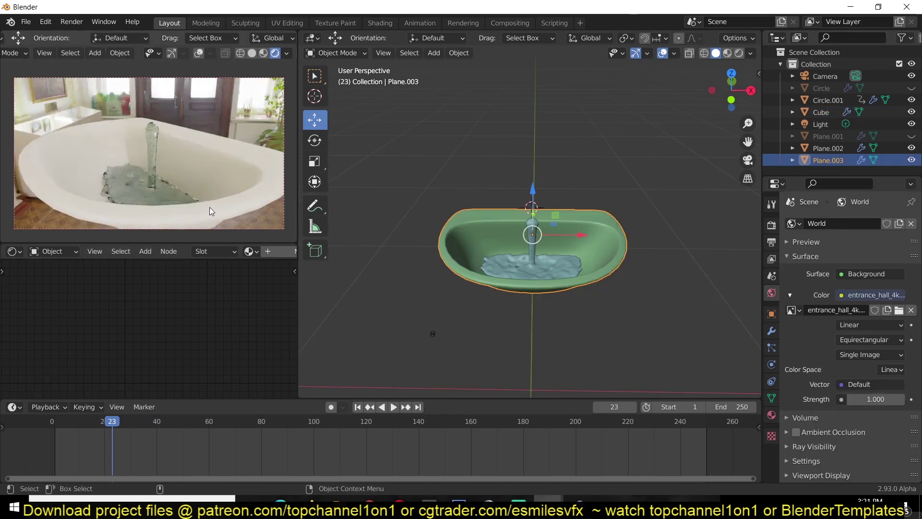
Change the left view's shading and select the water object
{"action": "left_click", "coordinate": [253, 53]}
{"action": "scroll", "coordinate": [612, 268], "scroll_direction": "up", "scroll_amount": 3}
{"action": "left_click", "coordinate": [532, 309]}
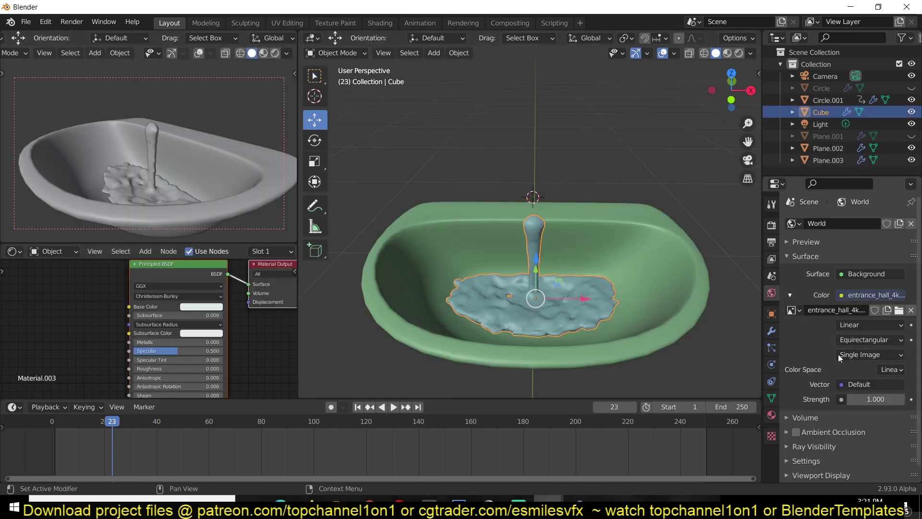
Set the fluid domain's cache type to All
{"action": "left_click", "coordinate": [771, 331]}
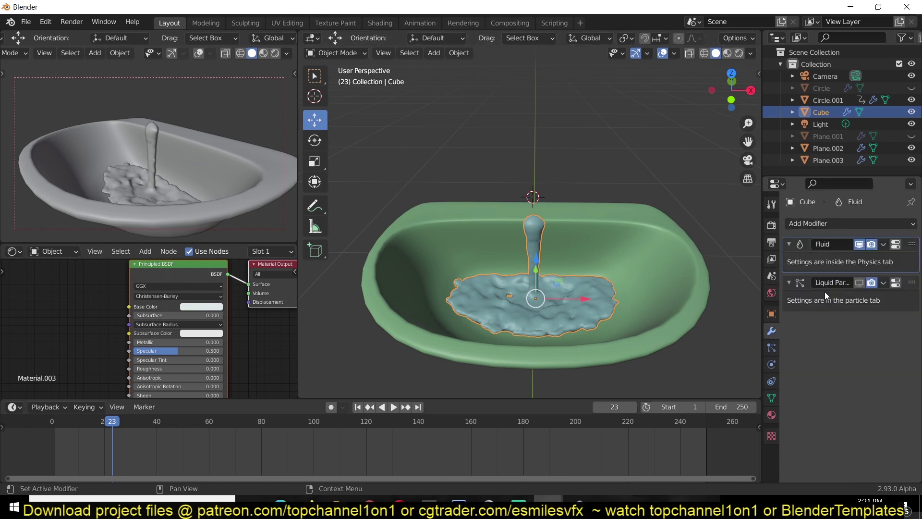
{"action": "left_click", "coordinate": [771, 364]}
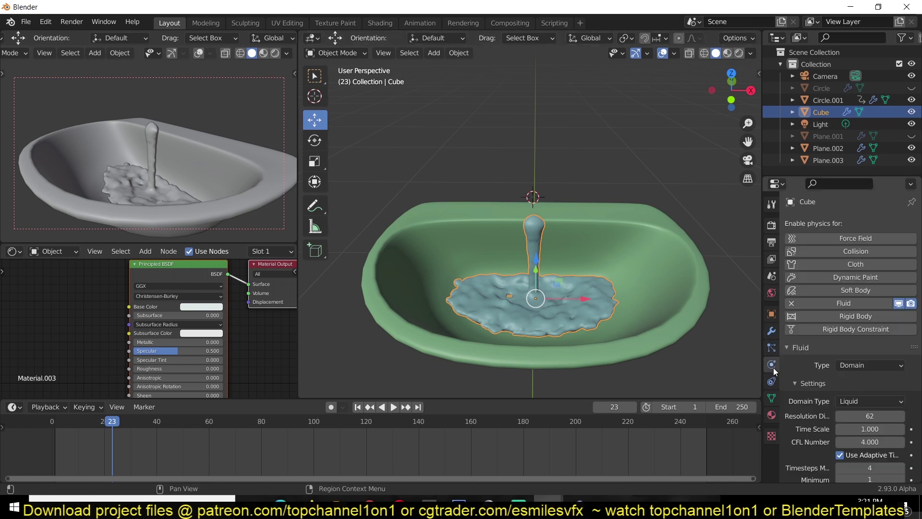
{"action": "scroll", "coordinate": [866, 362], "scroll_direction": "down", "scroll_amount": 3}
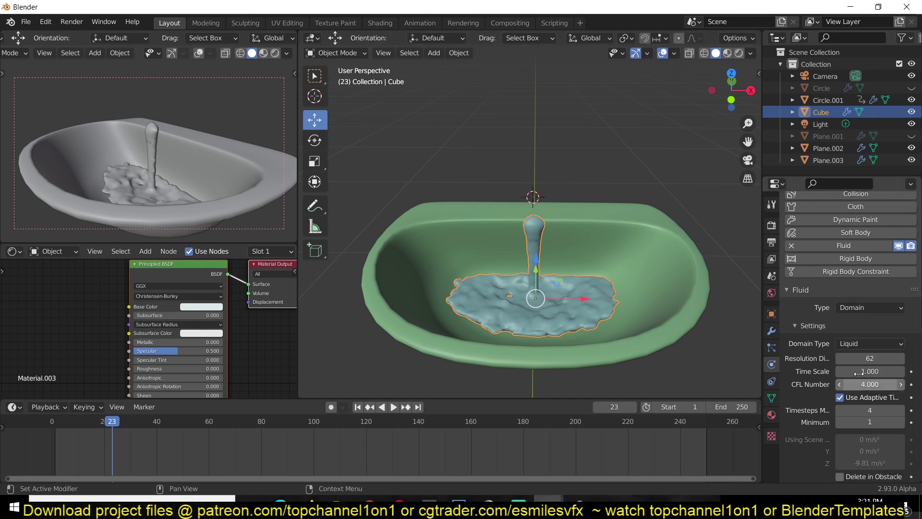
{"action": "scroll", "coordinate": [788, 446], "scroll_direction": "down", "scroll_amount": 4}
{"action": "scroll", "coordinate": [790, 445], "scroll_direction": "down", "scroll_amount": 8}
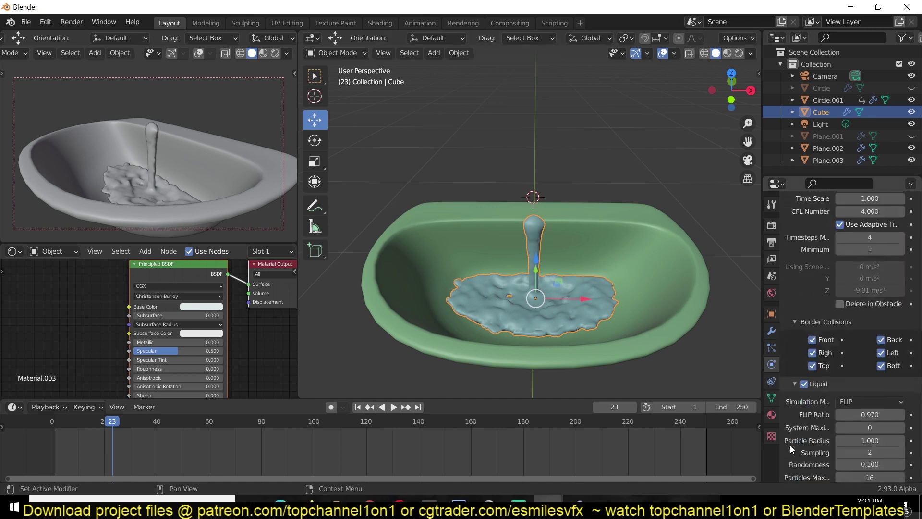
{"action": "middle_click_drag", "start_coordinate": [553, 274], "coordinate": [557, 278]}
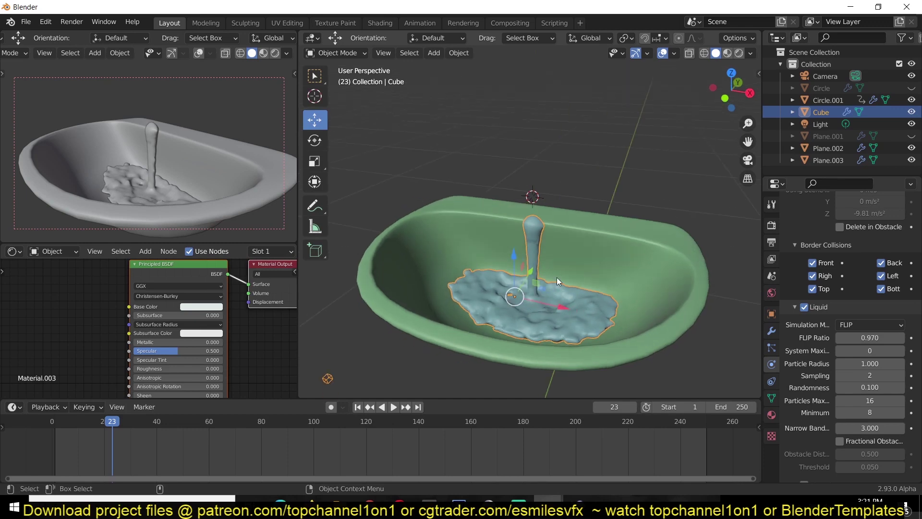
{"action": "scroll", "coordinate": [826, 439], "scroll_direction": "down", "scroll_amount": 20}
{"action": "scroll", "coordinate": [825, 409], "scroll_direction": "up", "scroll_amount": 4}
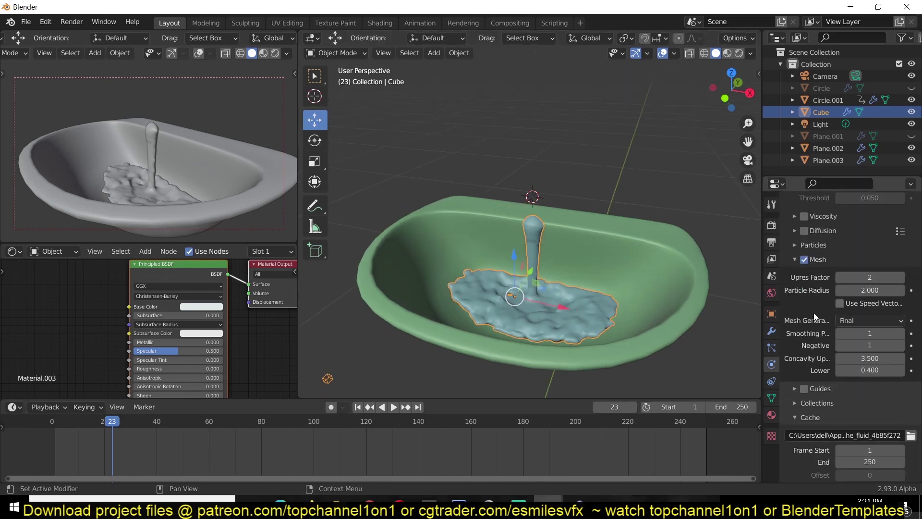
{"action": "scroll", "coordinate": [821, 438], "scroll_direction": "down", "scroll_amount": 5}
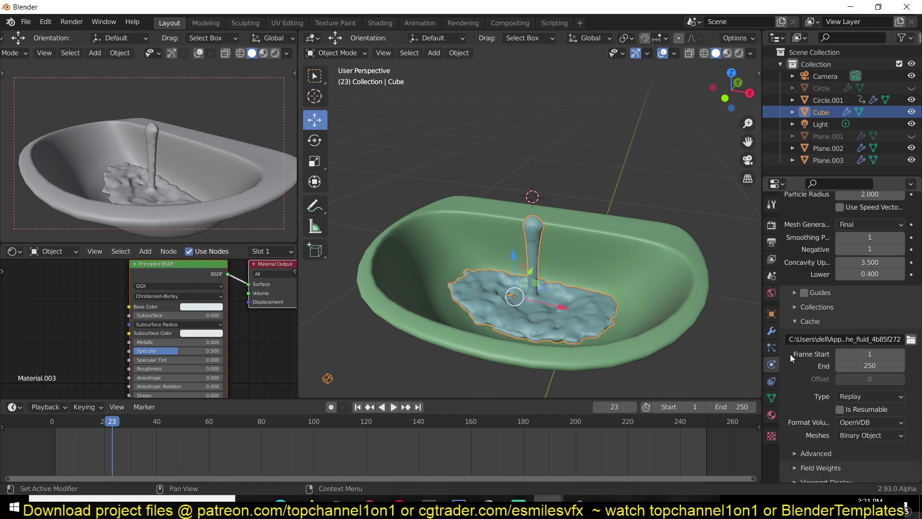
{"action": "left_click", "coordinate": [873, 396]}
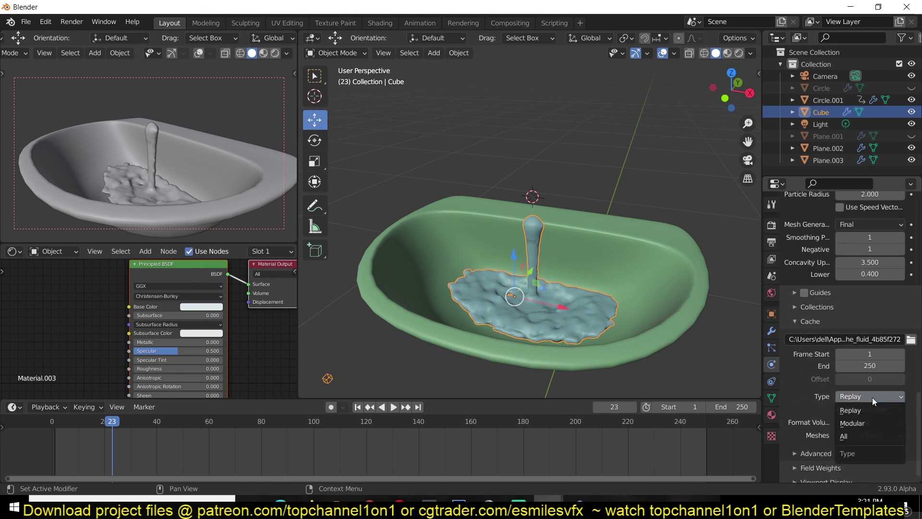
{"action": "left_click", "coordinate": [848, 436]}
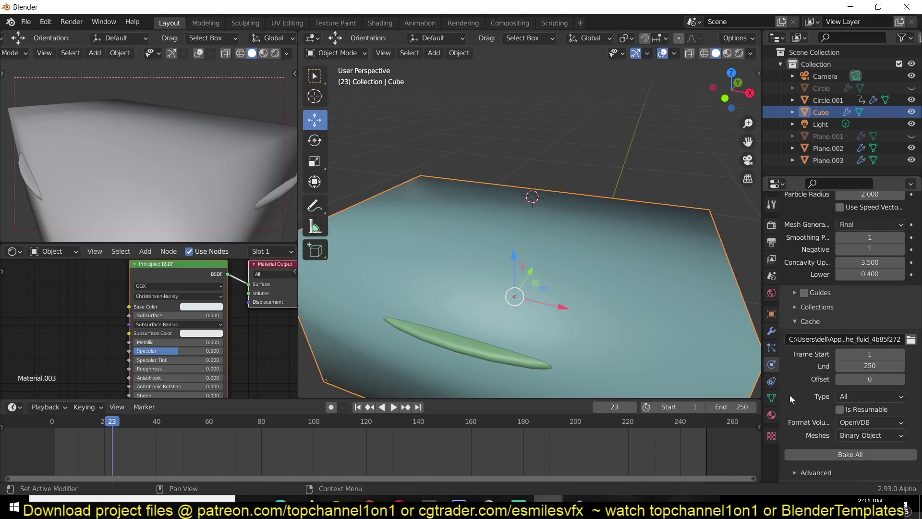
Return to frame 0 and scrub through the rendered sink animation frames
{"action": "left_click", "coordinate": [19, 445]}
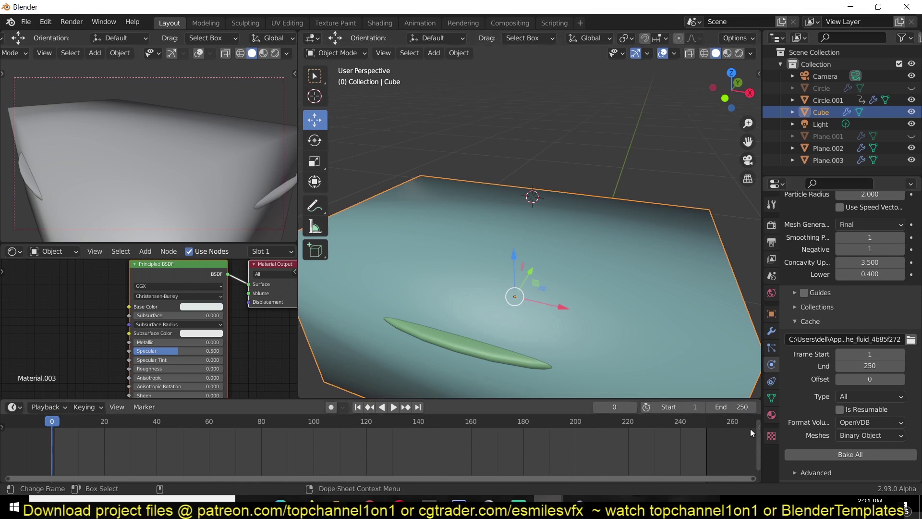
{"action": "key", "text": "alt+Tab"}
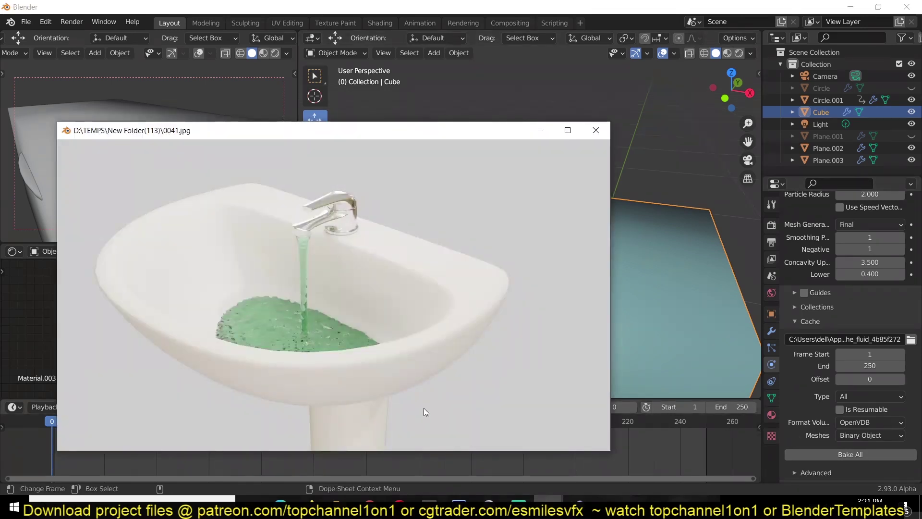
{"action": "left_click_drag", "start_coordinate": [423, 408], "coordinate": [122, 366]}
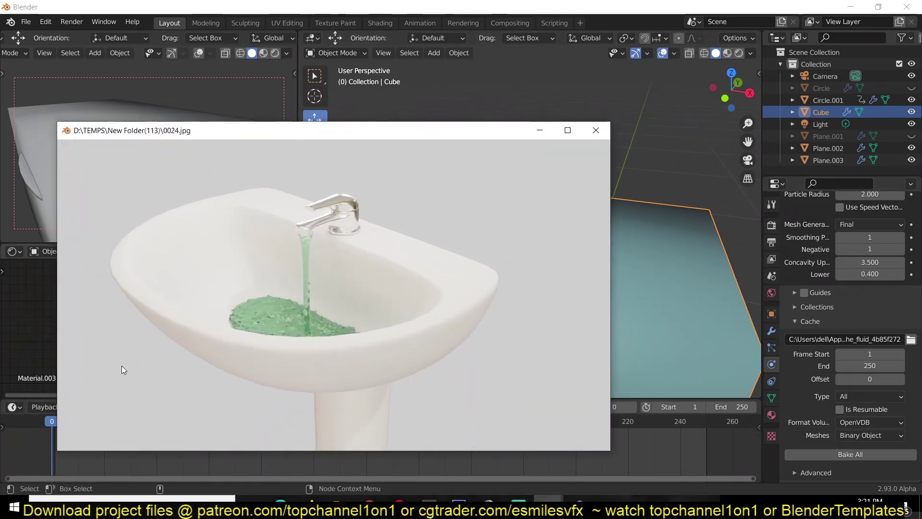